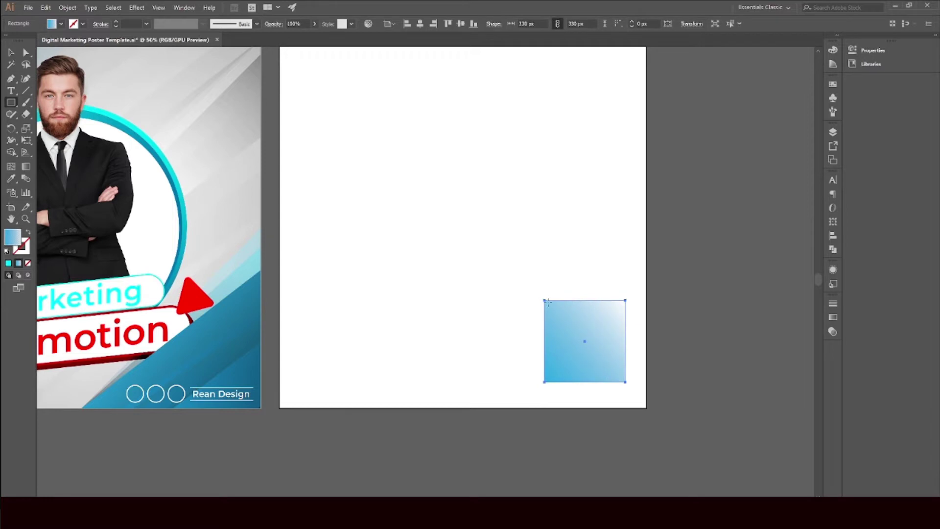
Align the blue gradient square to the artboard's right and bottom edges
left_click(12, 51)
left_click(395, 24)
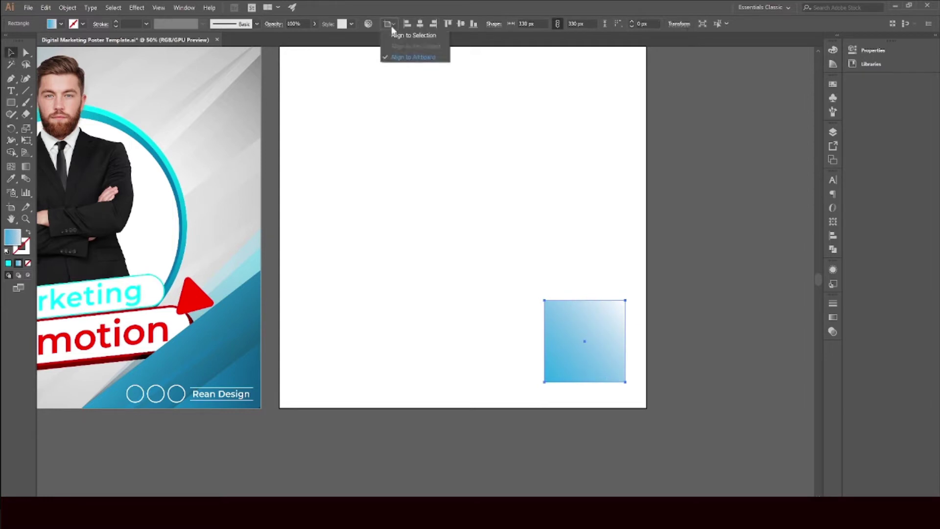
left_click(403, 57)
left_click(434, 24)
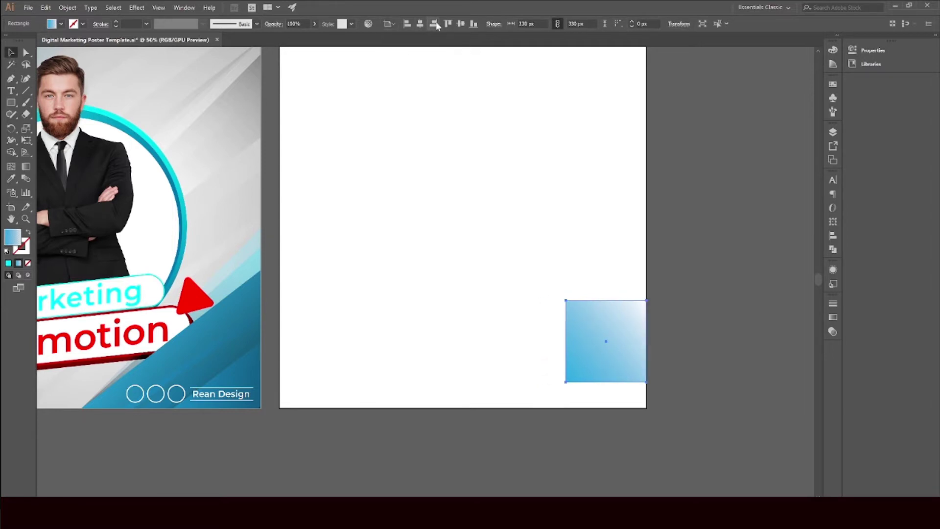
left_click(473, 24)
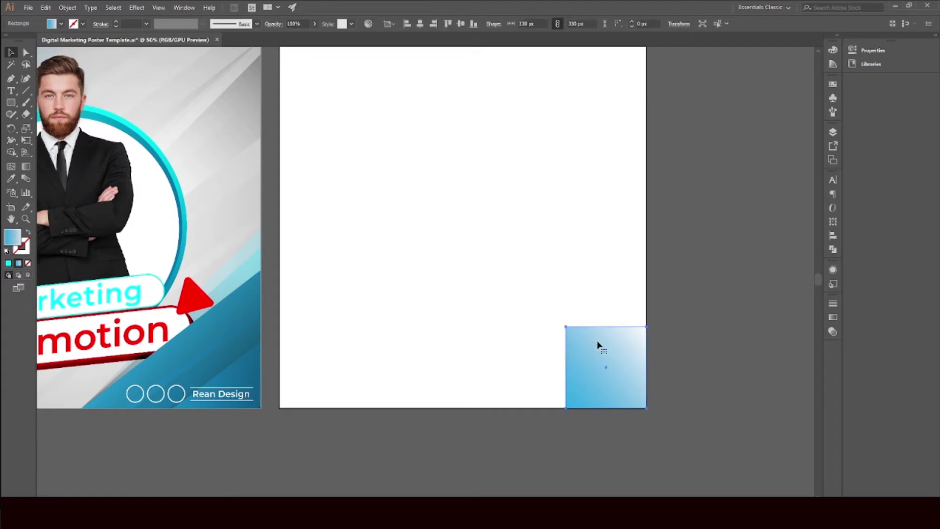
Delete the square's upper-left anchor point to turn it into a right triangle, and select the whole triangle
left_click_drag(11, 81, 50, 100)
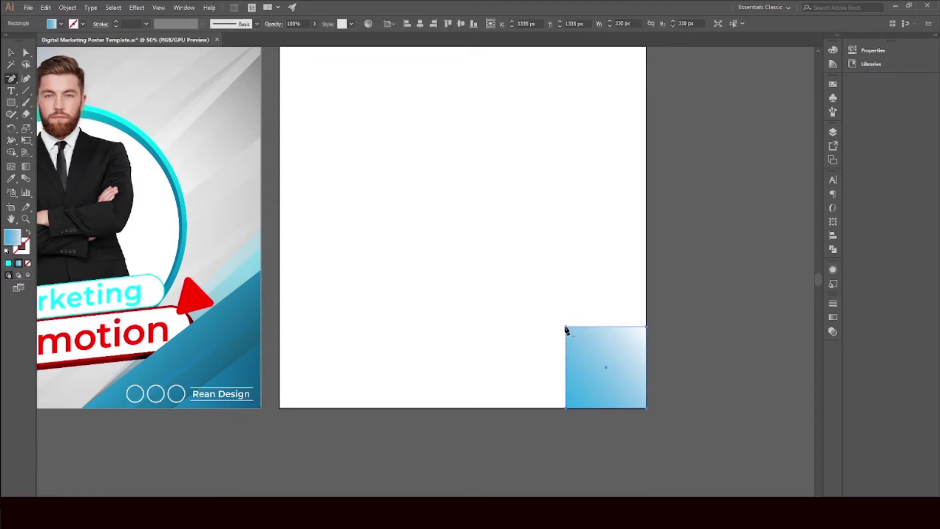
left_click(566, 328)
left_click(10, 53)
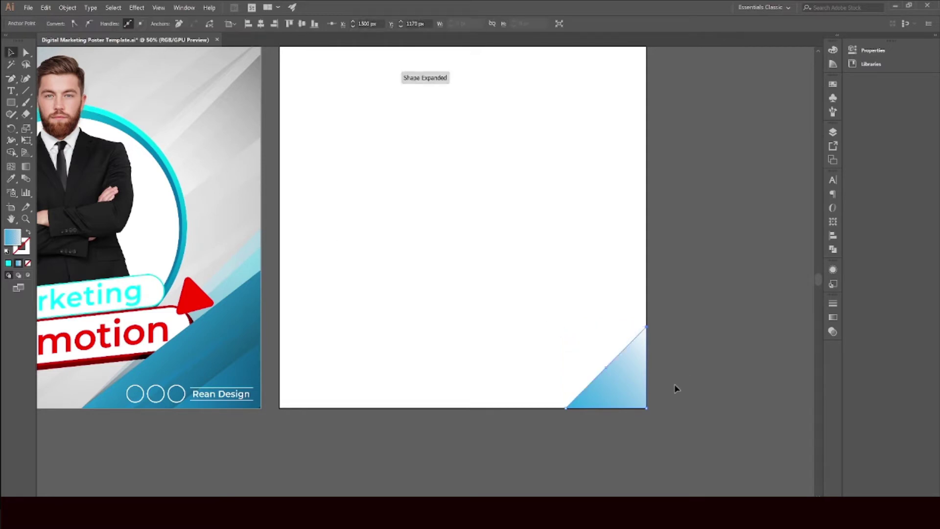
left_click(630, 384)
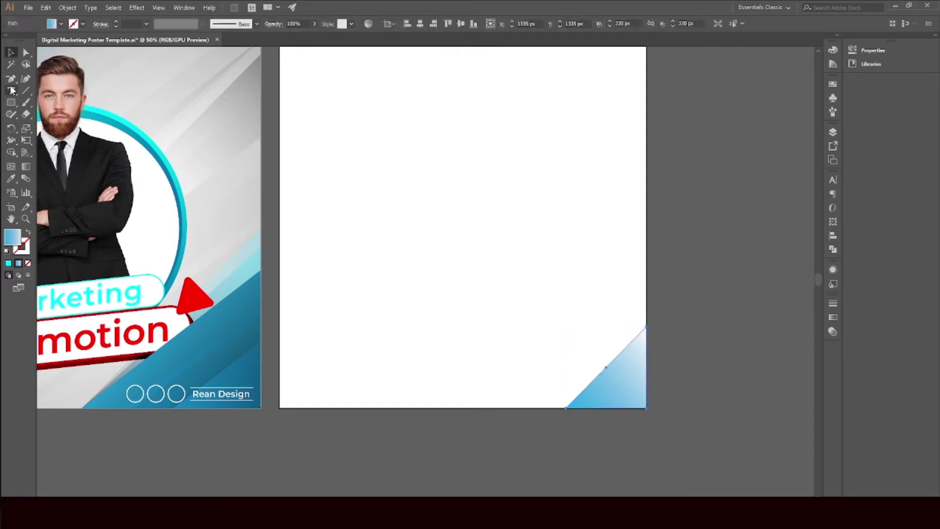
Scale the triangle up proportionally from the artboard's bottom-right corner to about 766 px wide and high
key("e")
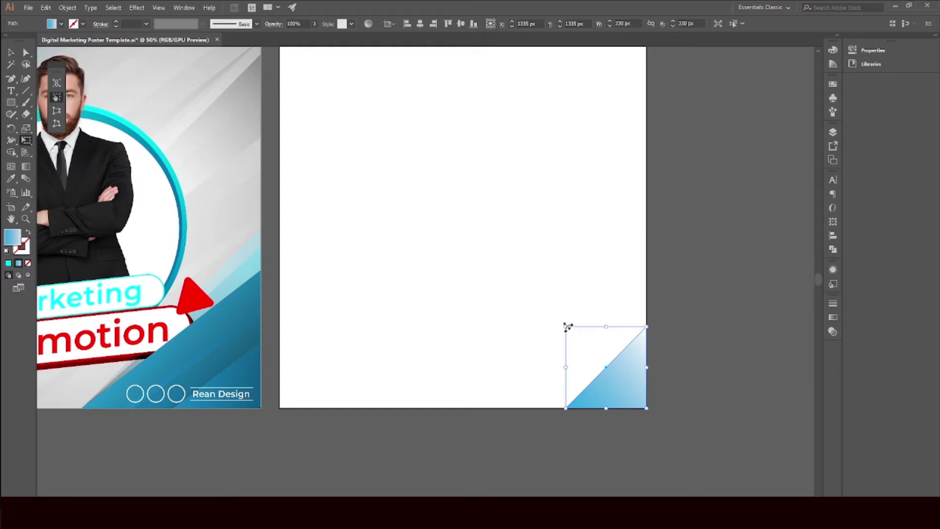
left_click_drag(566, 326, 435, 241)
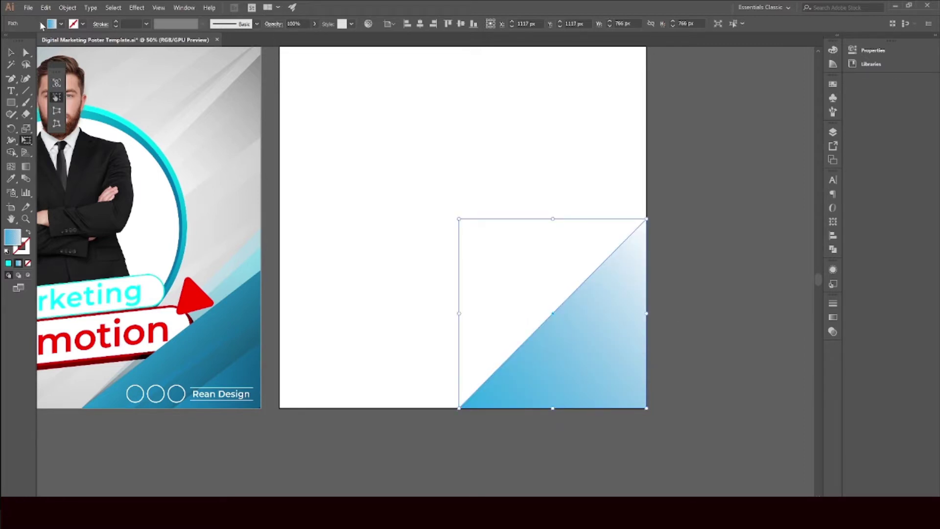
key("v")
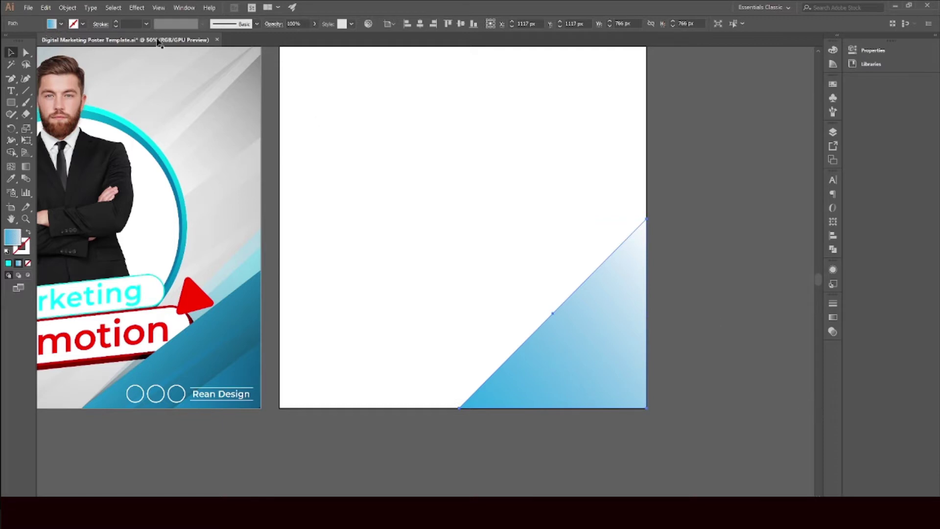
Fill the triangle with the white-to-black linear gradient and change its white stop to light blue
left_click(62, 23)
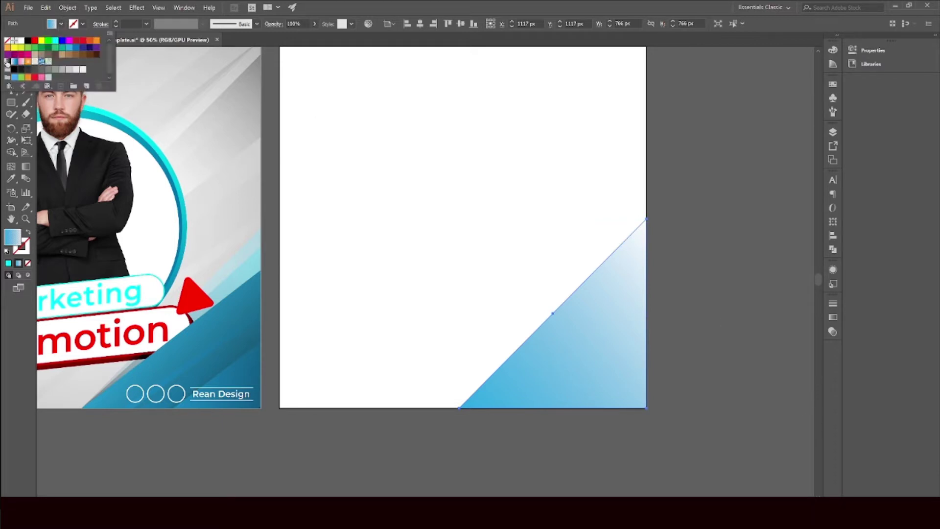
left_click(7, 62)
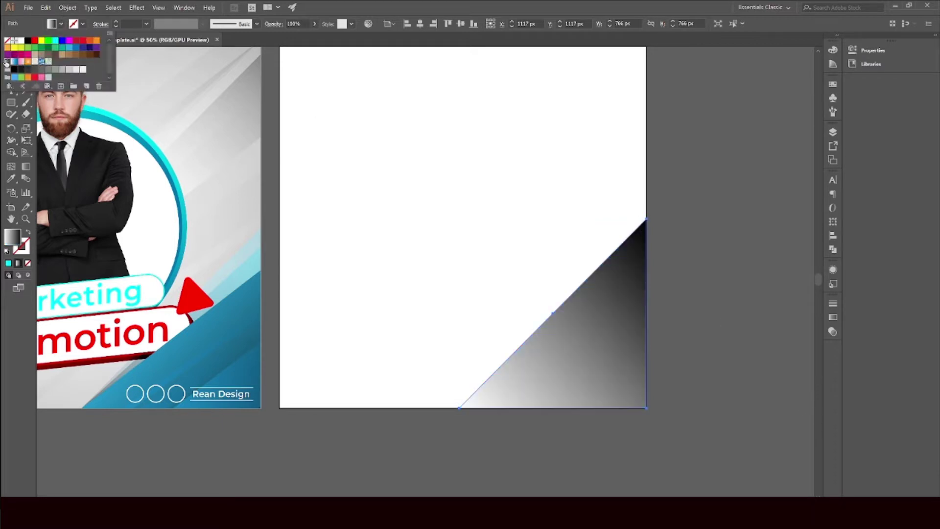
left_click(833, 317)
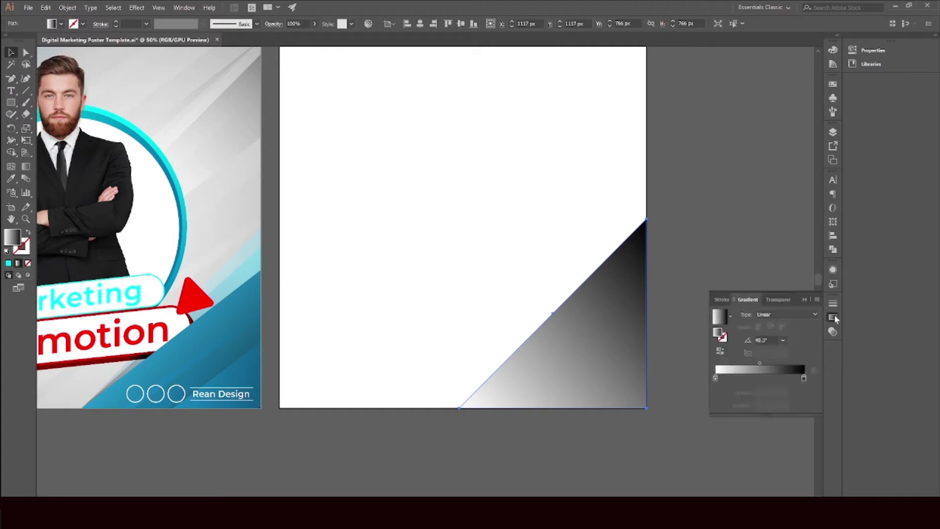
double_click(715, 378)
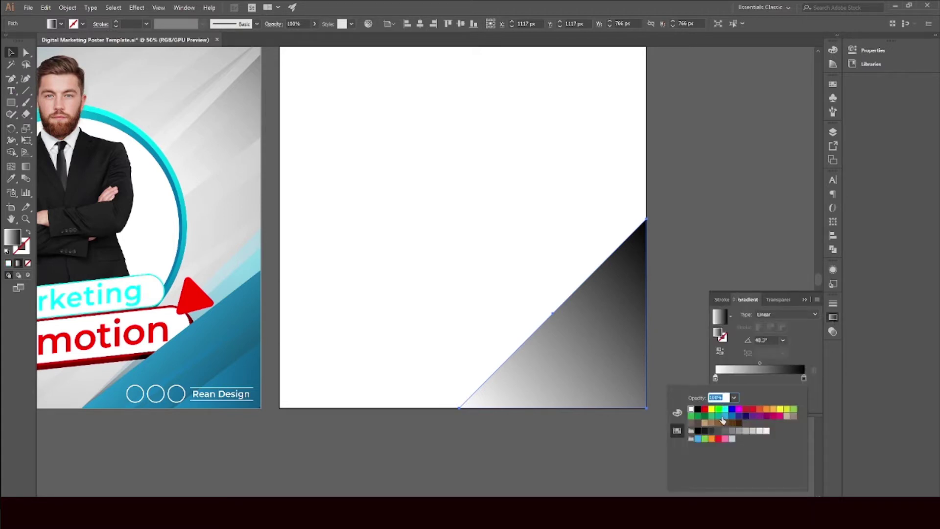
left_click(724, 416)
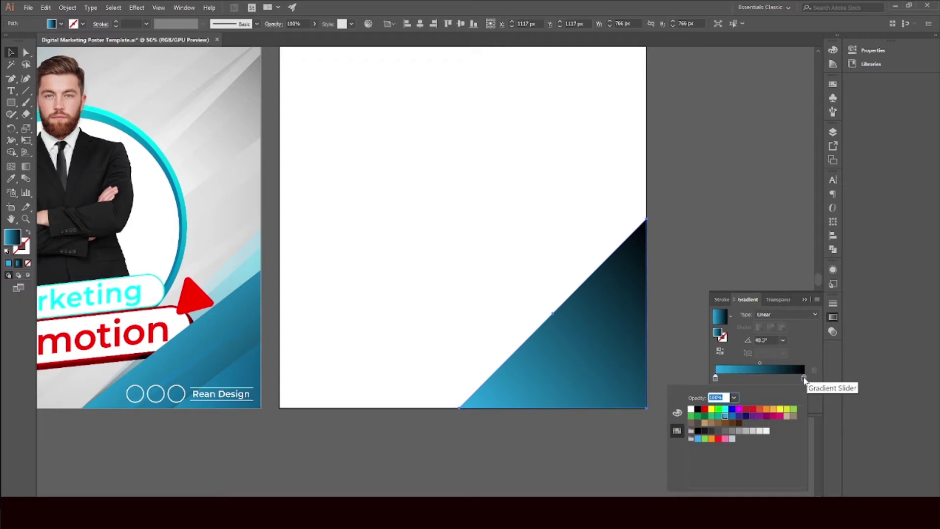
left_click(803, 300)
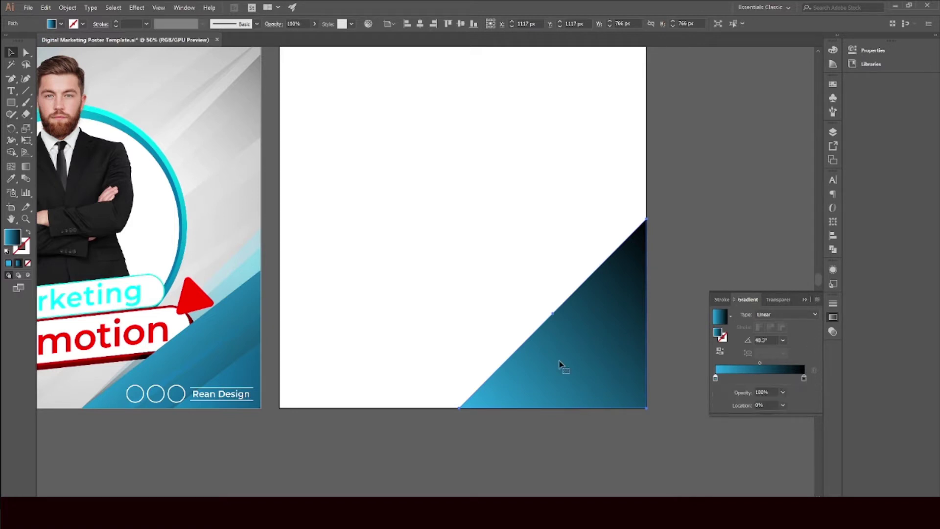
Lengthen the triangle's gradient well past its upper-right side at about 42.5° and shift it slightly toward the lower left
key("g")
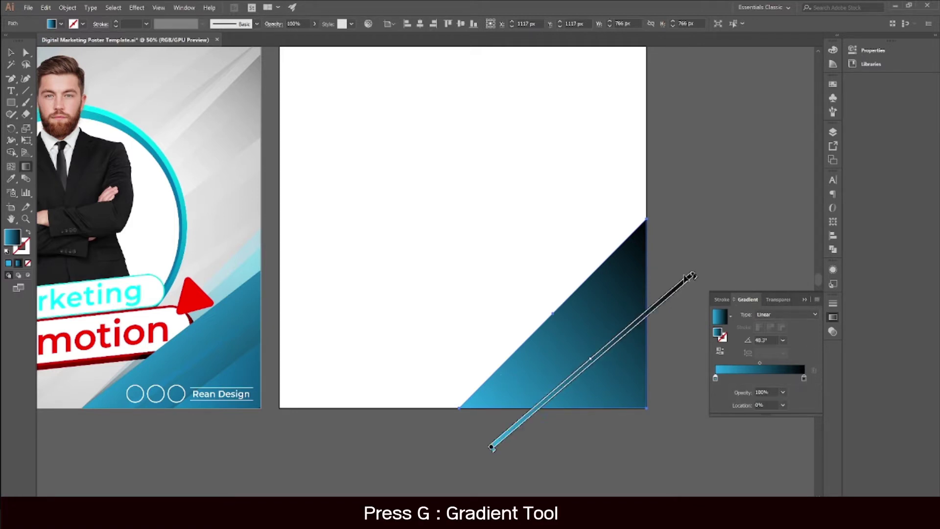
mouse_move(696, 273)
left_mouse_down()
mouse_move(814, 158)
mouse_move(789, 73)
mouse_move(778, 68)
left_mouse_up()
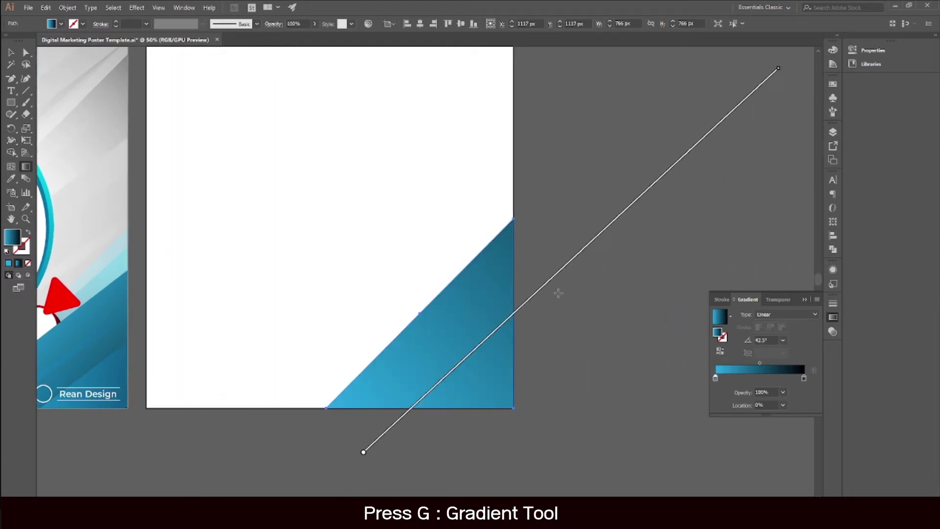
left_click_drag(591, 243, 565, 269)
left_click(11, 52)
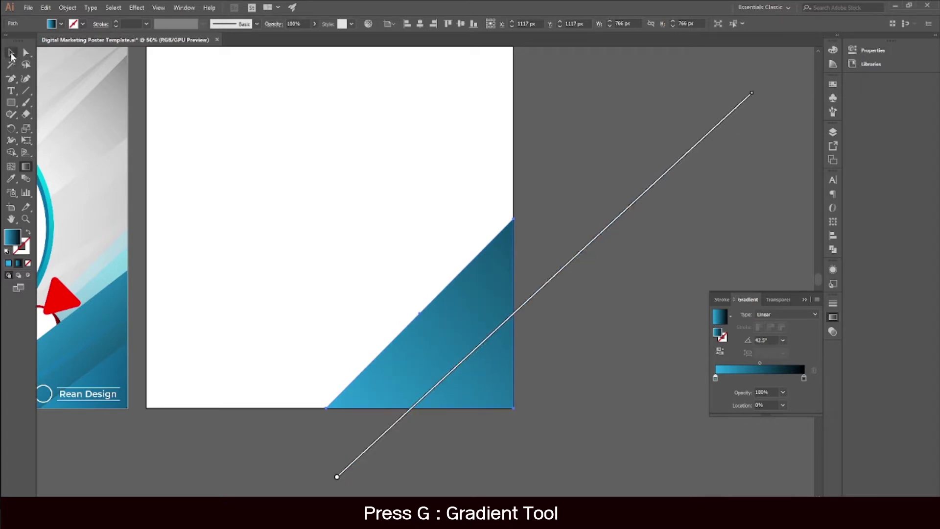
Paste a copy of the triangle in place and scale it down proportionally into the corner to about 501.5 px
left_click_drag(392, 232, 555, 230)
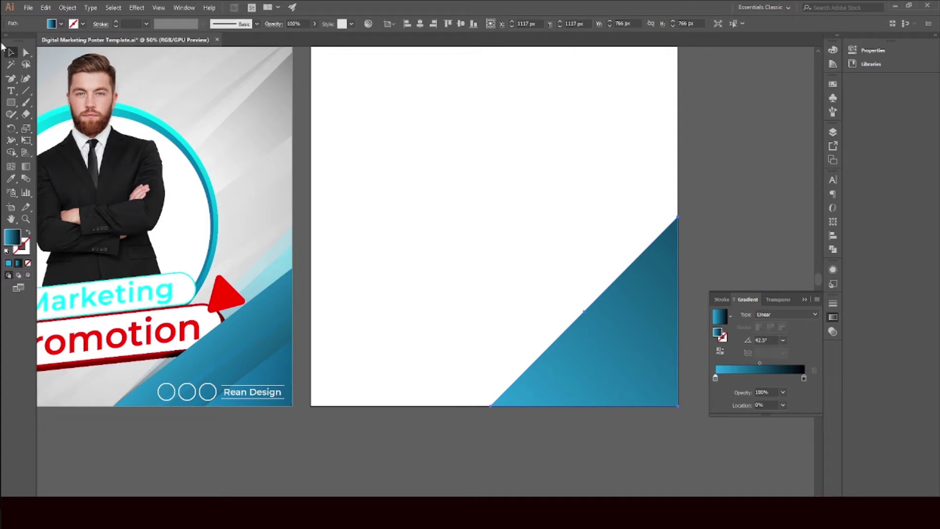
left_click(66, 7)
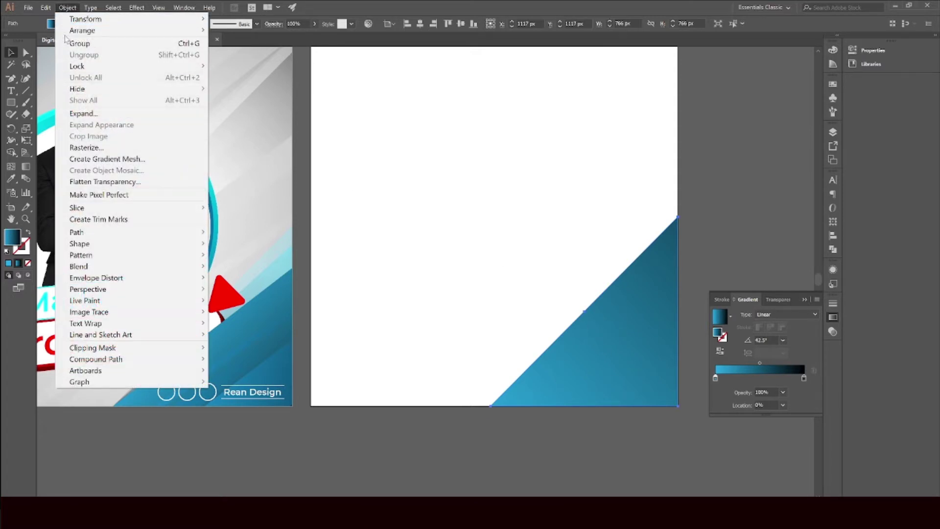
mouse_move(45, 7)
left_click(60, 54)
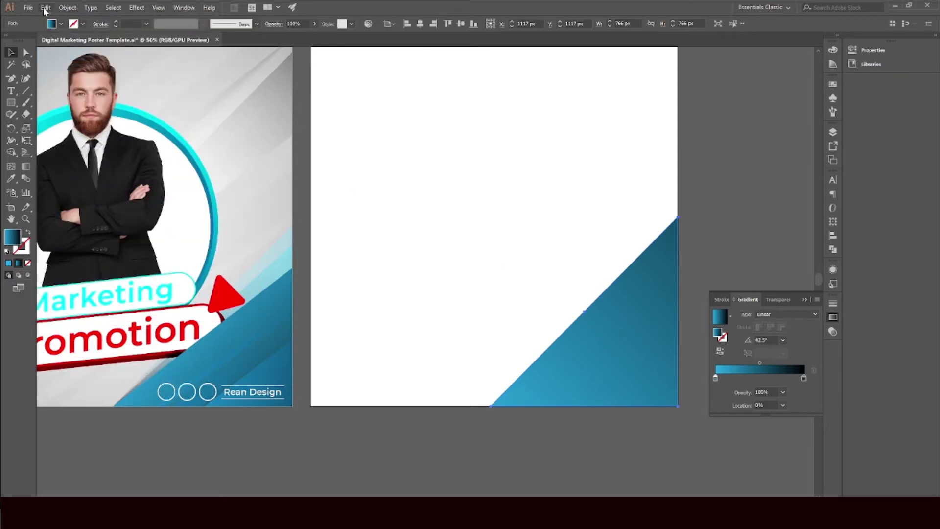
left_click(46, 7)
left_click(73, 100)
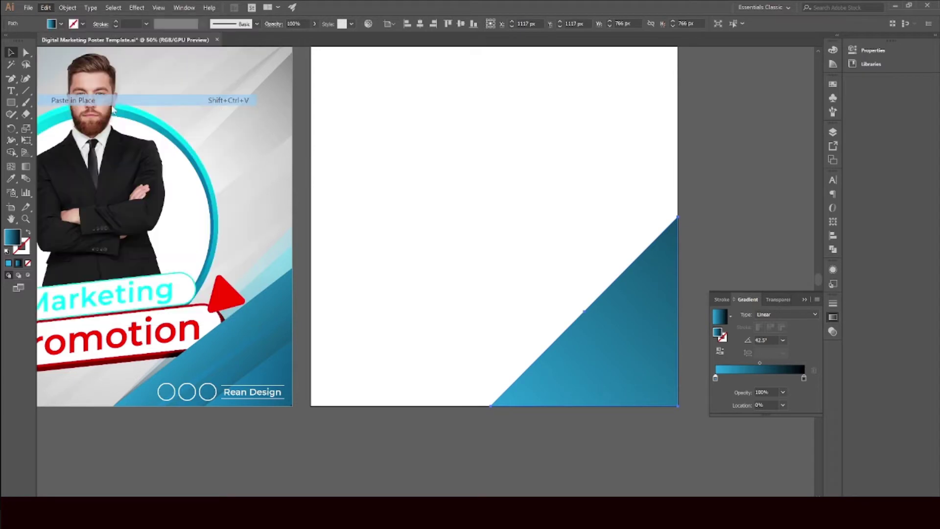
left_click(26, 140)
left_click_drag(489, 216, 554, 281)
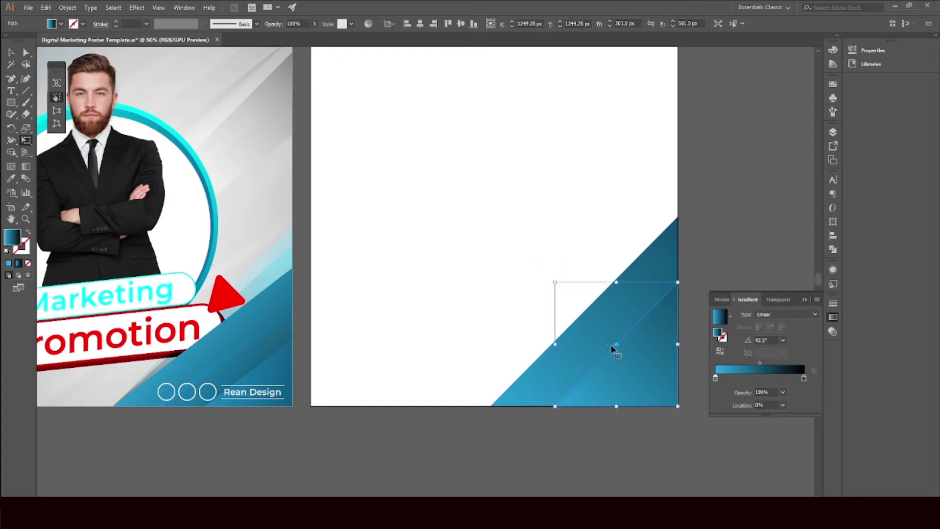
Shorten and reposition the smaller triangle's gradient so it runs from light blue at the lower left to dark at the upper right
key("g")
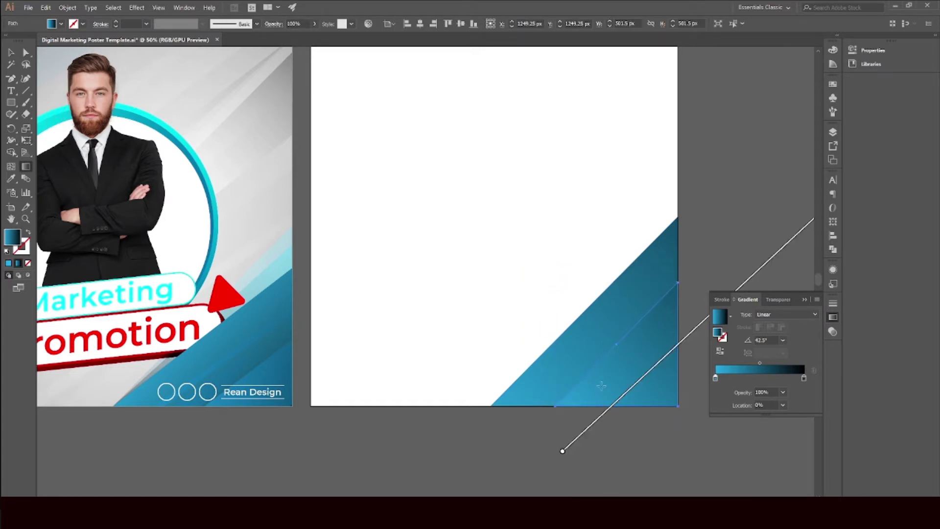
mouse_move(639, 380)
left_mouse_down()
mouse_move(592, 403)
mouse_move(589, 425)
left_mouse_up()
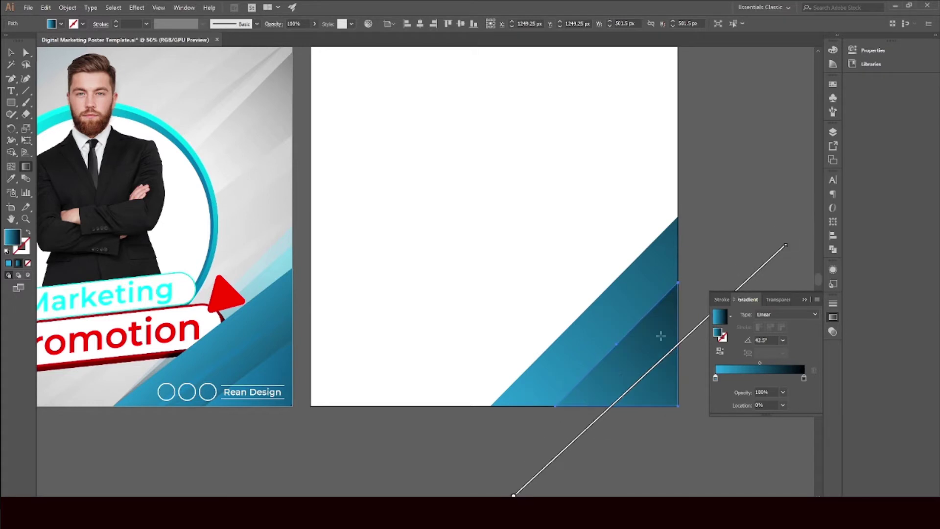
mouse_move(785, 247)
left_mouse_down()
mouse_move(747, 270)
mouse_move(692, 333)
left_mouse_up()
left_click_drag(651, 375, 718, 312)
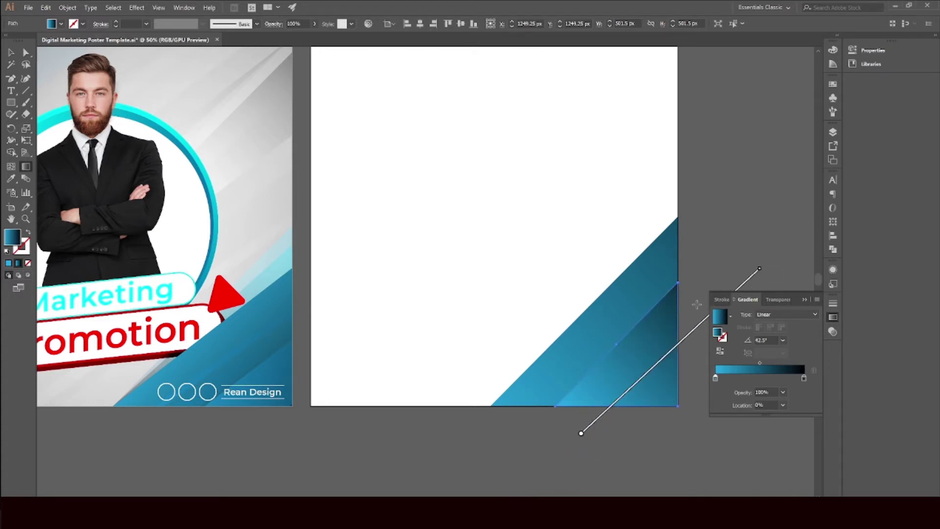
left_click_drag(686, 338, 681, 342)
left_click(10, 54)
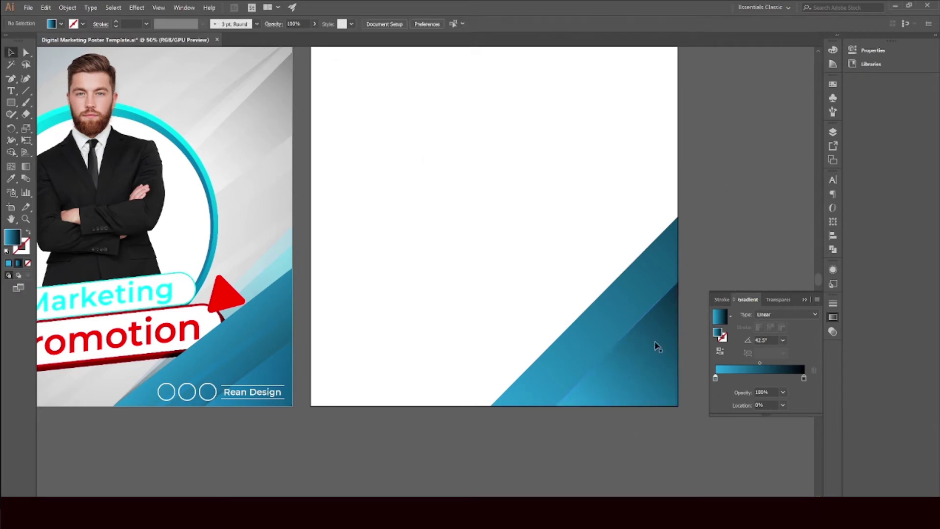
Paste a copy of the smaller triangle in place and scale it up proportionally to about 611.5 px
left_click(68, 7)
mouse_move(45, 7)
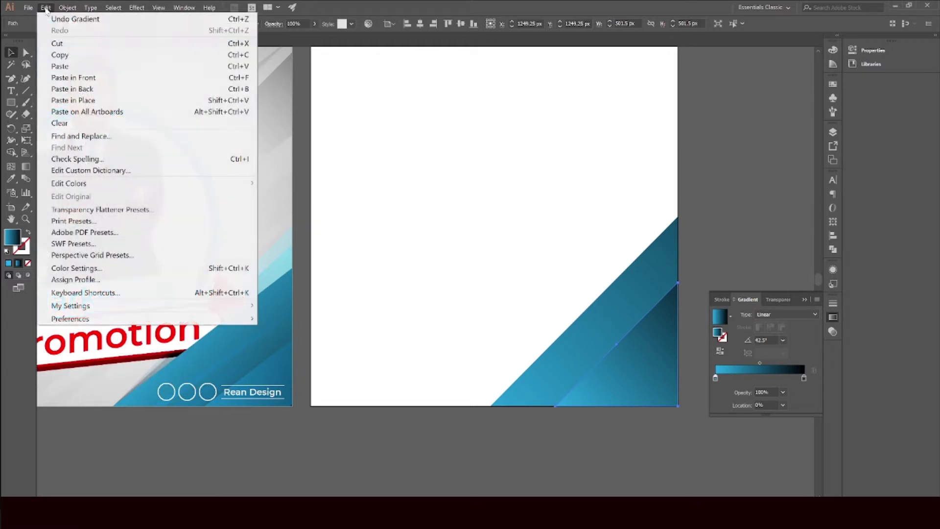
left_click(88, 58)
left_click(45, 7)
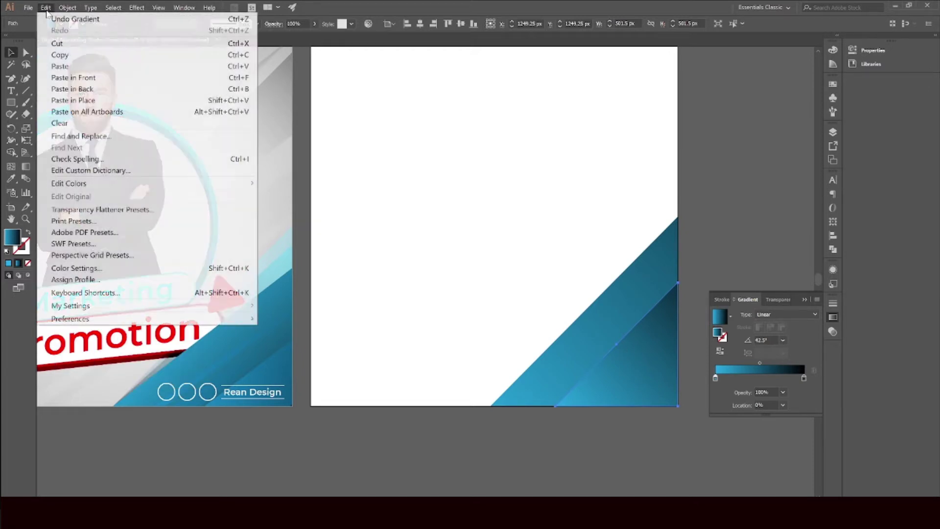
left_click(184, 100)
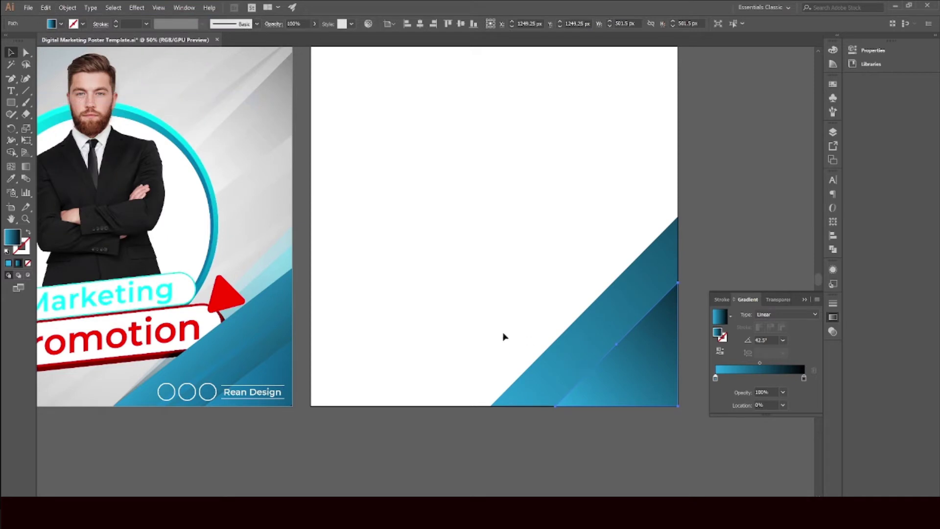
key("e")
left_click_drag(554, 283, 525, 259)
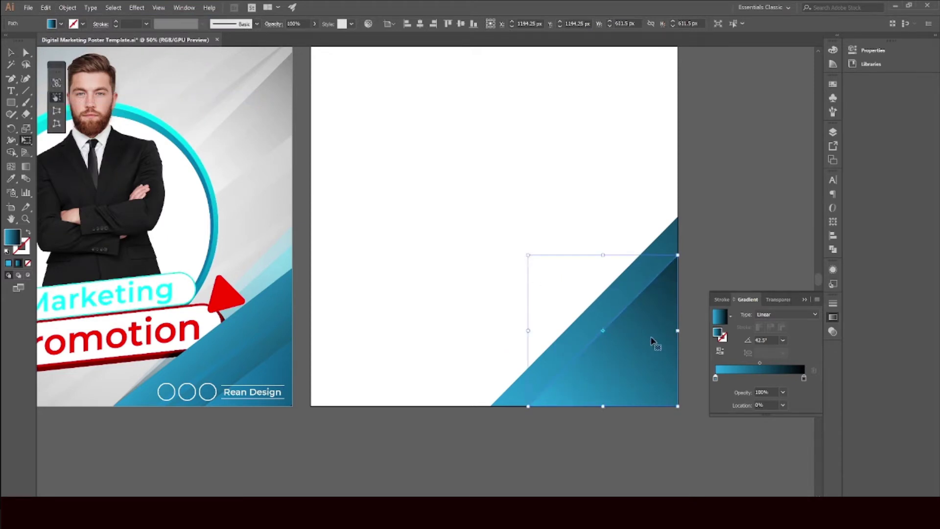
Send the new triangle copy backward one level and enlarge it proportionally to about 649 px
right_click(583, 326)
mouse_move(437, 338)
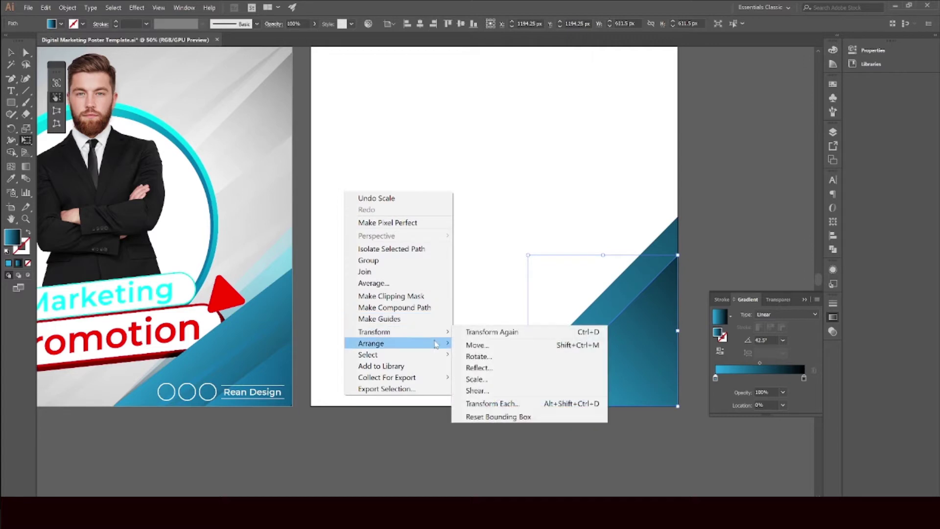
left_click(505, 367)
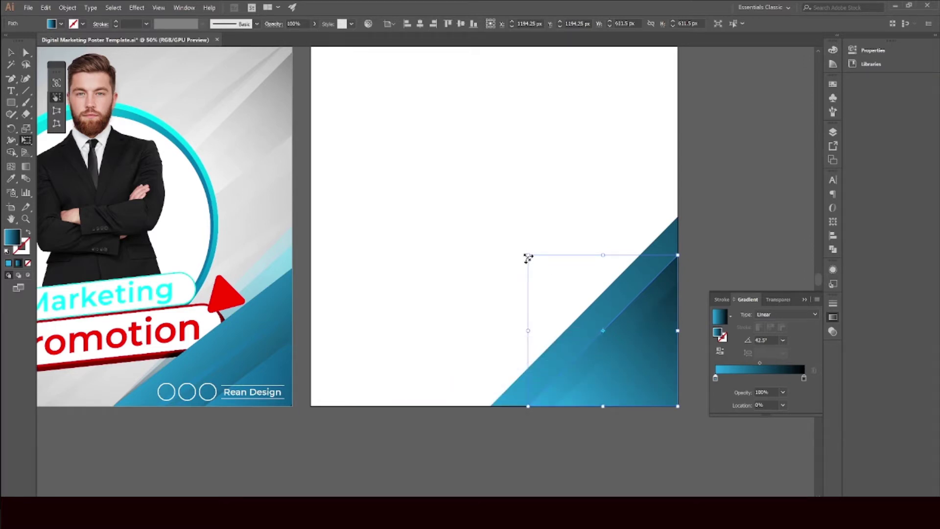
left_click_drag(528, 256, 516, 249)
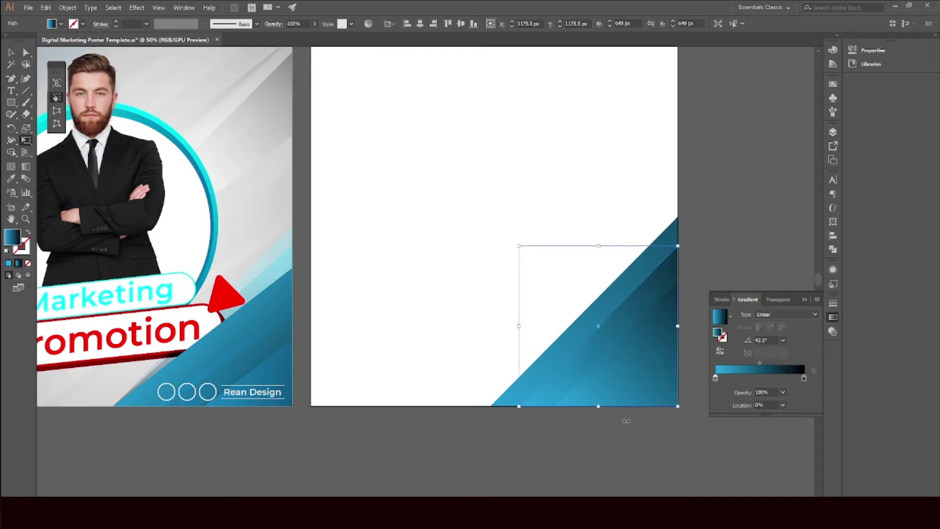
key("v")
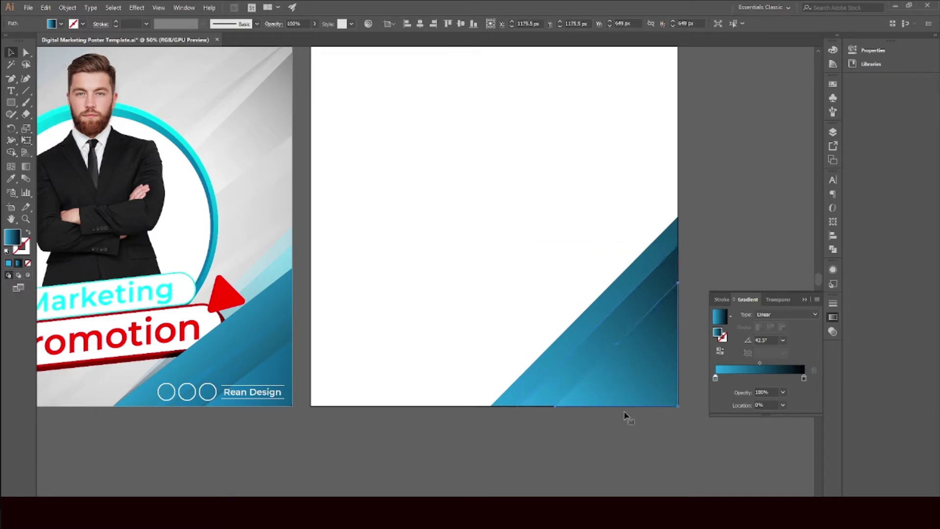
Shorten the middle triangle's gradient from its dark end so its upper-right area turns nearly black
left_click(623, 414)
left_click(617, 327)
key("g")
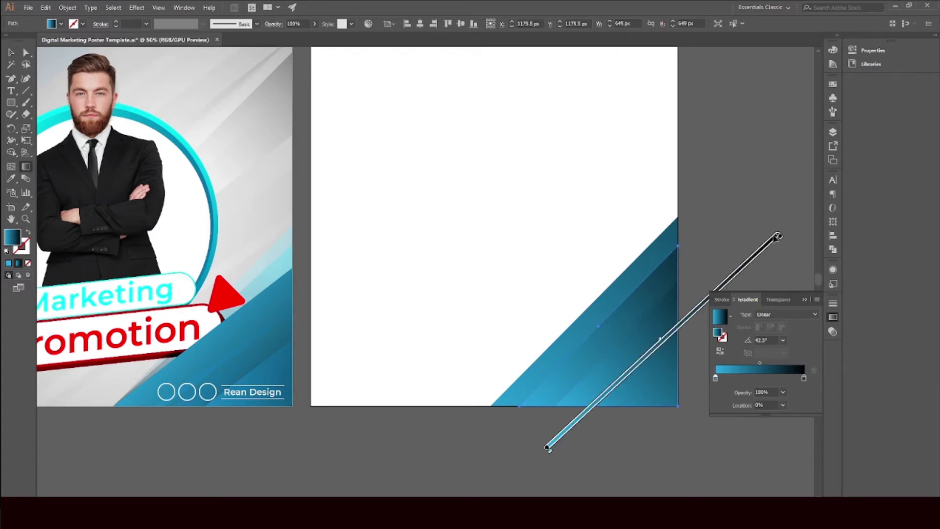
left_click_drag(778, 237, 703, 293)
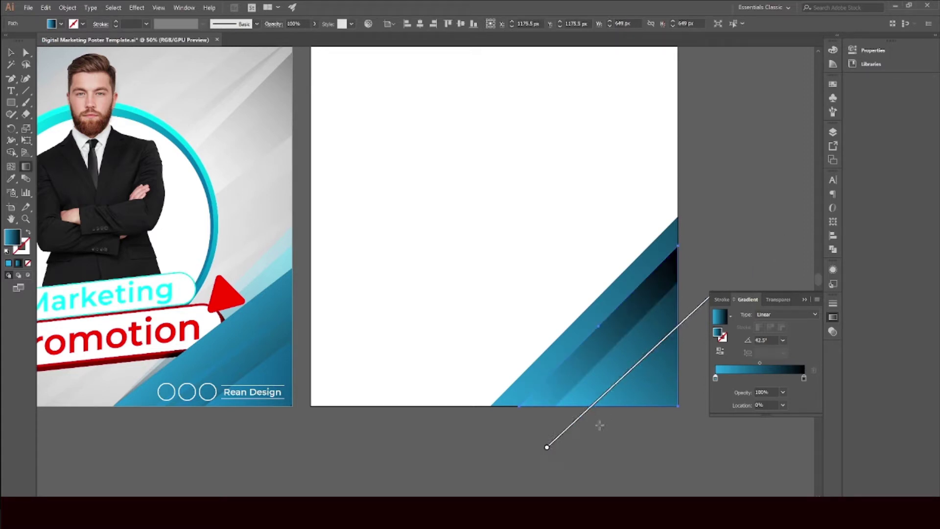
key("v")
left_click(618, 457)
scroll(611, 425, "down", 2)
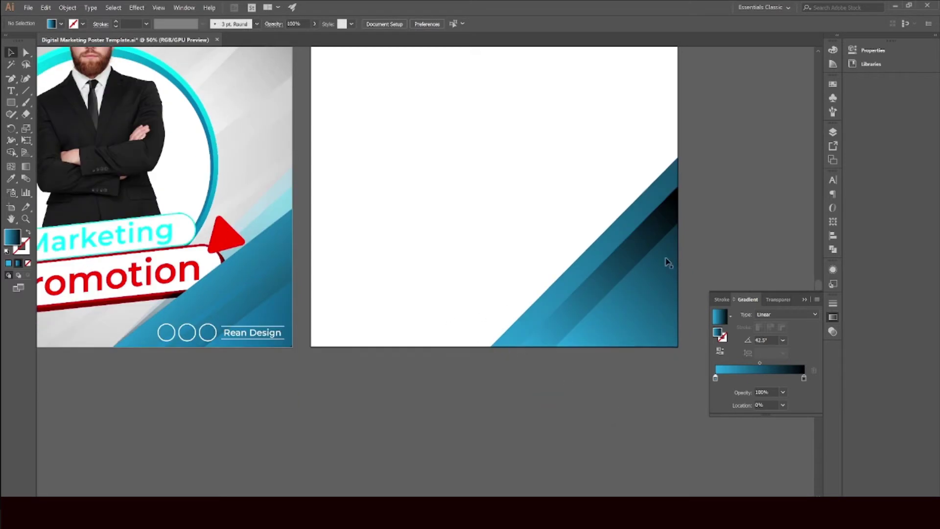
scroll(667, 263, "up", 2)
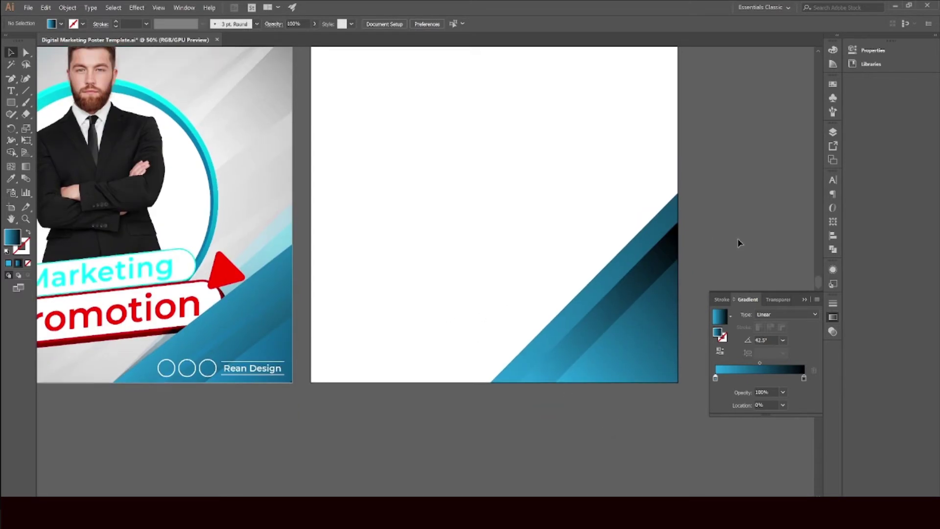
Copy the largest blue triangle and paste the copy in place
left_click(655, 229)
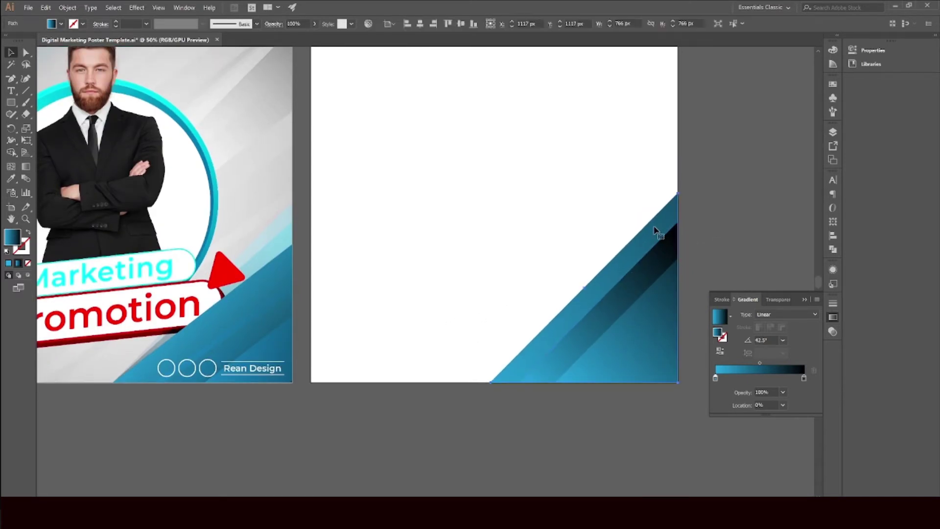
left_click(67, 7)
mouse_move(46, 7)
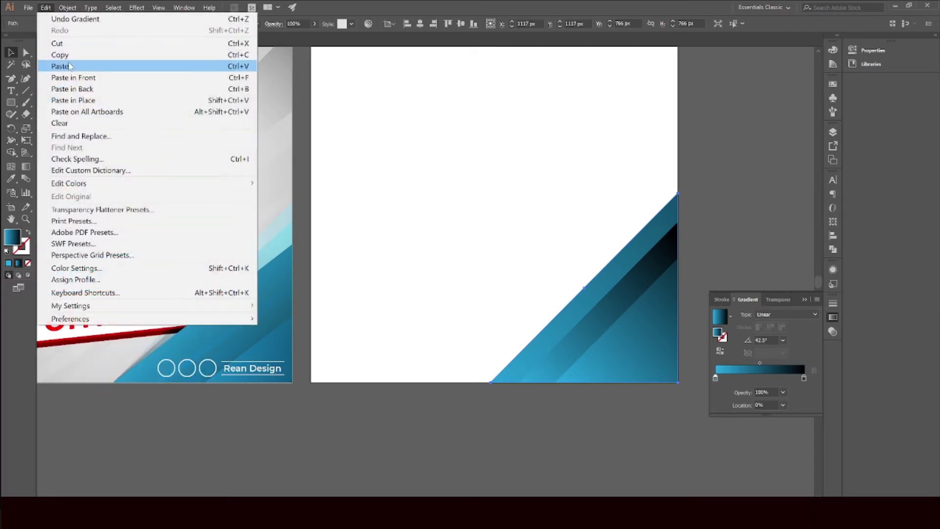
left_click(59, 55)
left_click(45, 7)
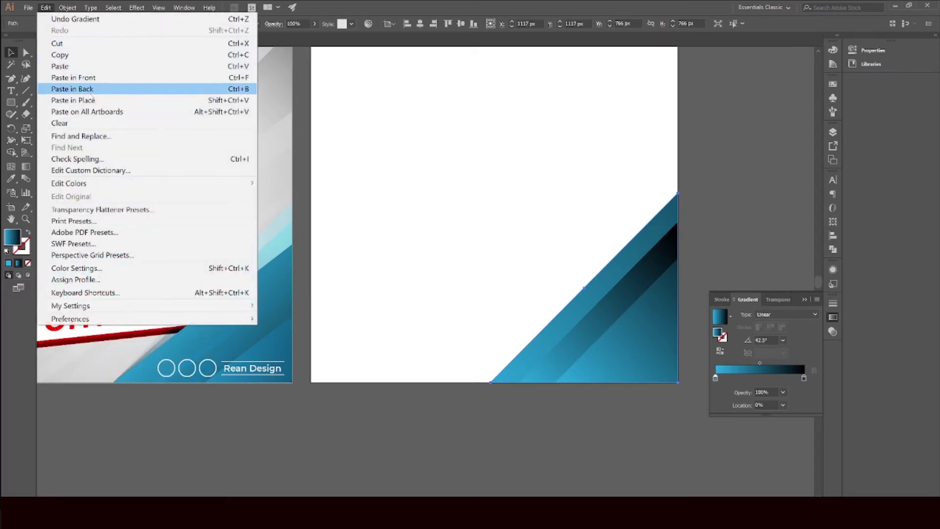
left_click(90, 100)
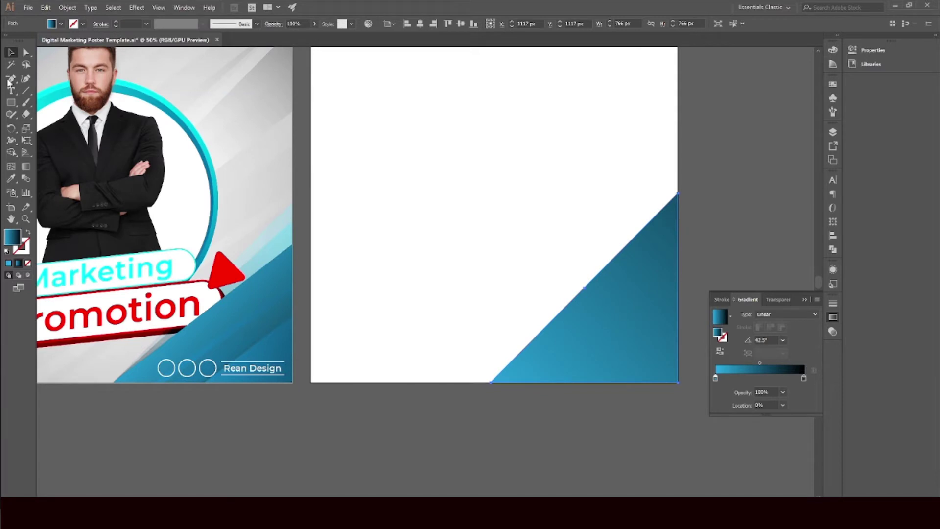
Raise the pasted triangle's top anchor point along the artboard edge to Y 644 px and send the triangle to the back
left_click(25, 52)
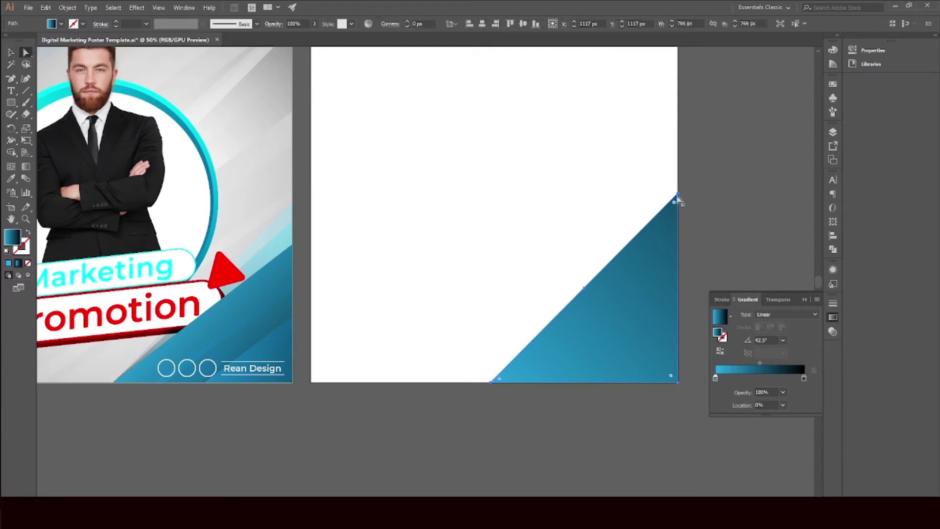
left_click_drag(678, 200, 677, 171)
left_click(12, 52)
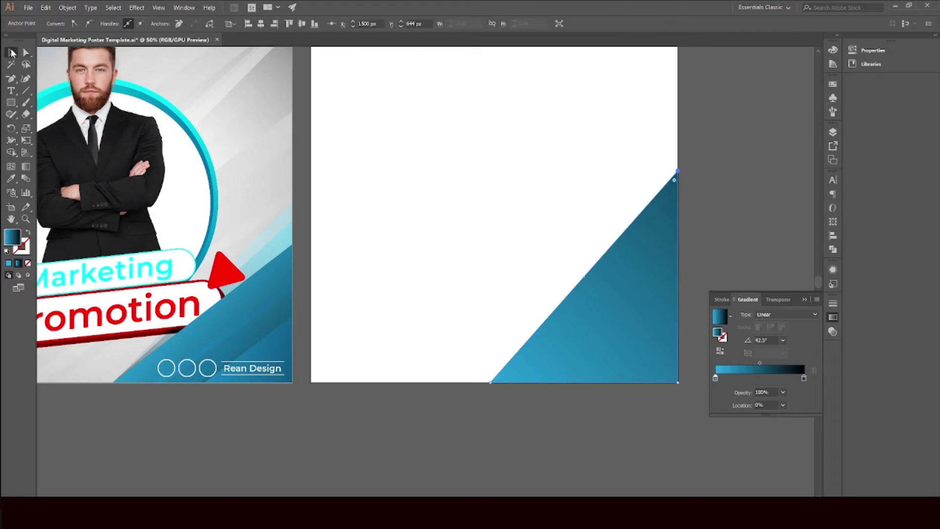
right_click(348, 154)
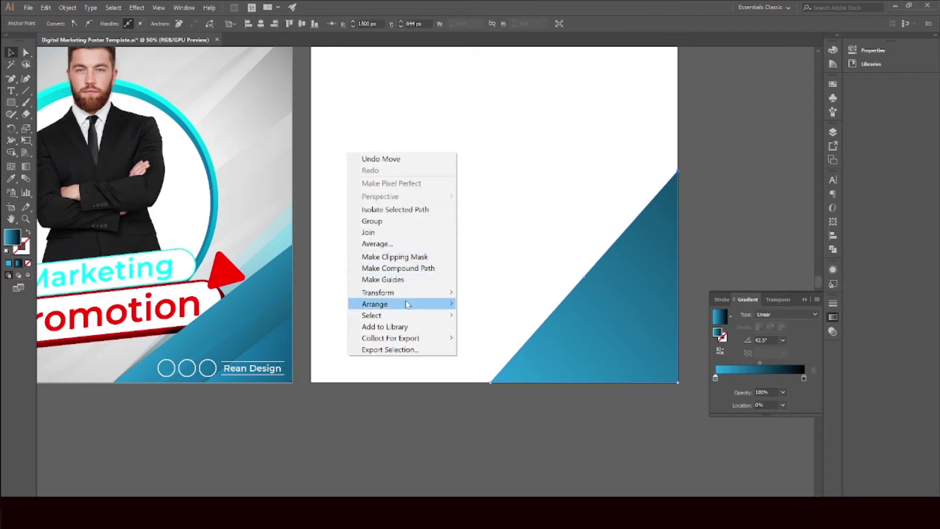
mouse_move(406, 304)
left_click(512, 327)
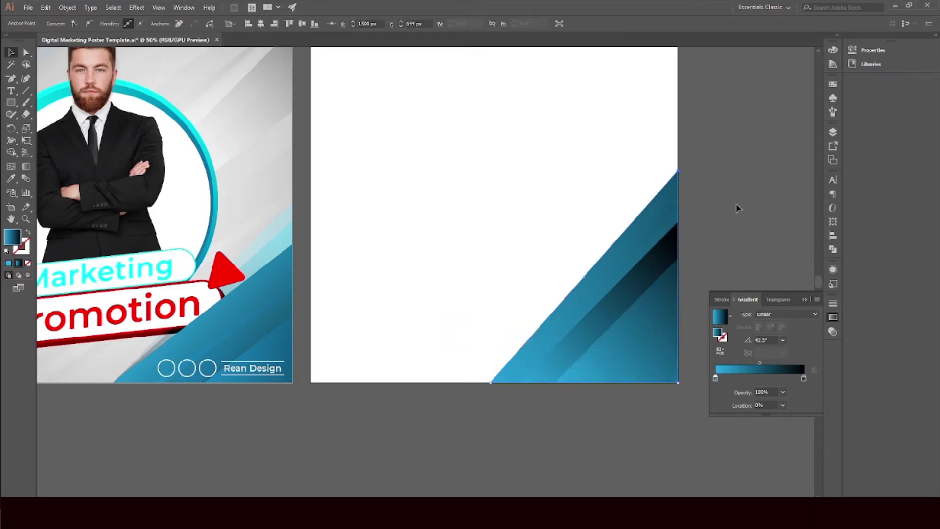
Shift the rearmost triangle's gradient toward the upper right along its diagonal so its visible edge becomes lighter blue
left_click(662, 194)
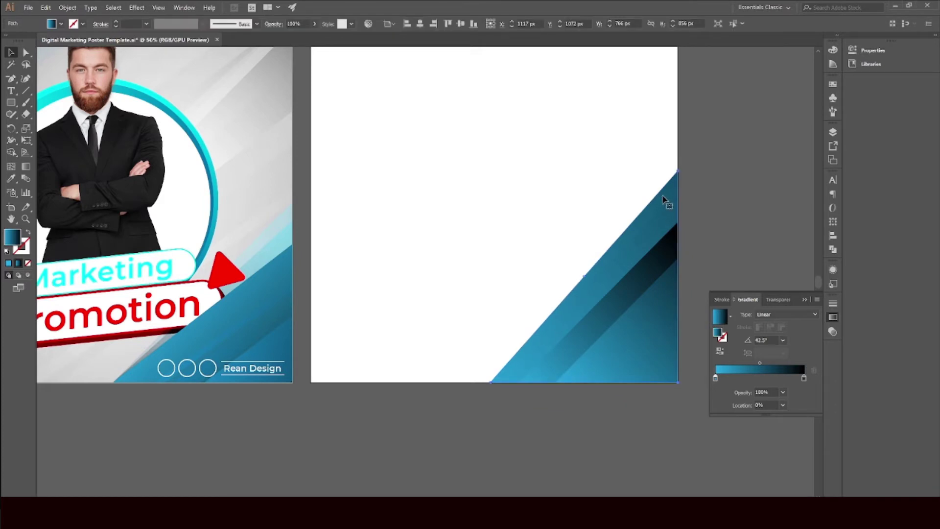
key("g")
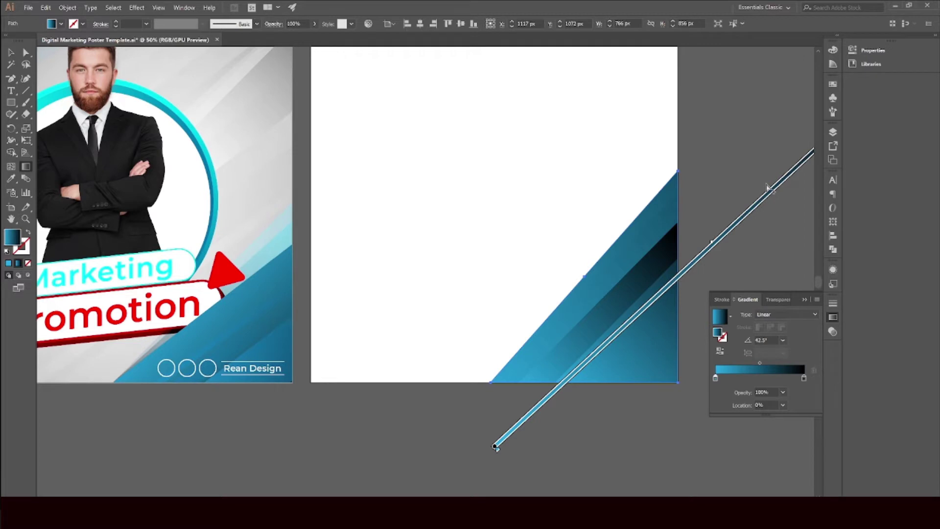
left_click(690, 268)
left_click_drag(689, 267, 769, 192)
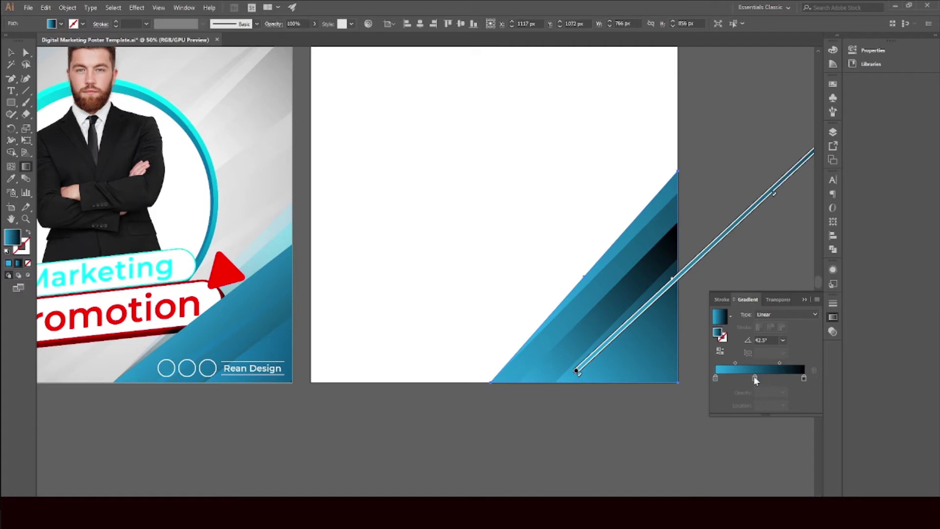
Set the opacity of the black end stop in the rearmost triangle's gradient to 0%
left_click(803, 377)
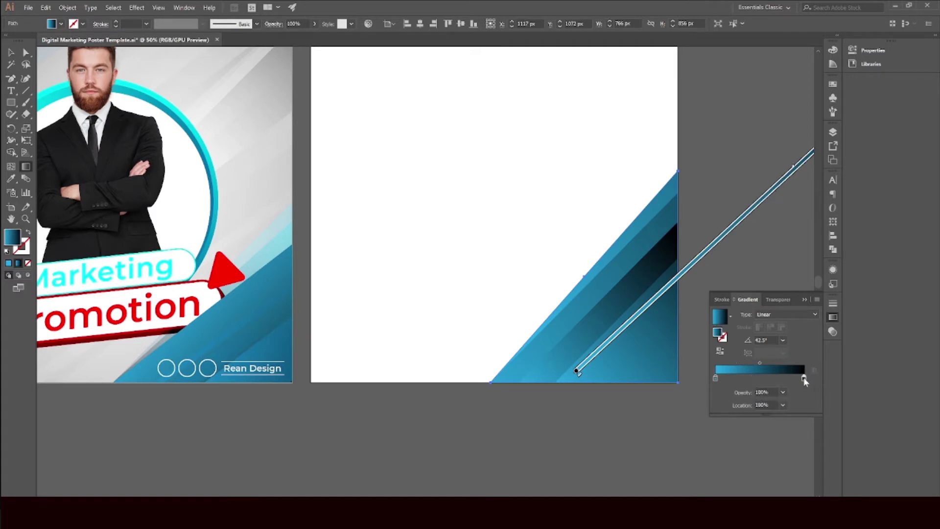
left_click(782, 391)
left_click(793, 273)
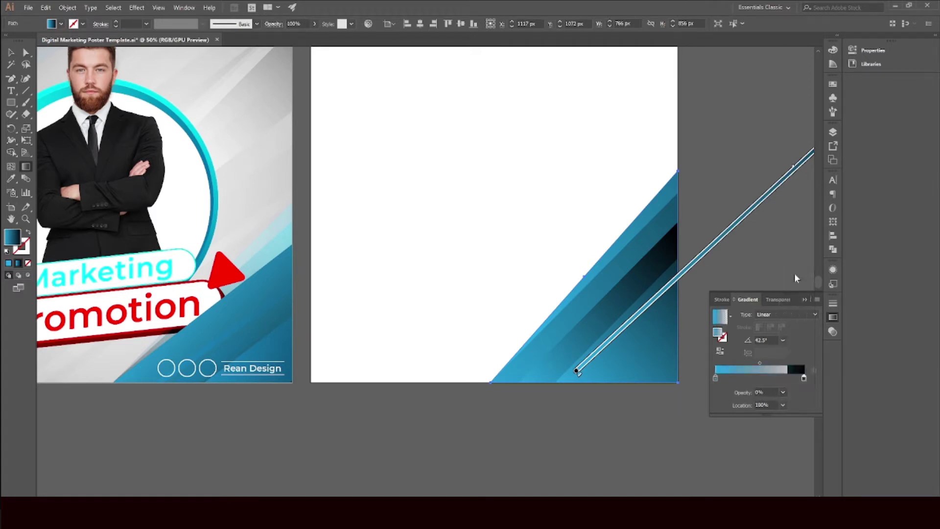
left_click(11, 52)
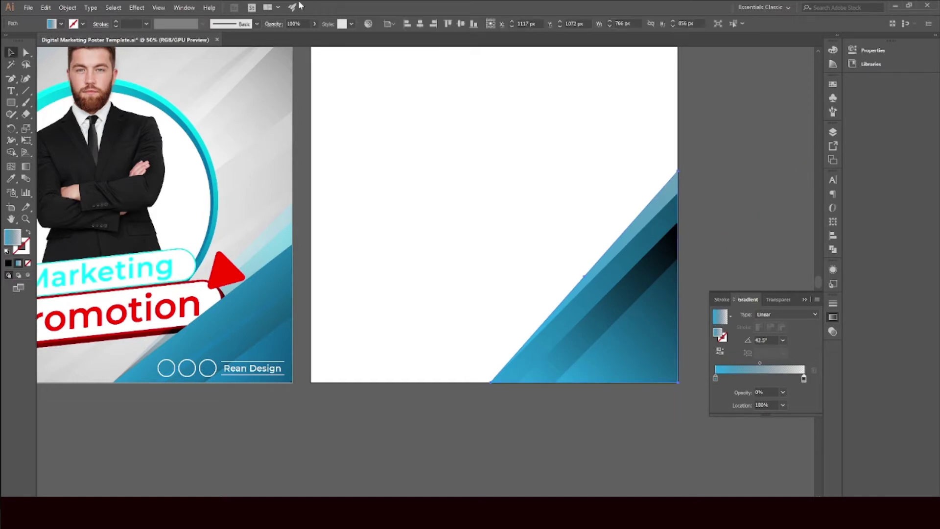
Copy the semi-transparent rear triangle and paste the copy in place
left_click(66, 8)
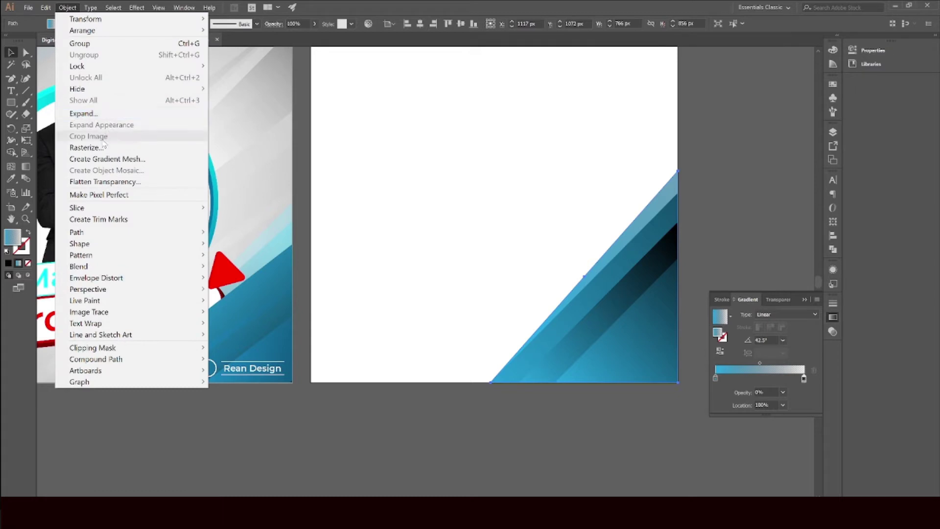
mouse_move(45, 8)
left_click(56, 55)
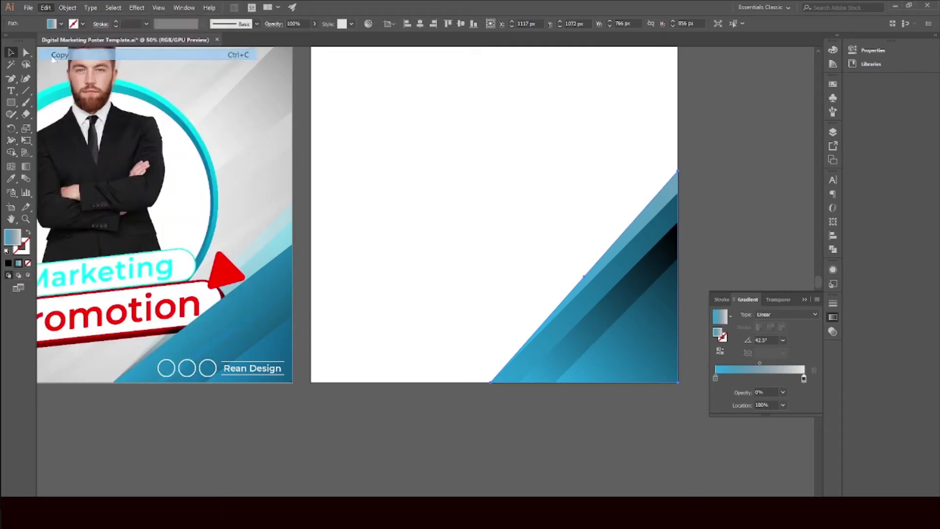
left_click(46, 8)
left_click(126, 100)
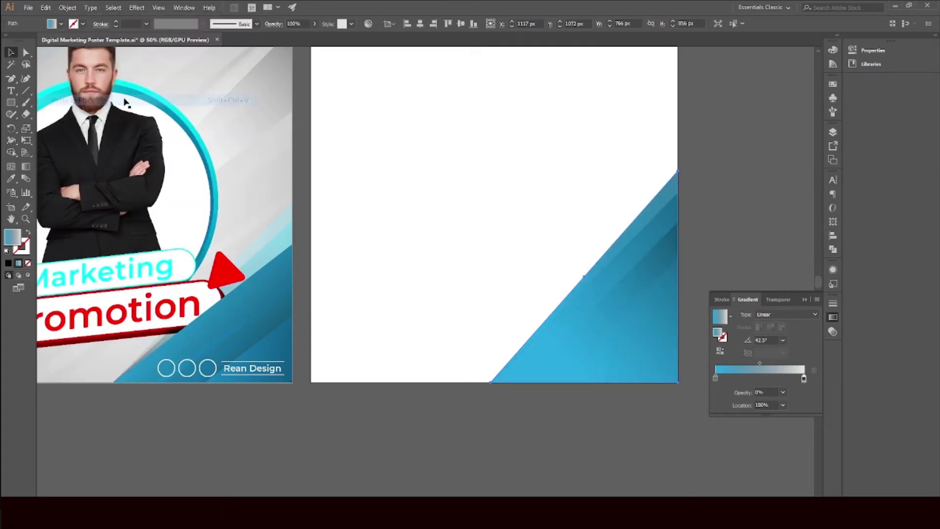
Raise the new copy's top anchor point to Y 532 px on the artboard edge and send the triangle to the back
left_click(26, 52)
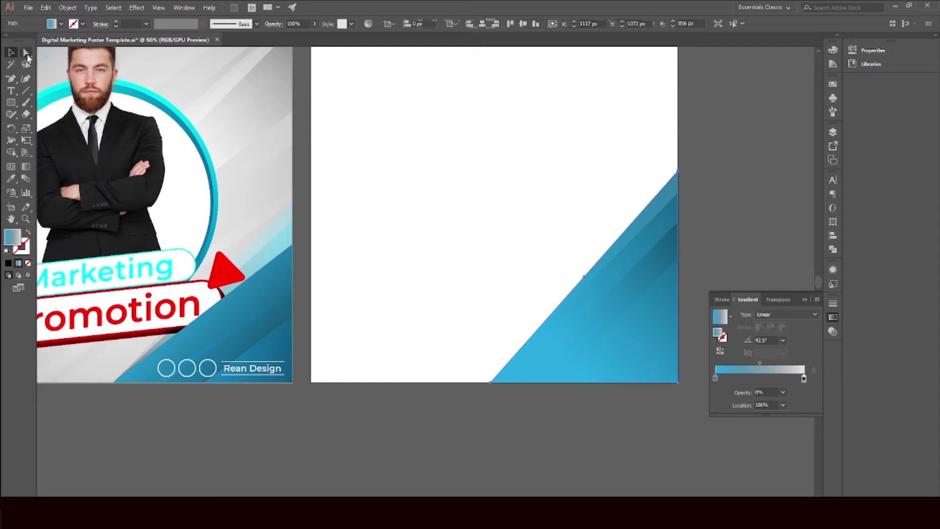
left_click_drag(676, 173, 677, 143)
left_click(11, 53)
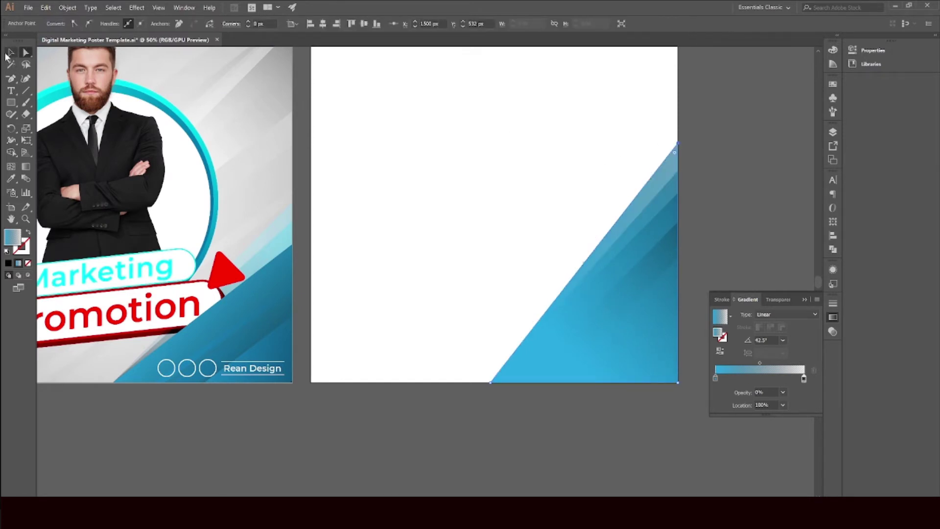
left_click(725, 169)
right_click(350, 112)
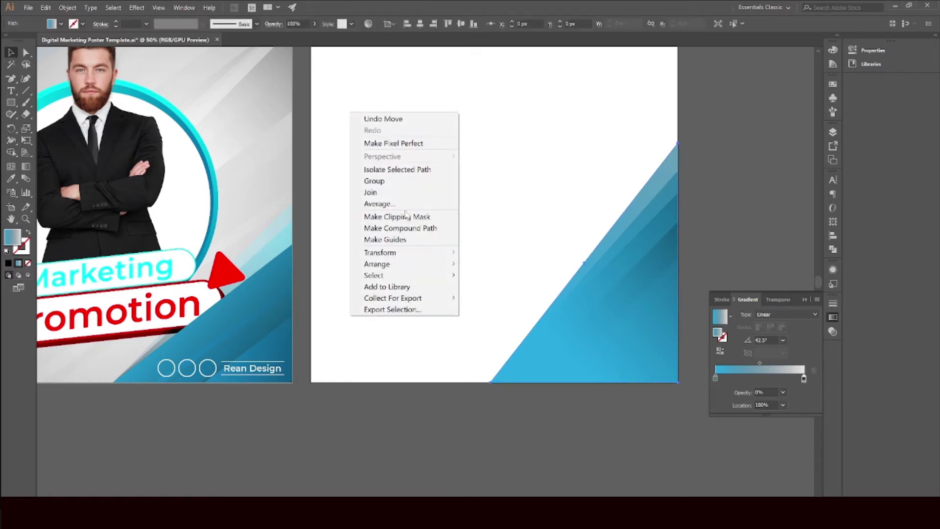
mouse_move(416, 265)
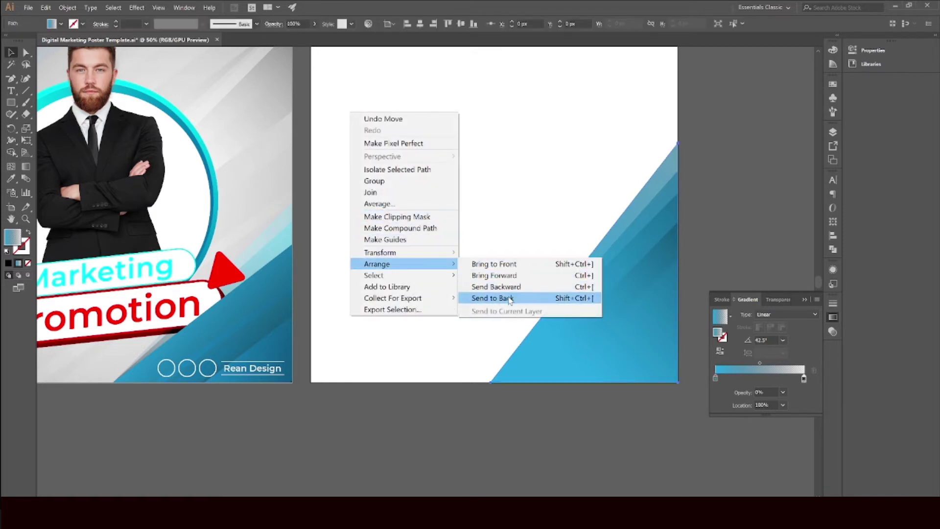
left_click(508, 298)
left_click(737, 193)
Scale the smallest front triangle down proportionally toward the corner to about 448.5 px with Free Transform
scroll(661, 248, "down", 1)
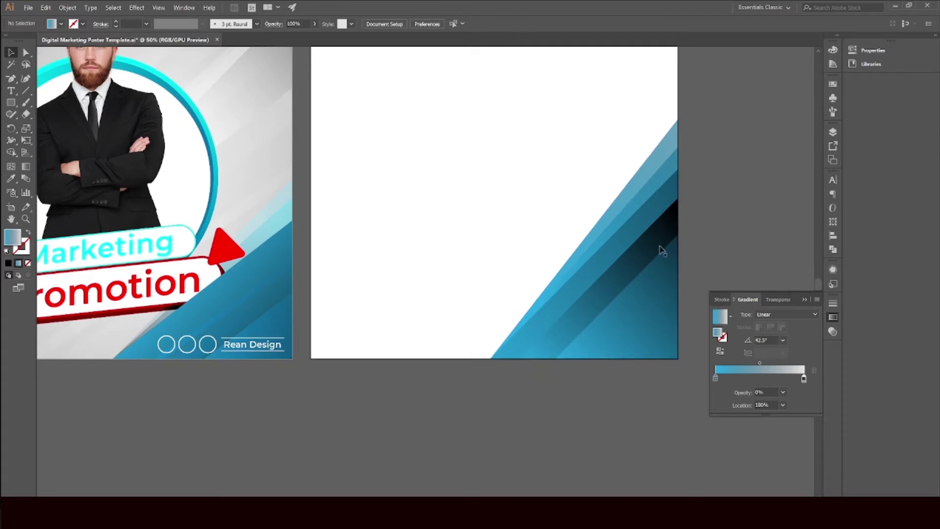
scroll(615, 337, "down", 1)
left_click(628, 294)
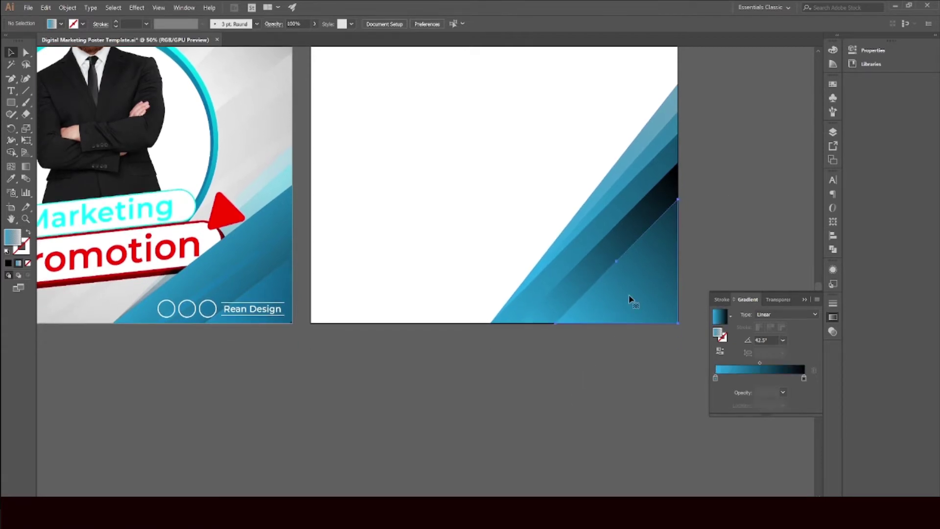
scroll(624, 298, "up", 1)
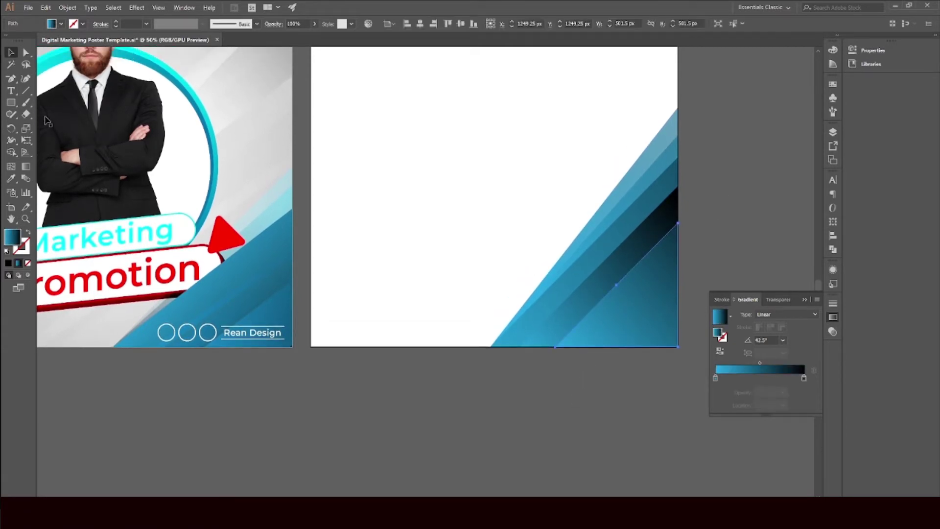
left_click(27, 140)
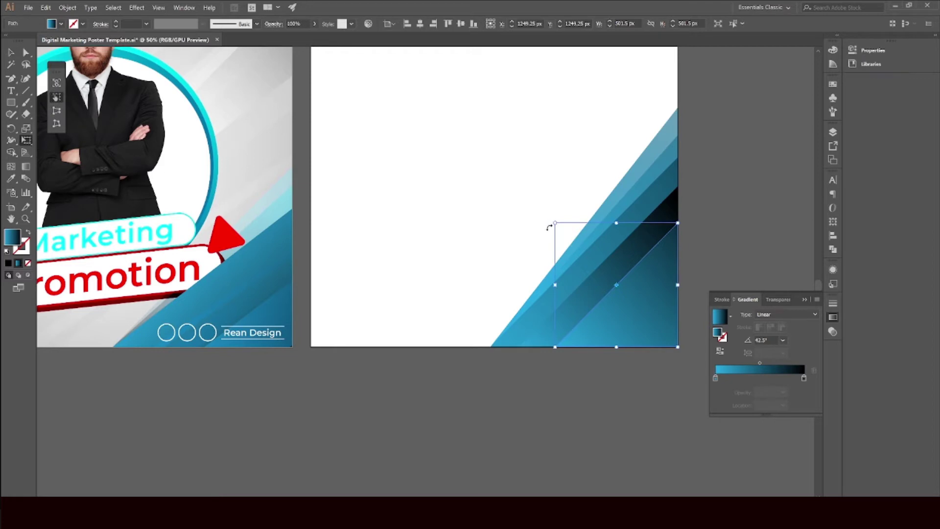
left_click_drag(556, 225, 568, 236)
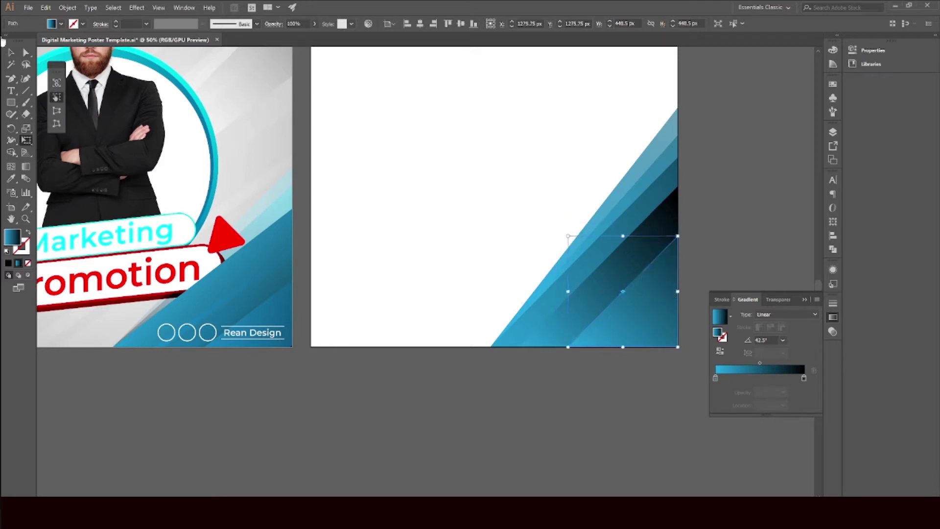
left_click(11, 52)
left_click(459, 85)
Select all the layered triangles in the artboard corner and group them
scroll(583, 163, "down", 1)
left_click_drag(583, 126, 671, 239)
scroll(660, 220, "up", 1)
scroll(656, 220, "up", 2)
scroll(656, 223, "up", 2)
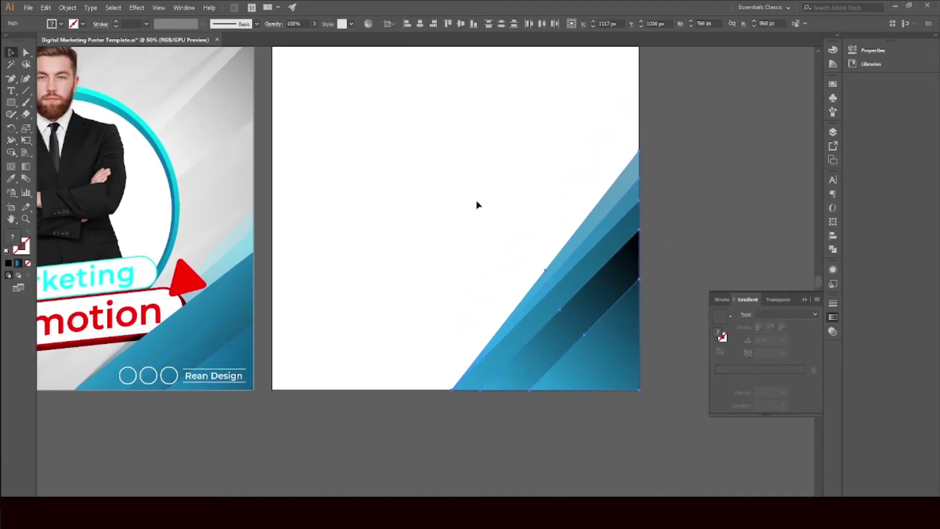
right_click(311, 152)
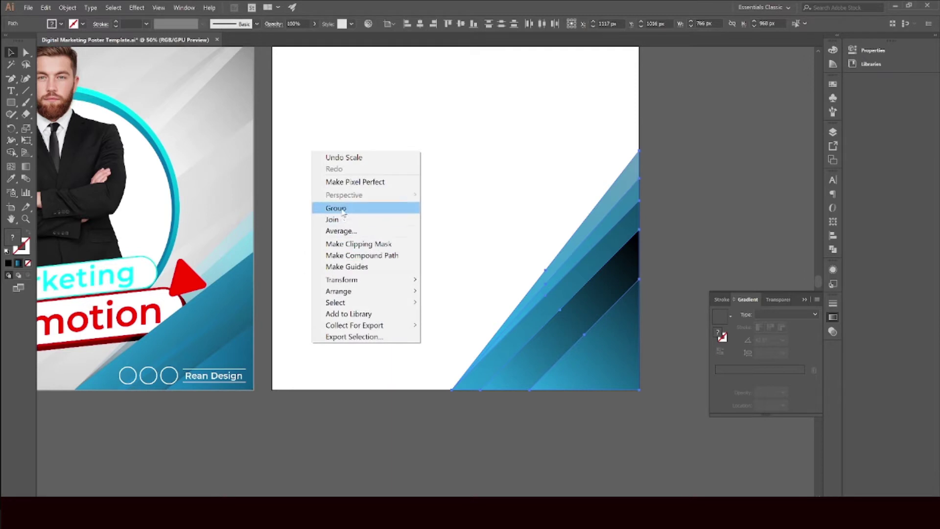
left_click(338, 205)
Lower the top-right corner of the triangle group with Free Distort to reduce its height to about 708 px
left_click(26, 140)
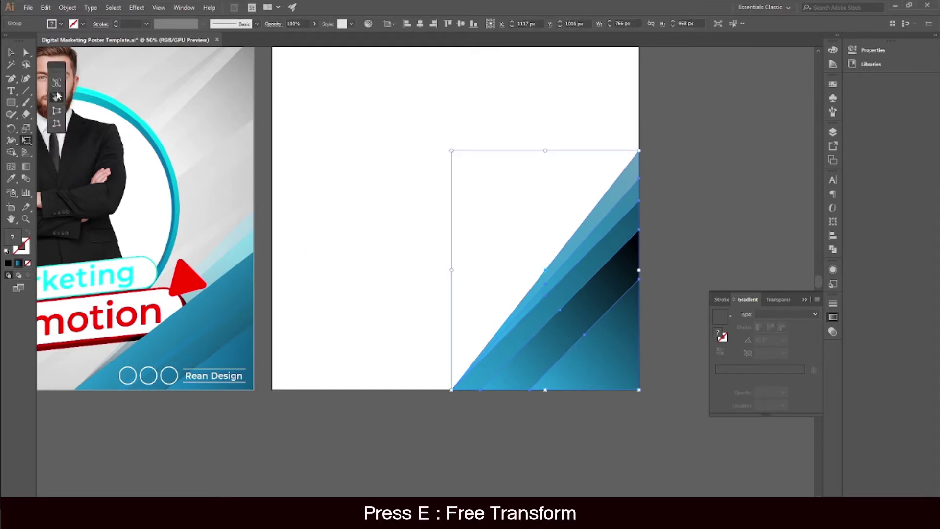
left_click_drag(58, 70, 374, 158)
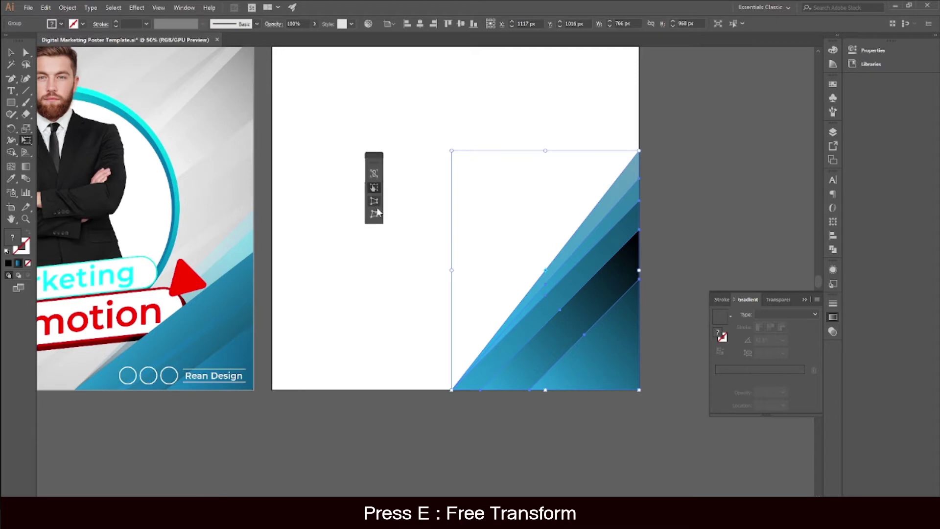
left_click(374, 214)
left_click_drag(640, 152, 643, 218)
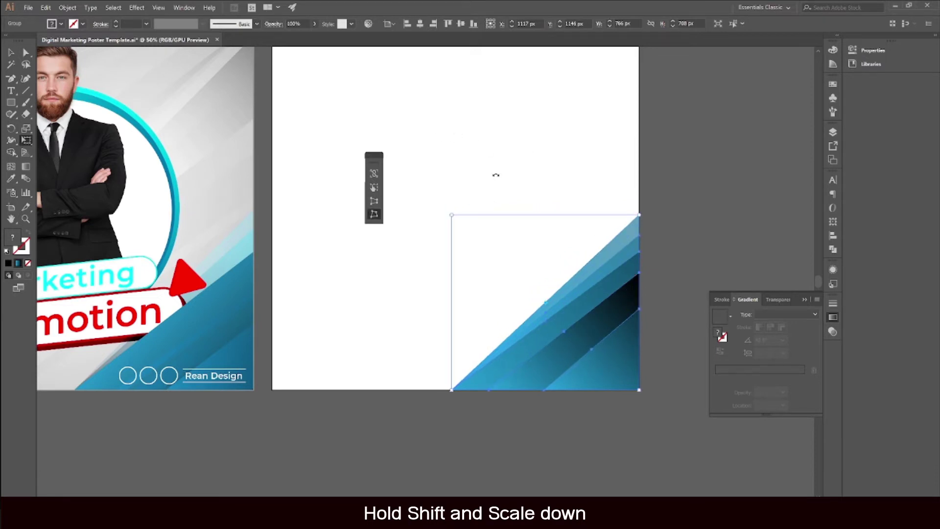
Shift the bottom-left anchor points of the two front triangles slightly left along the artboard's bottom edge
left_click(12, 53)
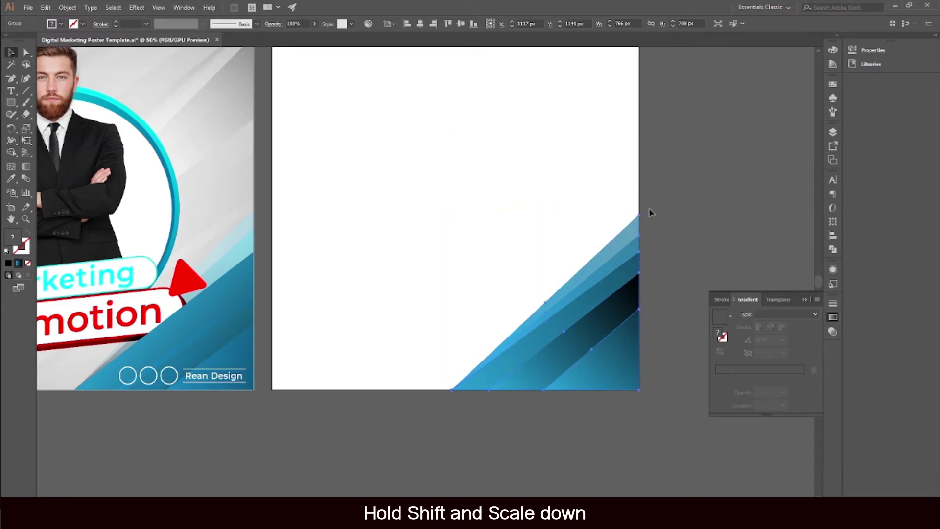
left_click(712, 189)
left_click(603, 373)
left_click(27, 52)
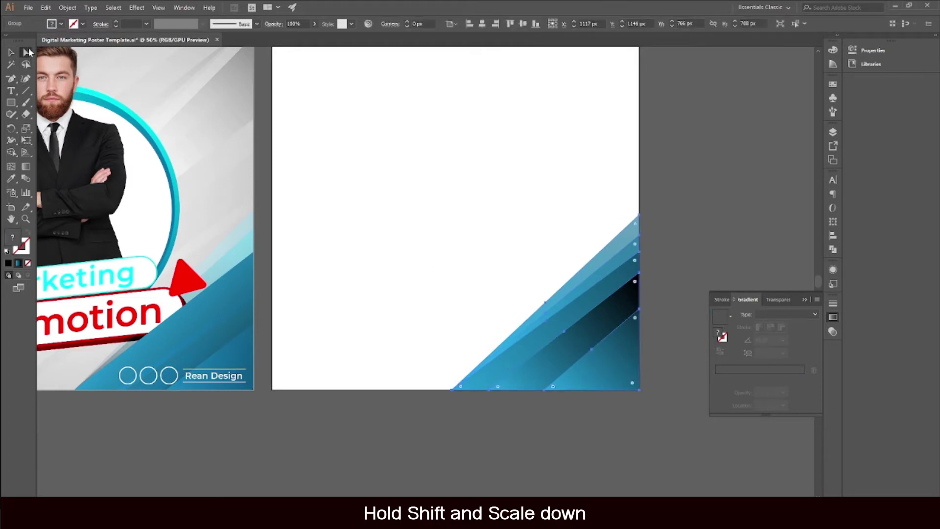
left_click(542, 391)
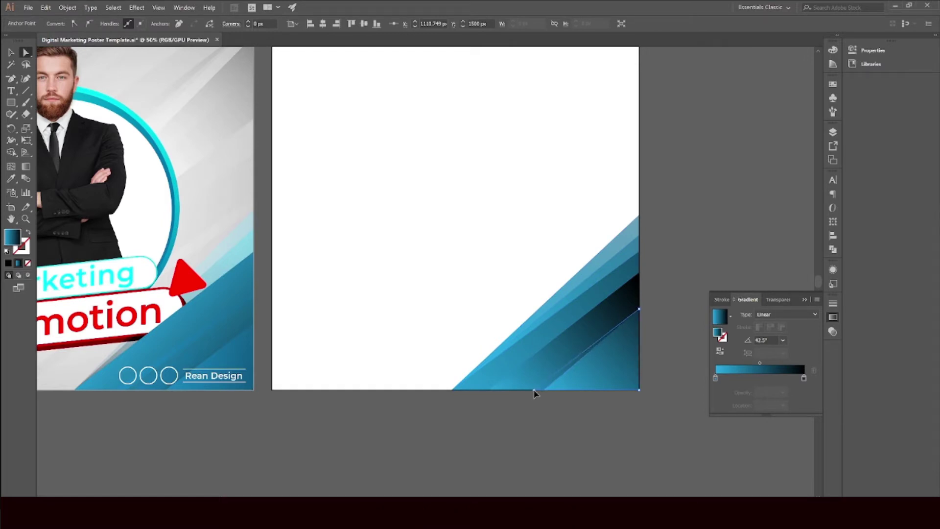
left_click(486, 391)
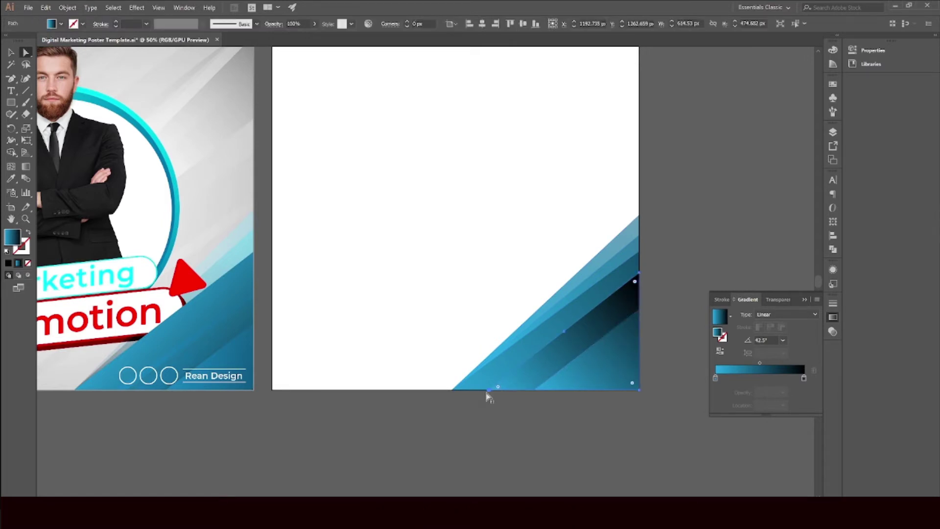
left_click(485, 391)
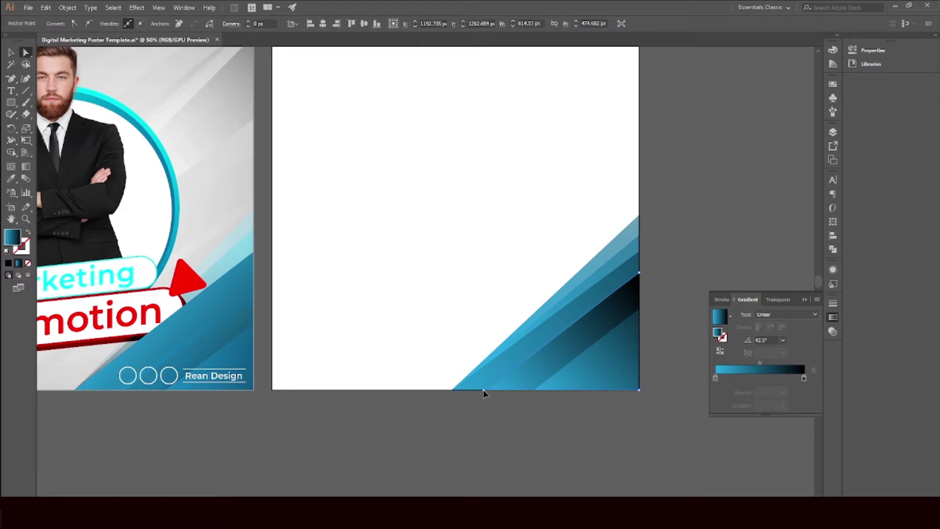
left_click(509, 431)
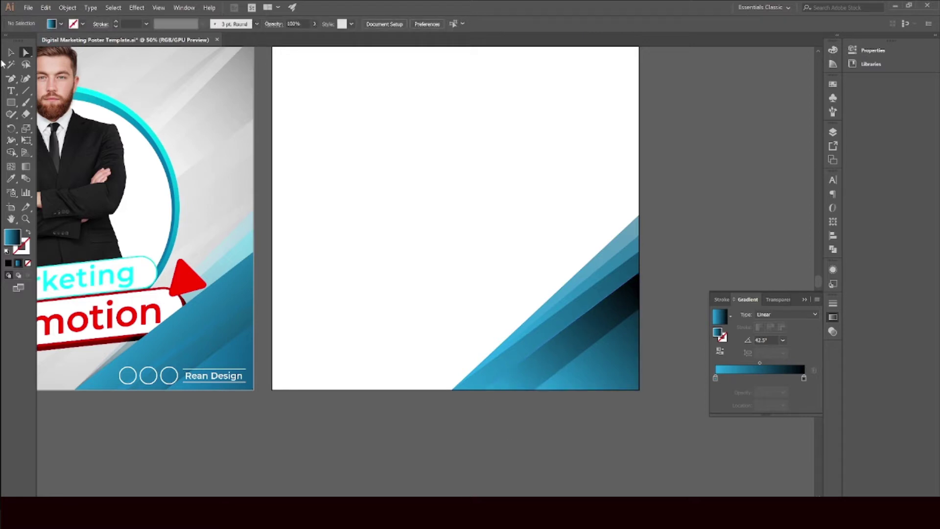
left_click(7, 56)
Create a 1500 × 1500 px rectangle and move it over the new poster's artboard
scroll(623, 207, "down", 2)
scroll(591, 210, "up", 1)
scroll(615, 206, "up", 2)
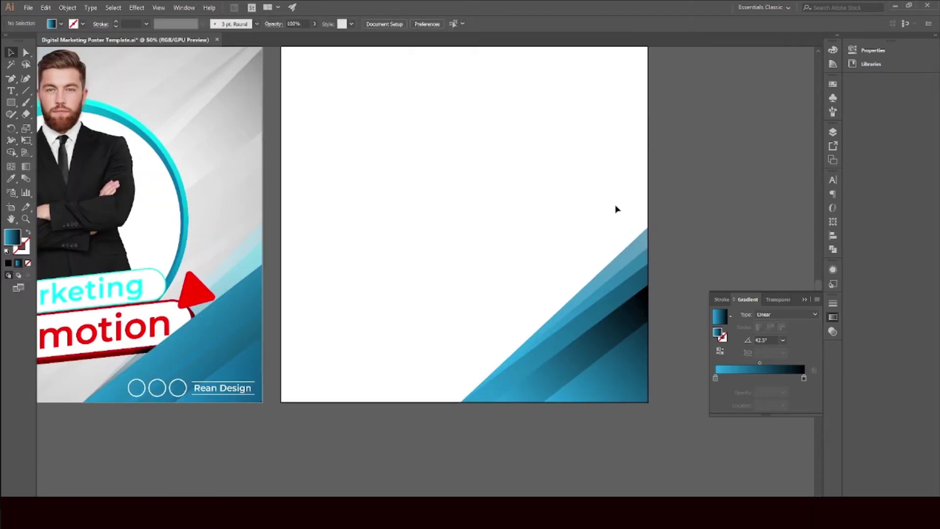
scroll(583, 210, "up", 2)
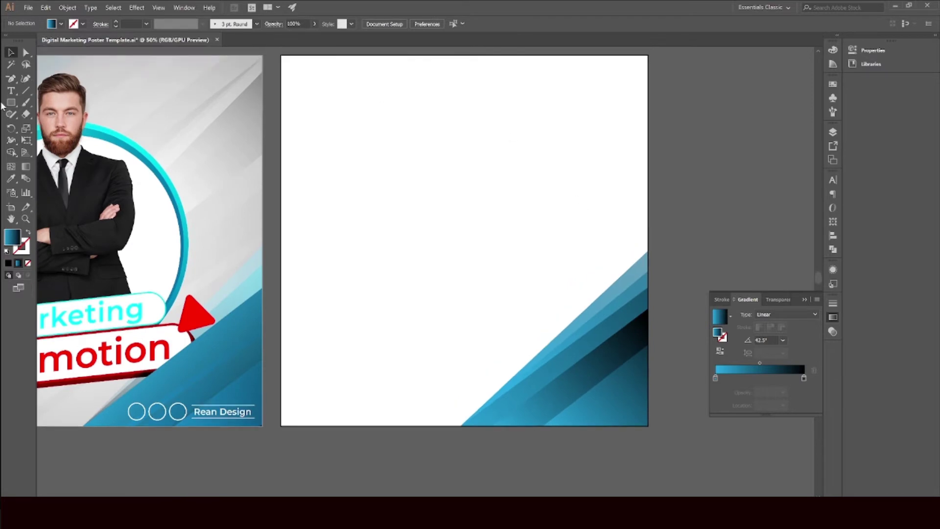
left_click(10, 102)
left_click(418, 163)
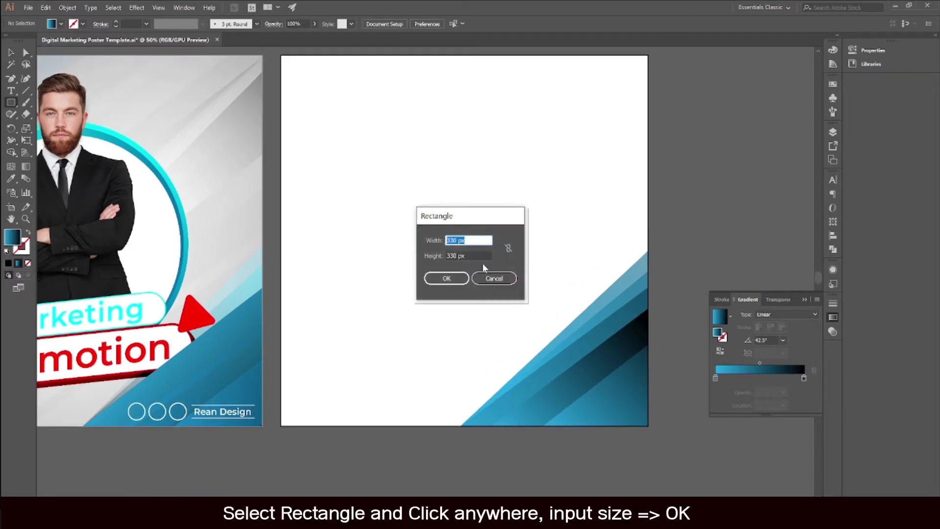
type("1500")
key("Tab")
type("1")
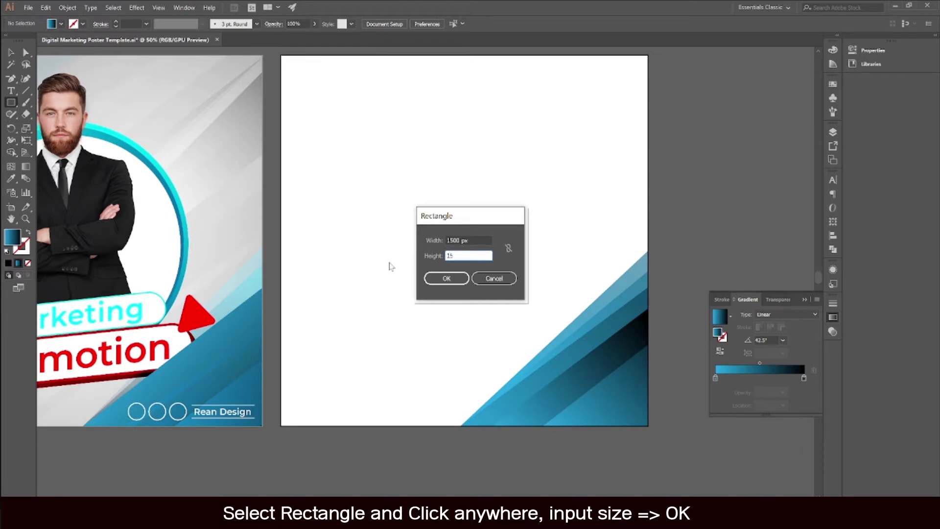
type("500")
left_click(446, 278)
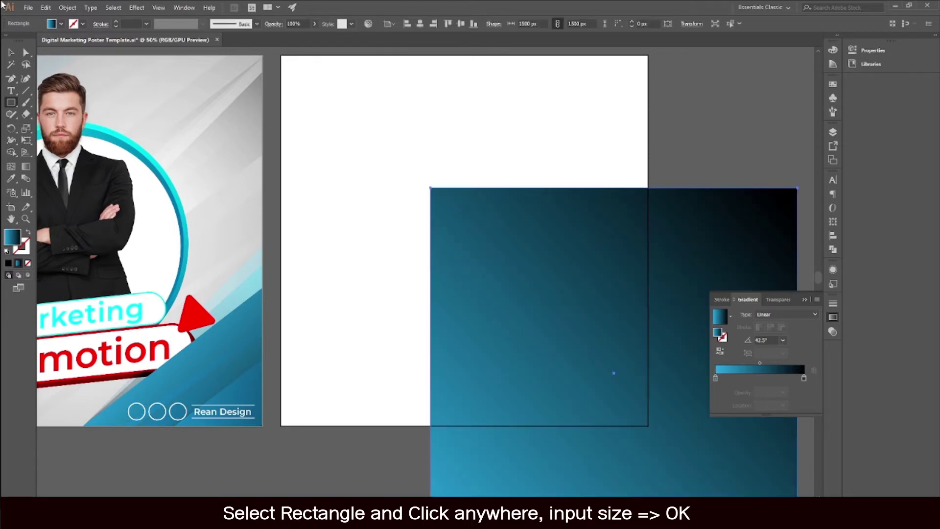
left_click(11, 52)
left_click_drag(545, 206, 390, 89)
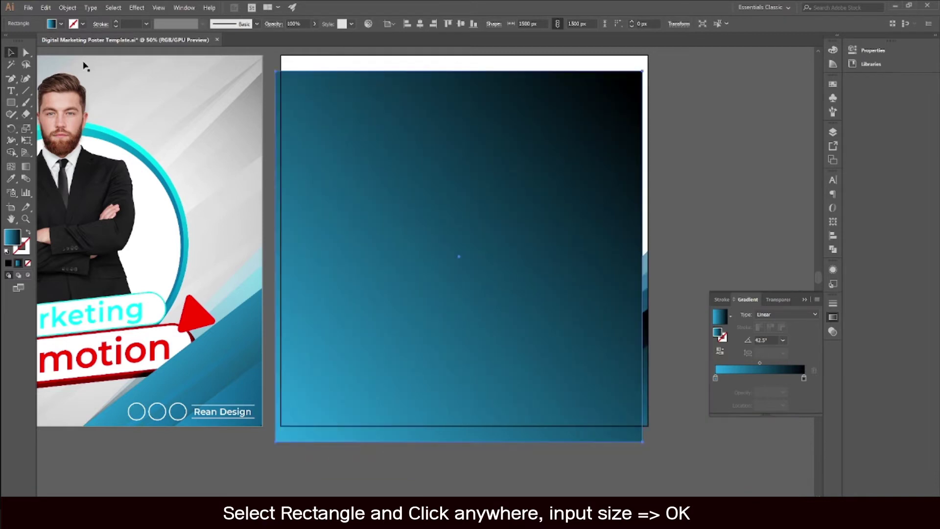
Fill the rectangle with the white-to-black gradient and set the gradient type to Radial
left_click(54, 29)
left_click(7, 62)
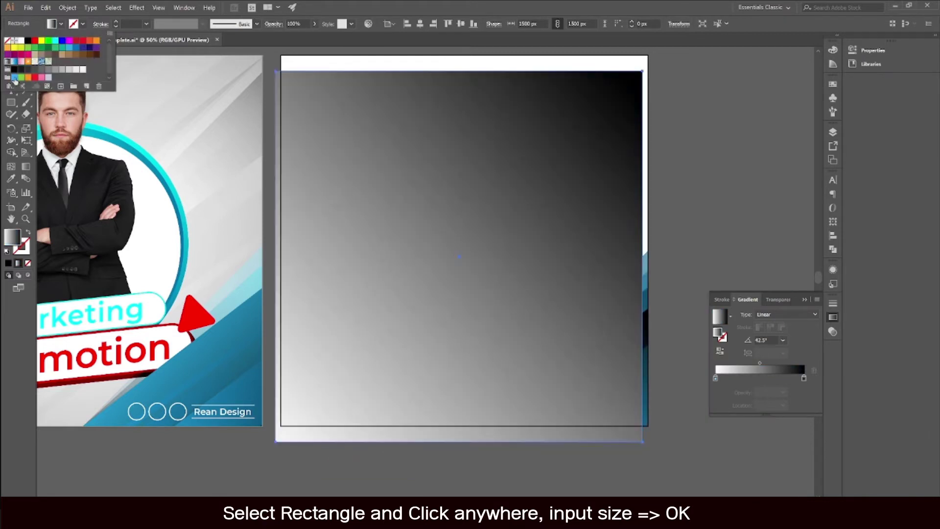
left_click(785, 314)
left_click(777, 332)
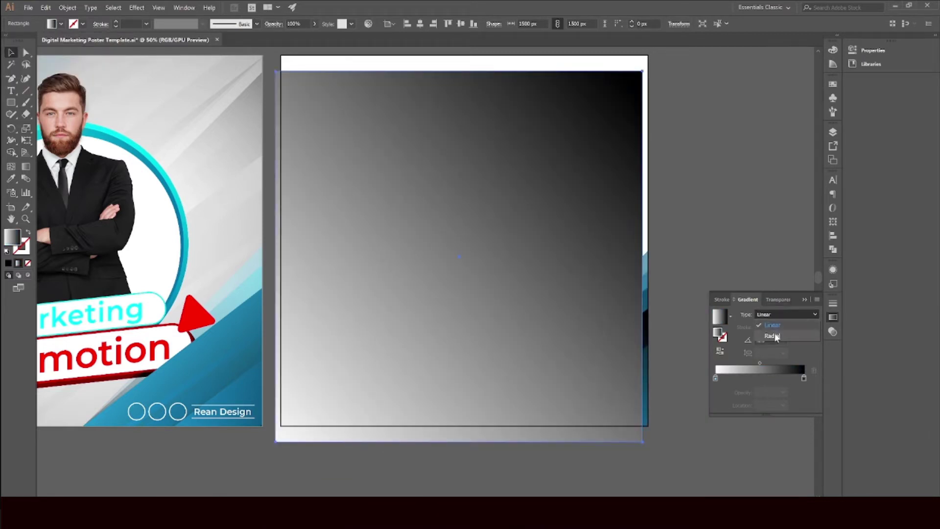
Extend the rectangle's radial gradient far beyond its right edge with the Gradient tool to leave soft grey corners
scroll(553, 234, "down", 2)
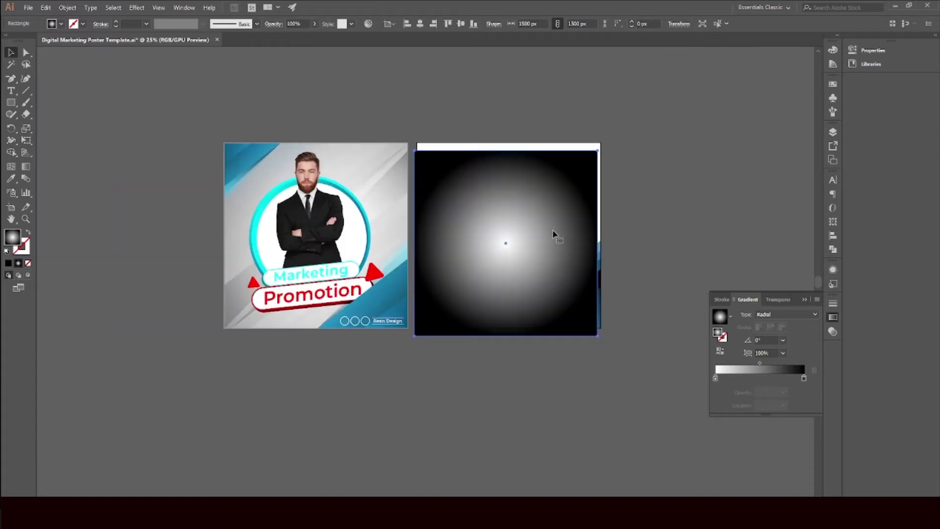
scroll(551, 243, "up", 1)
key("g")
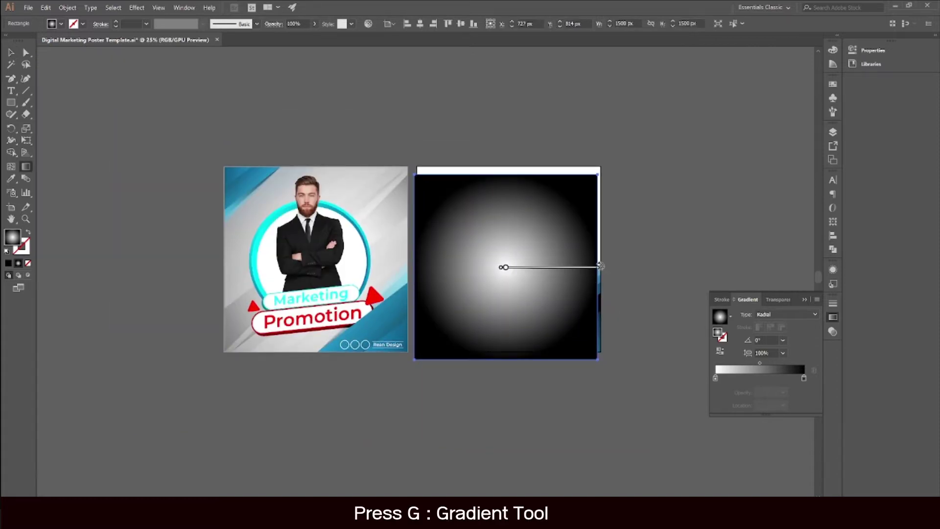
left_click_drag(602, 268, 770, 268)
key("v")
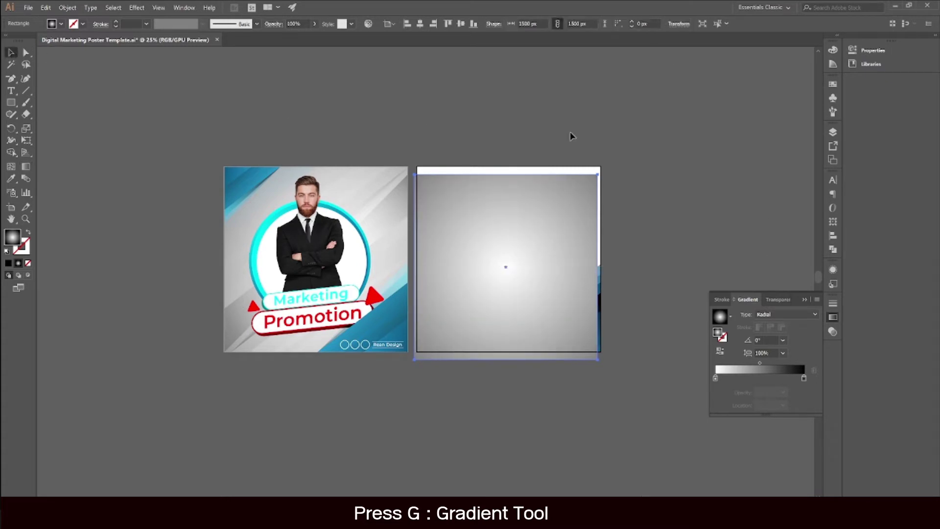
Align the grey gradient rectangle exactly with the edges of the artboard
left_click(570, 137)
scroll(524, 178, "up", 1)
left_click(521, 210)
scroll(618, 180, "up", 4)
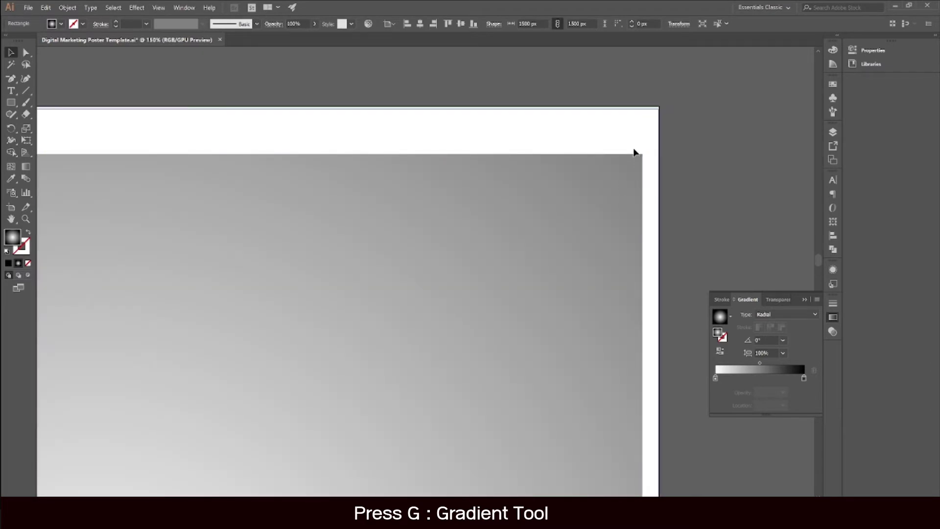
left_click_drag(635, 152, 659, 107)
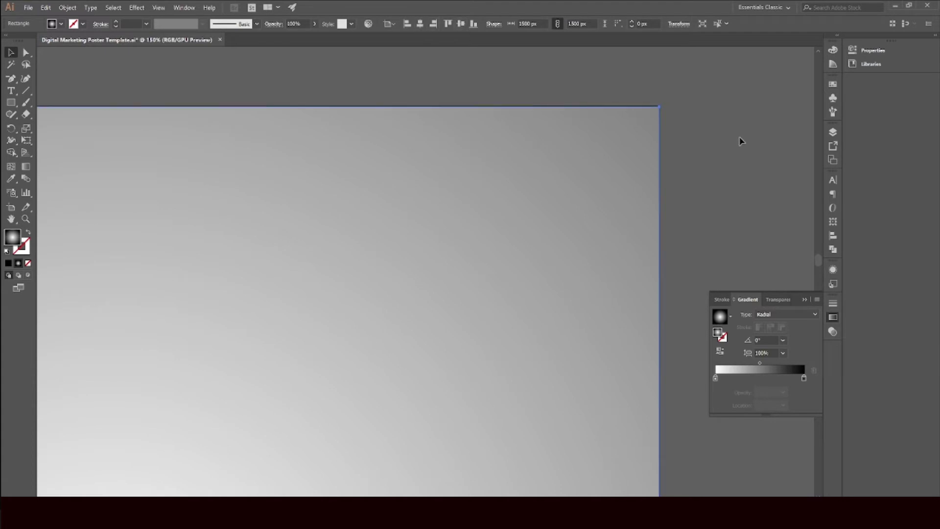
Send the grey gradient rectangle to the back, behind the blue triangle group, and deselect it
scroll(695, 160, "down", 4)
right_click(626, 179)
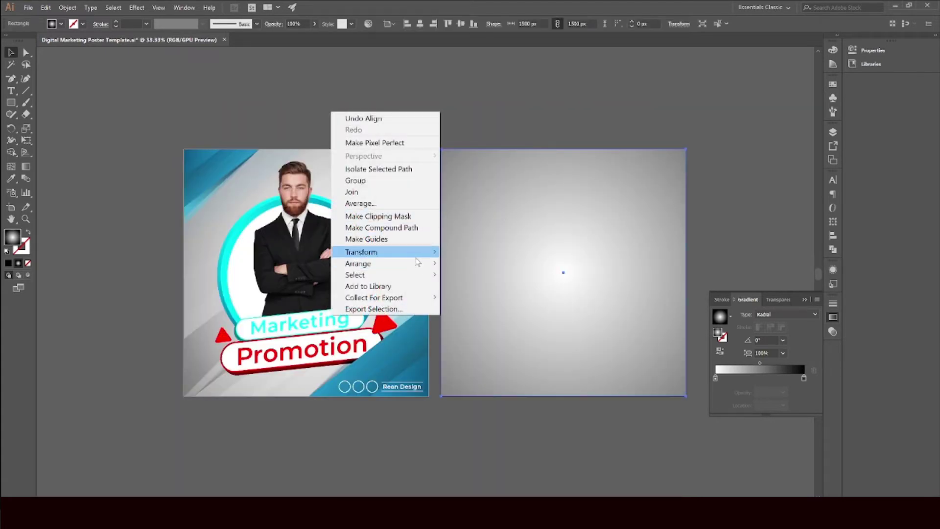
mouse_move(416, 263)
left_click(504, 297)
scroll(729, 263, "up", 1)
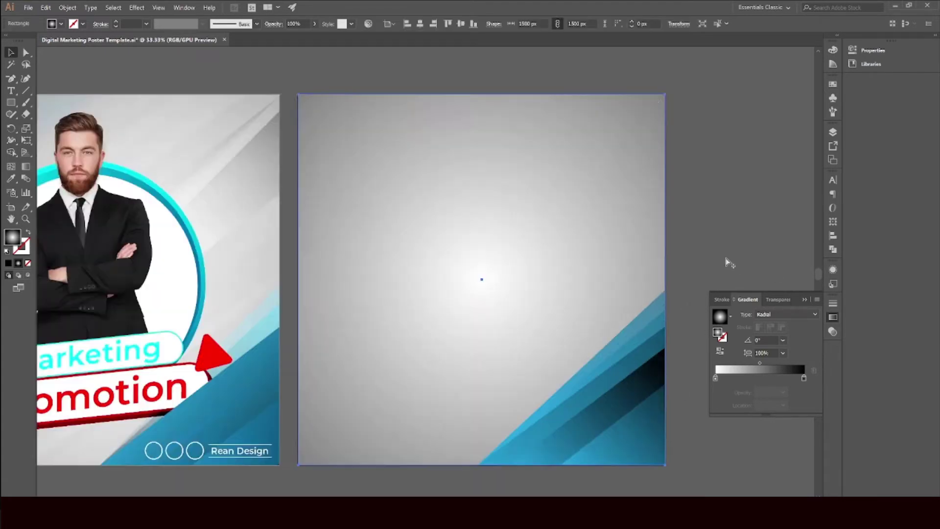
scroll(729, 263, "up", 1)
scroll(729, 251, "down", 1)
scroll(723, 245, "down", 1)
left_click(713, 235)
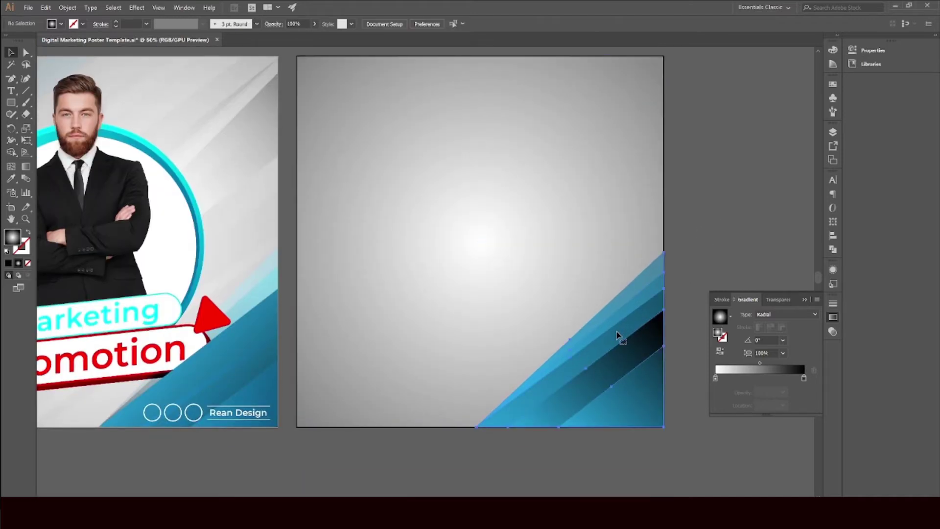
Copy the blue triangle group and paste the duplicate in place
left_click(617, 334)
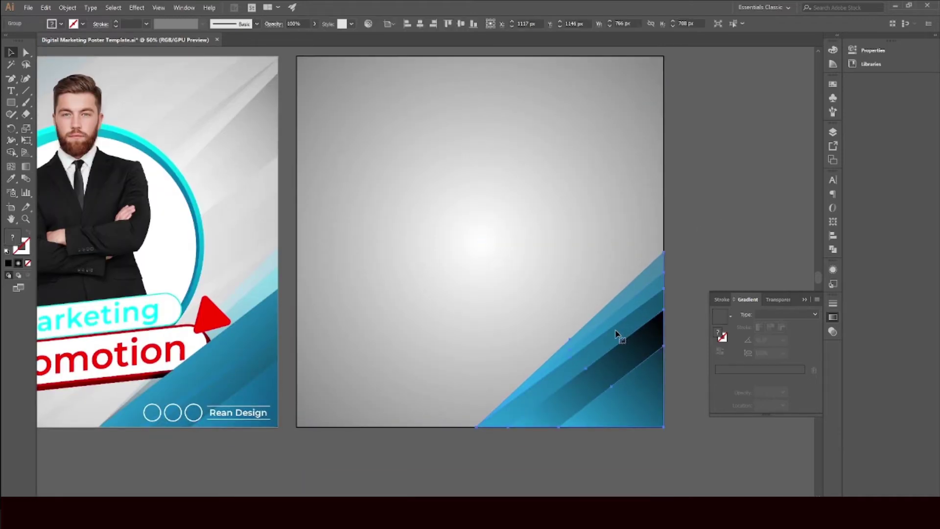
left_click(46, 8)
left_click(58, 55)
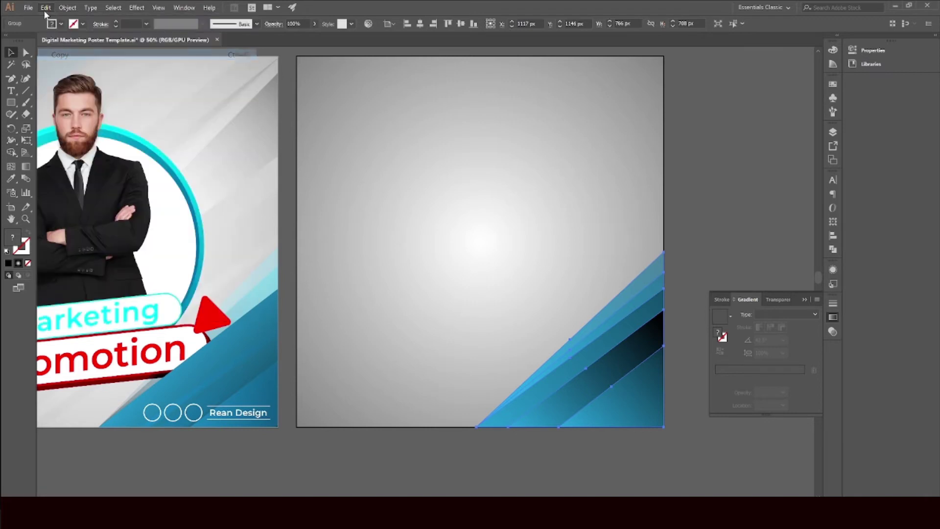
left_click(46, 7)
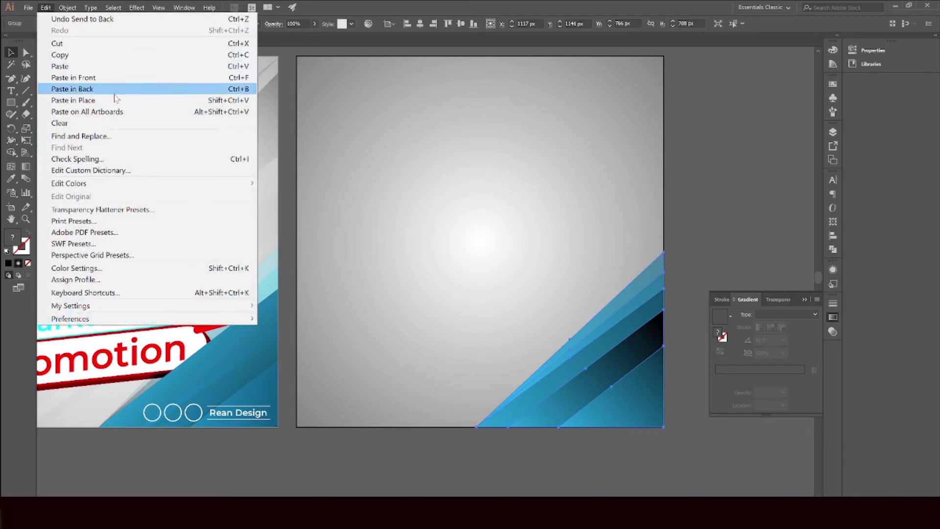
left_click(116, 99)
Scale the pasted triangle group up from the bottom-right corner to about 1456.6 × 1346.3 px with Free Transform
scroll(530, 282, "down", 1)
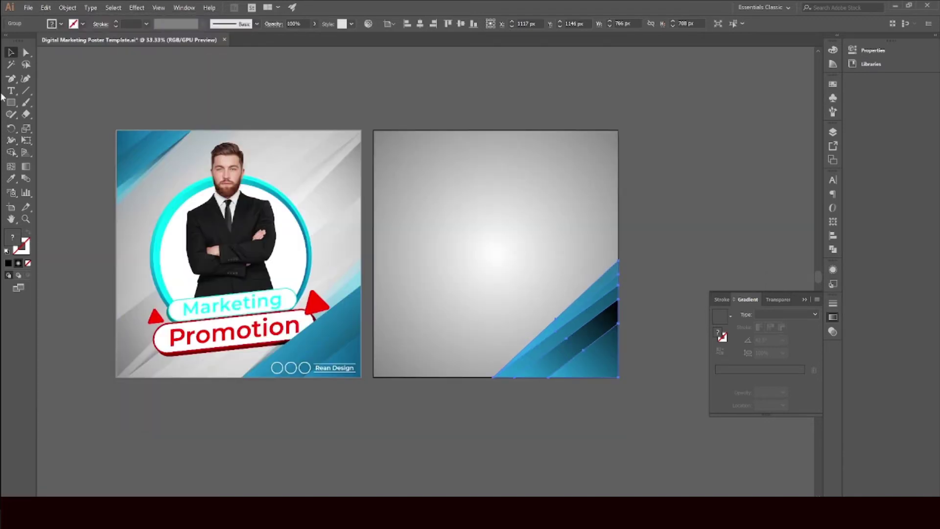
left_click(27, 140)
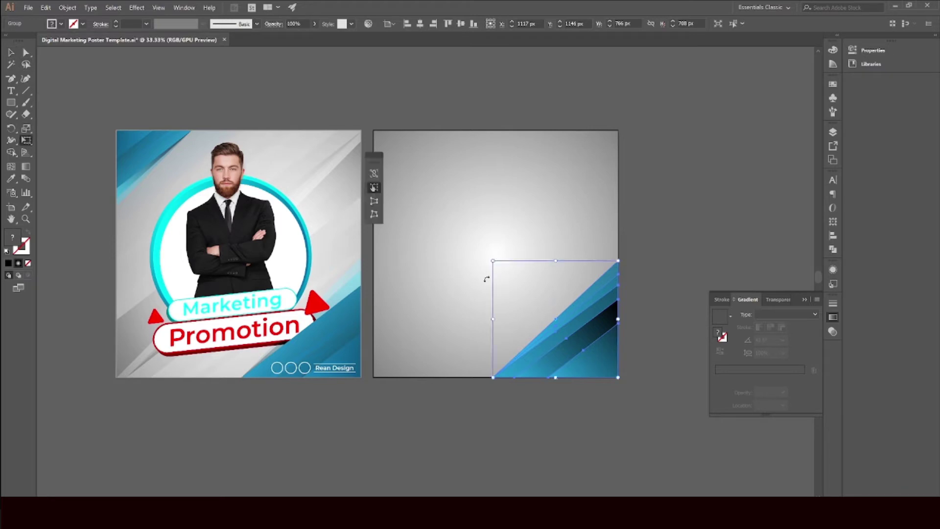
left_click_drag(493, 262, 380, 155)
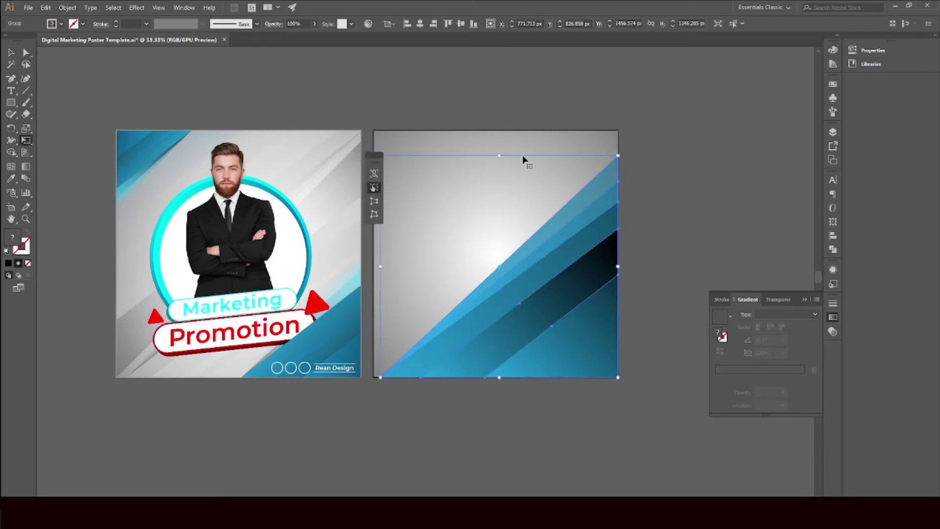
left_click(10, 52)
left_click(696, 98)
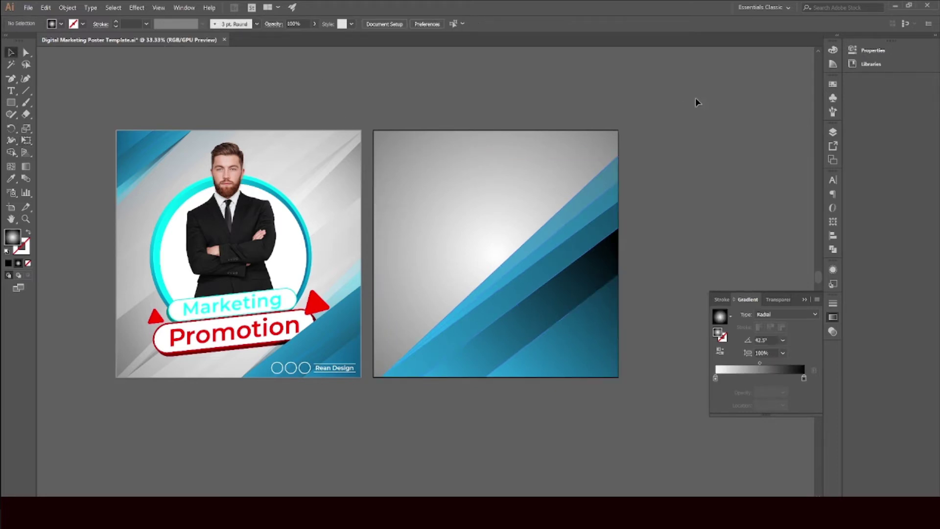
Select the enlarged triangle group together with the grey background and send both to the back
left_click(586, 180)
right_click(563, 179)
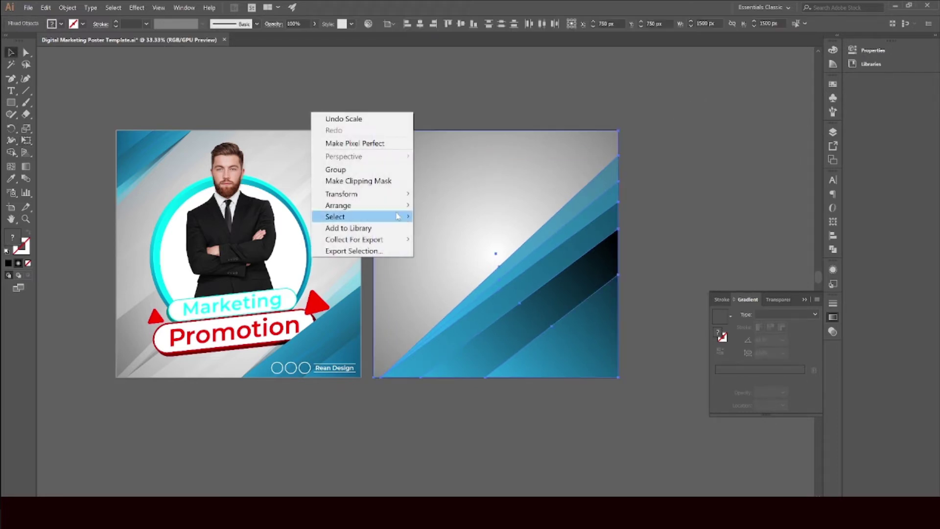
mouse_move(396, 212)
left_click(460, 240)
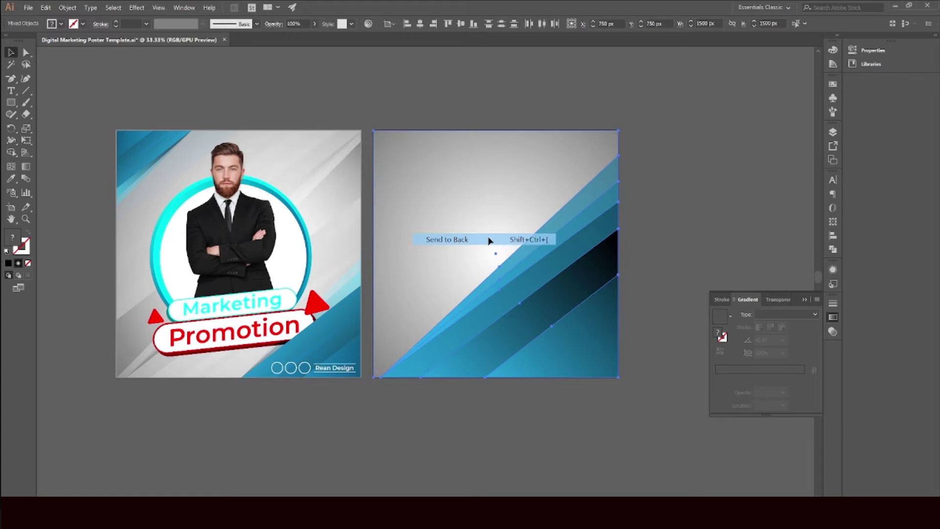
left_click(713, 235)
Inside the enlarged triangle group, select the three lower shapes and set their gradient's start colour to light grey R=230 G=230 B=230
left_click(562, 276)
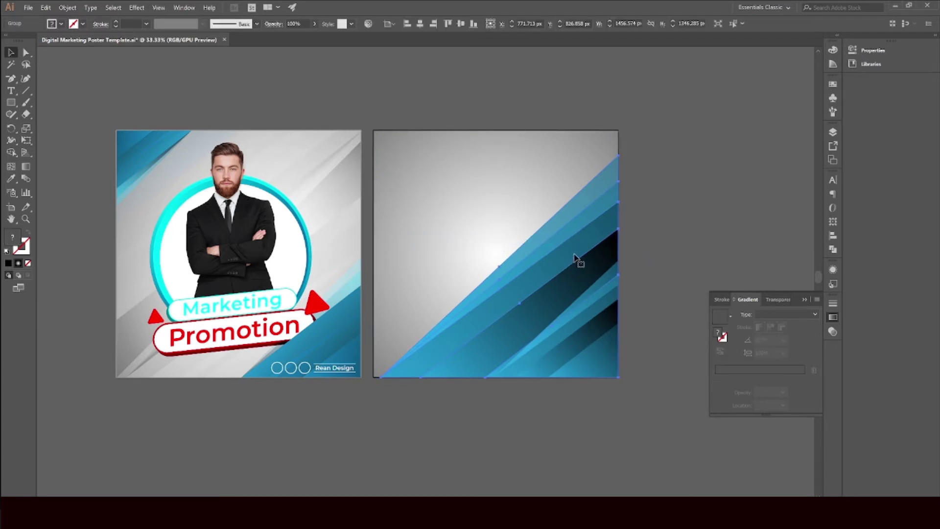
double_click(578, 259)
left_click_drag(518, 161, 611, 342)
left_click(575, 338)
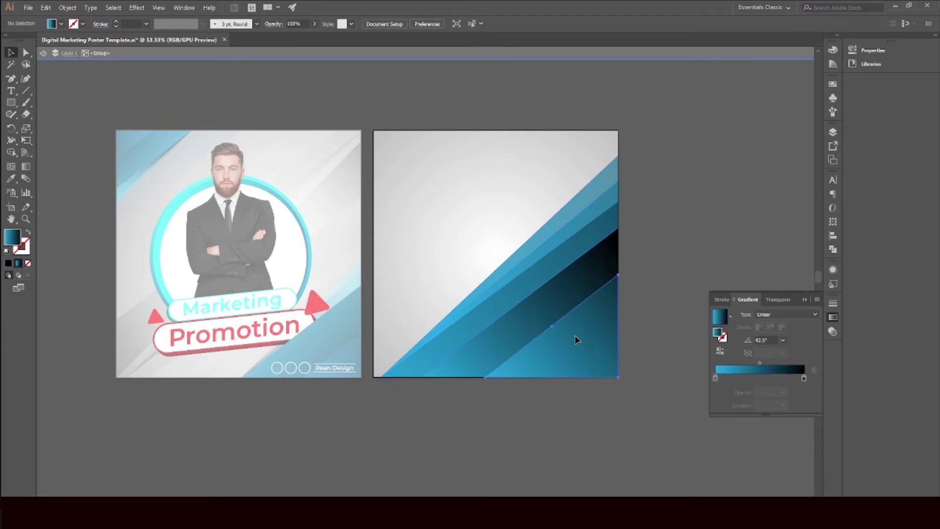
left_click(553, 279, "shift")
left_click(552, 264, "shift")
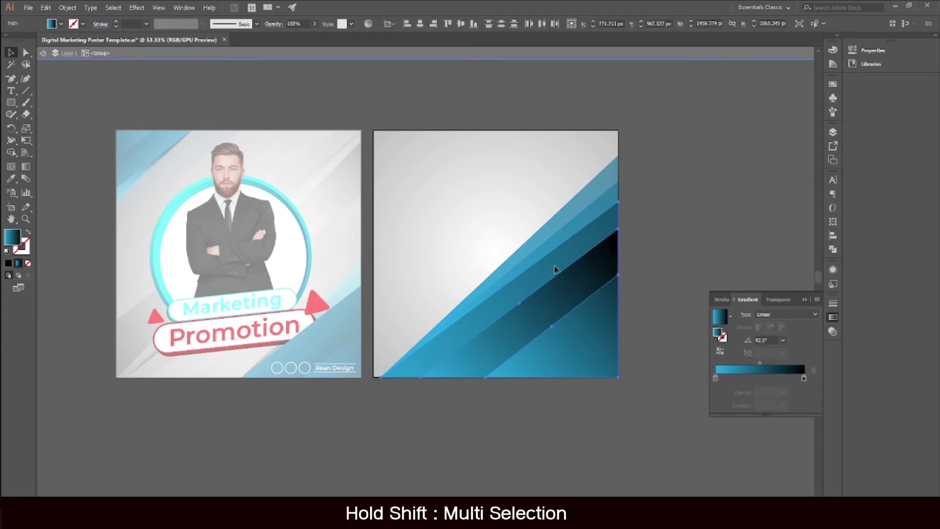
double_click(715, 378)
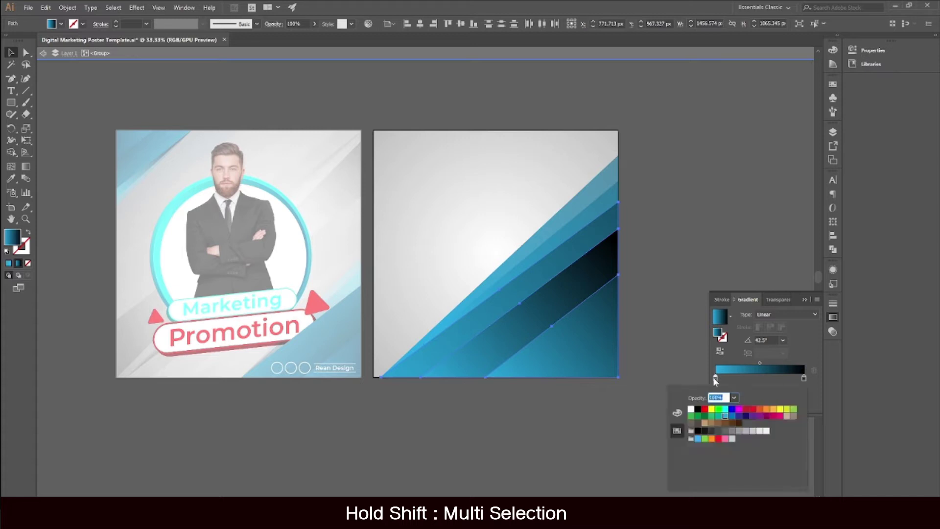
left_click(760, 430)
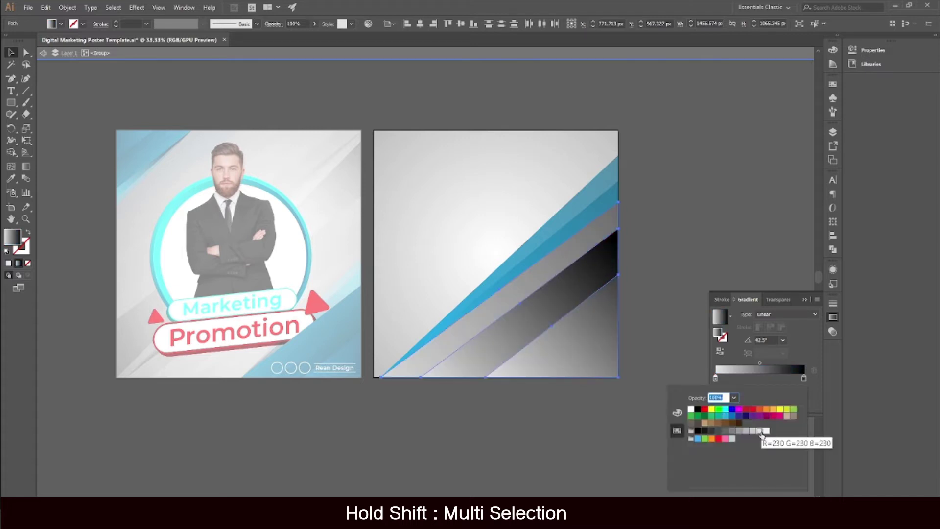
left_click(746, 431)
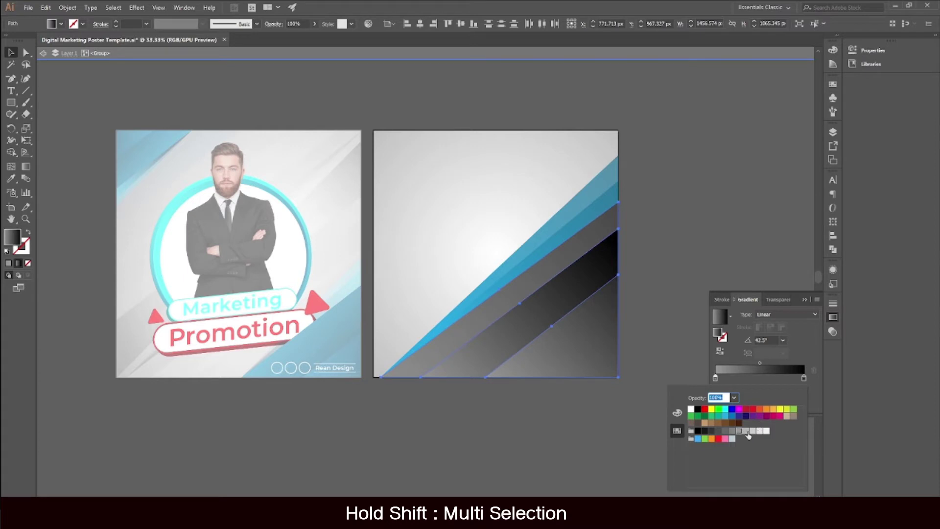
left_click(760, 431)
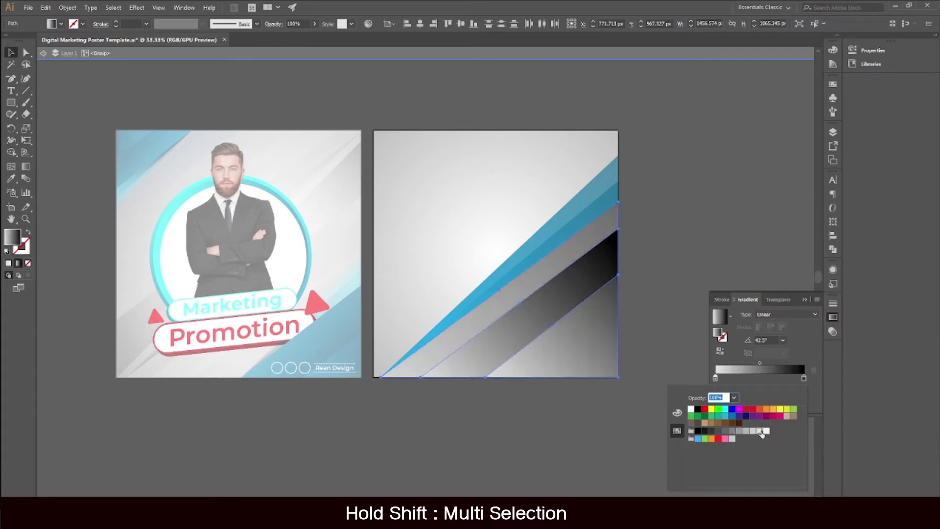
Set the end colour of the three shapes' gradient to the grey swatch one shade darker than R=153 G=153 B=153
double_click(804, 378)
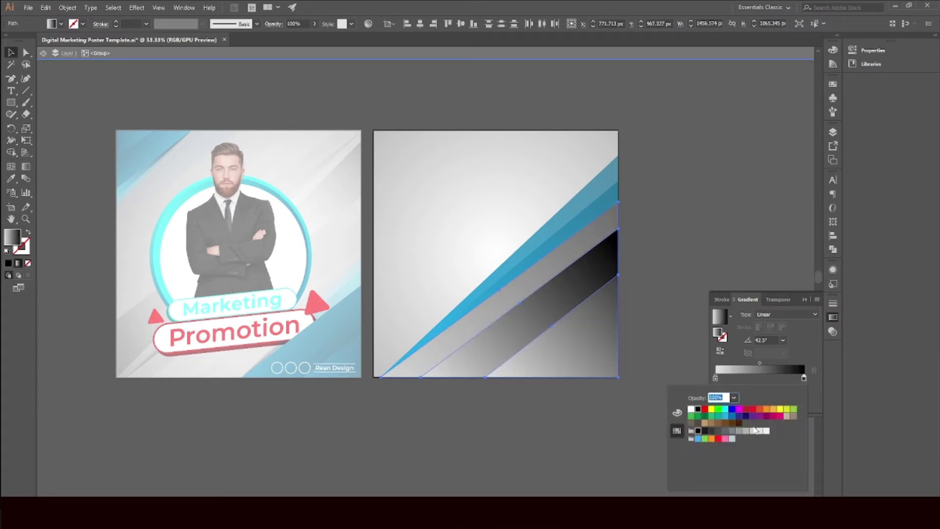
left_click(755, 430)
left_click(741, 431)
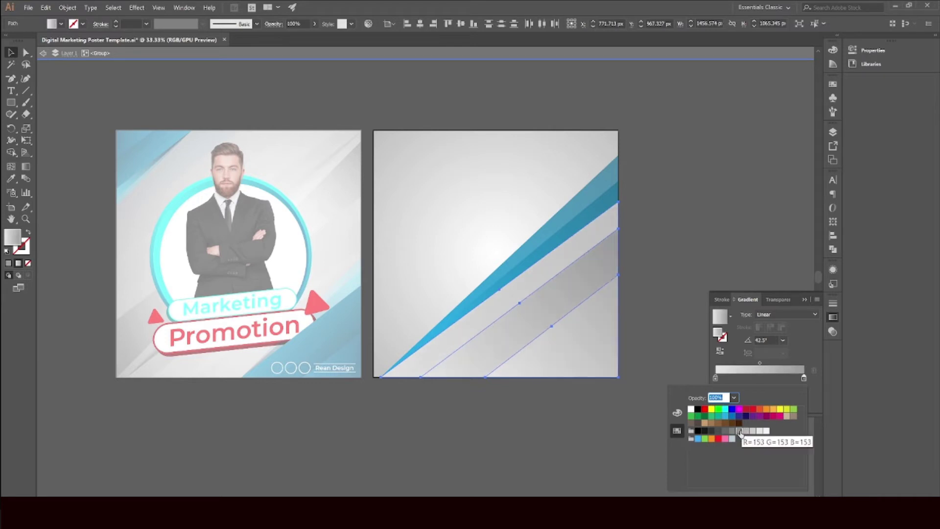
left_click(733, 431)
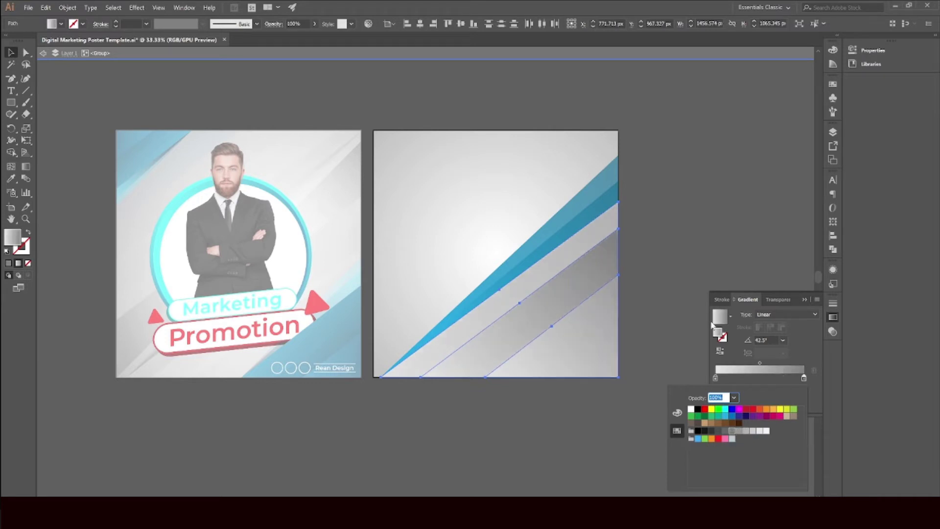
Change the start colour of the two remaining blue shapes' gradient to light grey, then leave group isolation and deselect
left_click(593, 209)
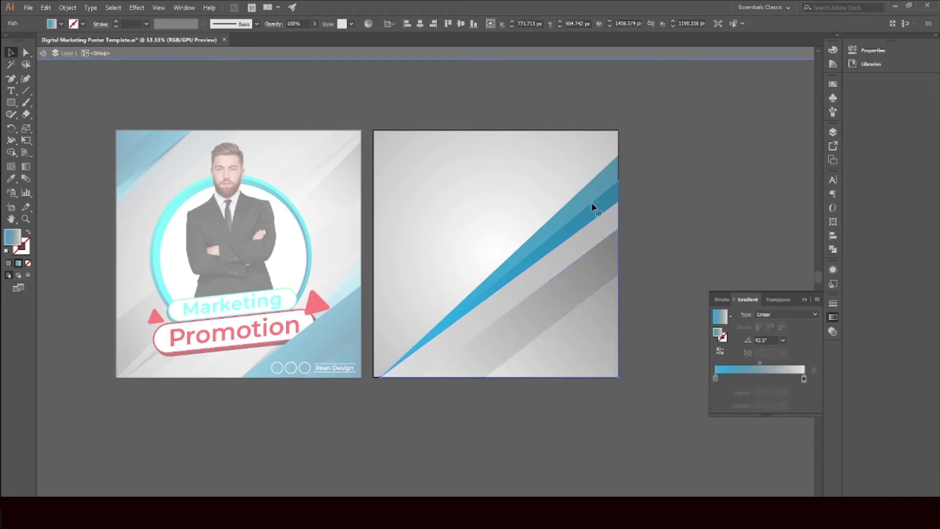
double_click(715, 378)
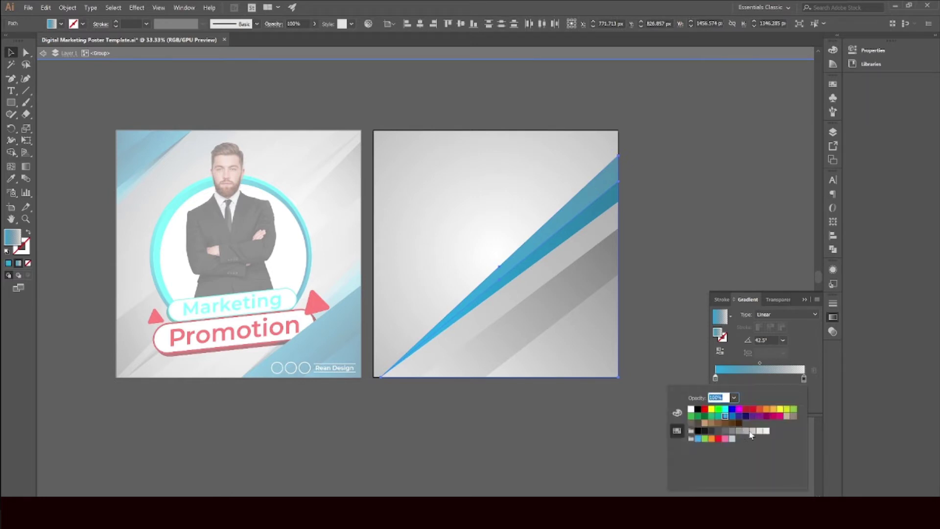
left_click(745, 431)
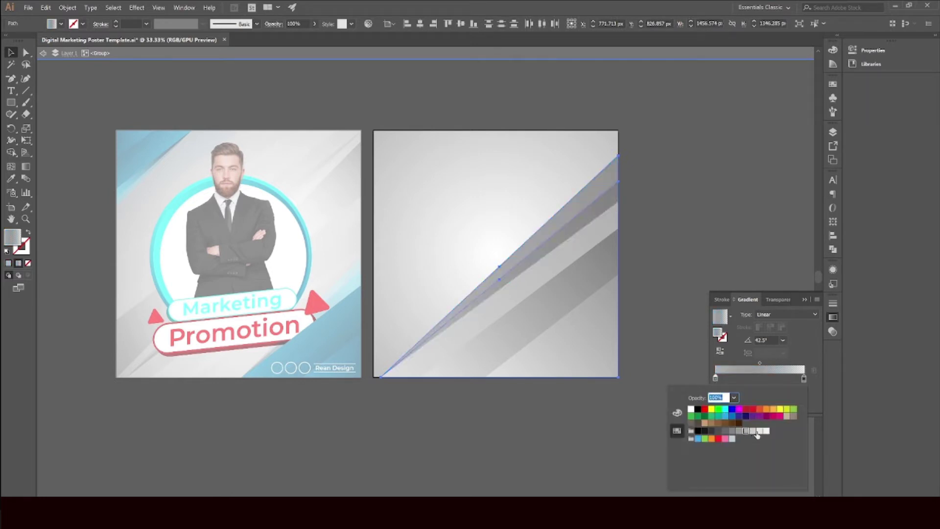
left_click(758, 431)
double_click(705, 217)
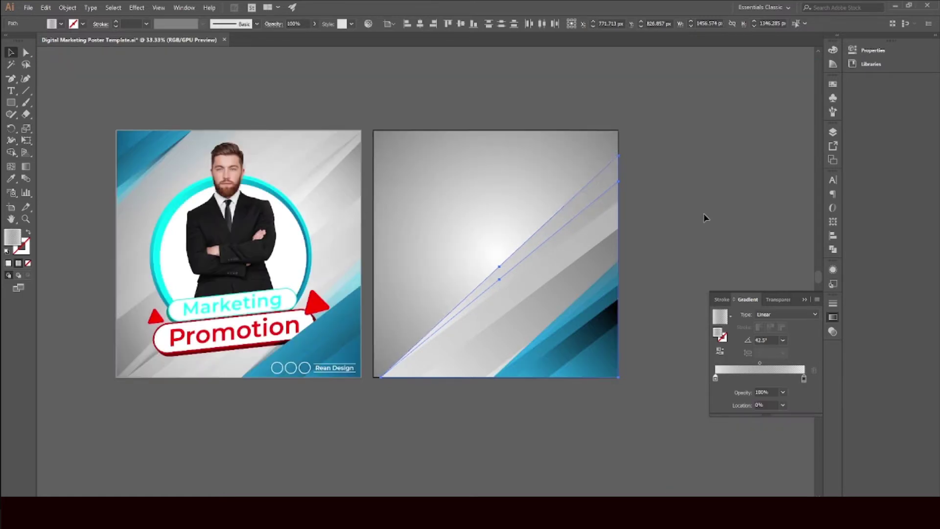
left_click(718, 221)
Try the Lighten blending mode on the enlarged grey triangle group
left_click(569, 225)
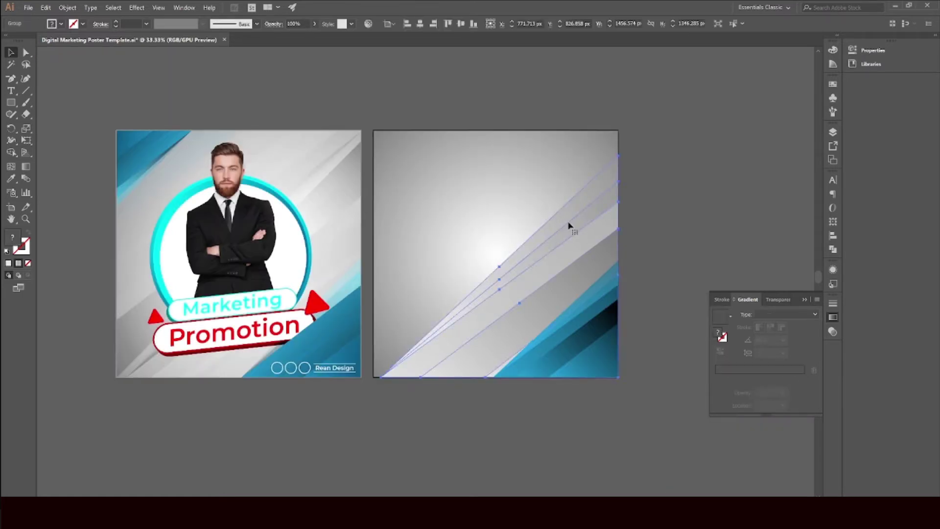
left_click(832, 331)
left_click(732, 314)
left_click(733, 349)
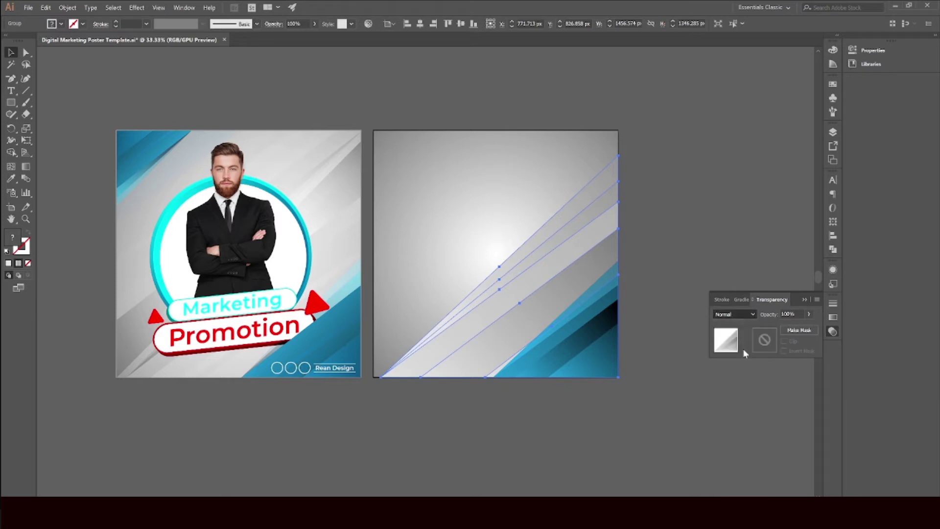
left_click(737, 317)
left_click(740, 378)
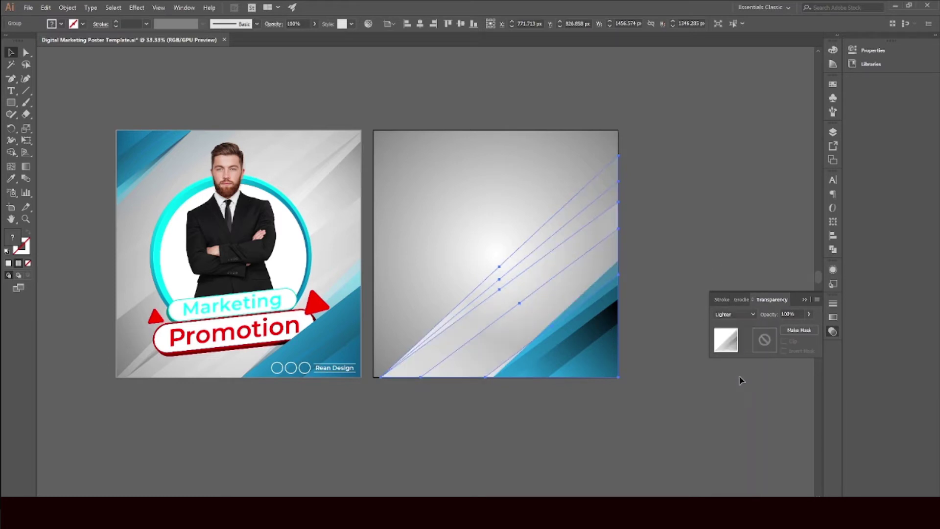
Set the enlarged grey triangle group's blending mode to Overlay and deselect it
left_click(715, 212)
left_click(590, 237)
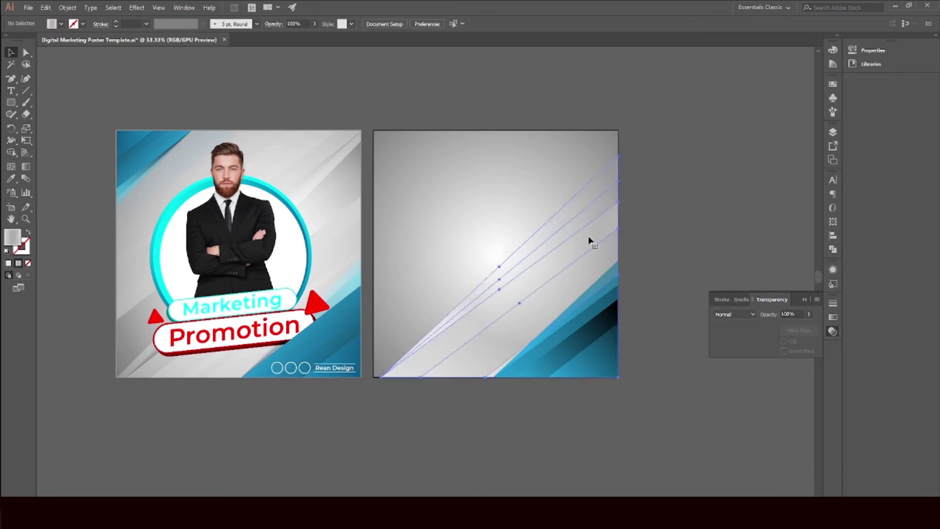
left_click(741, 316)
left_click(750, 411)
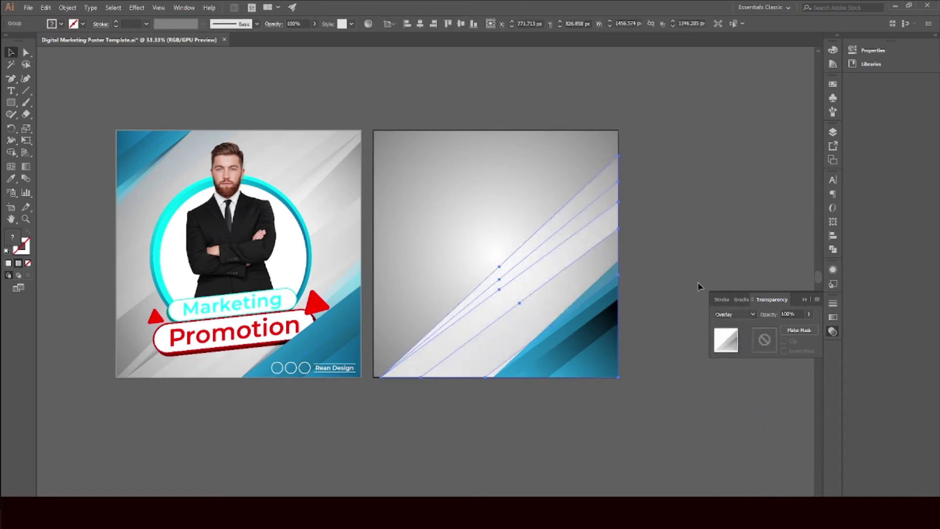
left_click(675, 286)
left_click(552, 270)
left_click(672, 221)
Duplicate the blue and grey triangle groups together up and to the left, and rotate the copy 180° with Free Transform
left_click(588, 337)
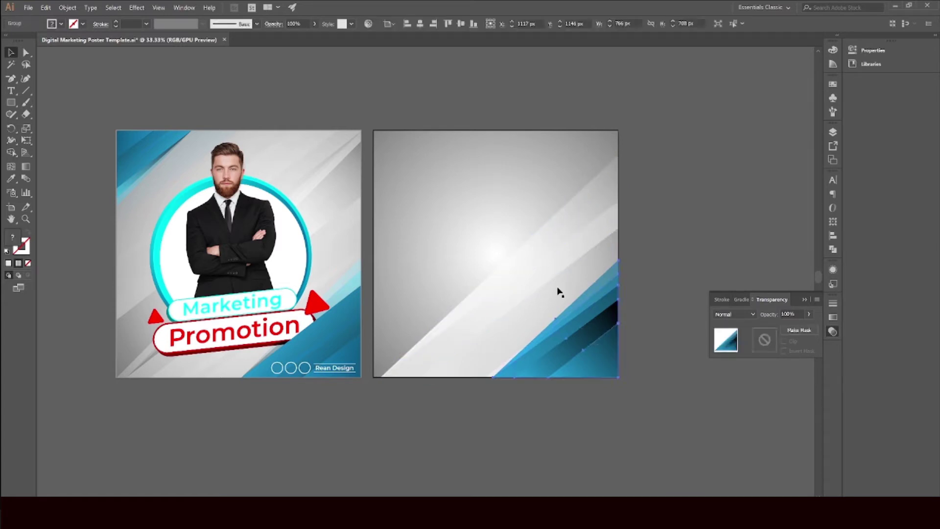
left_click(543, 249)
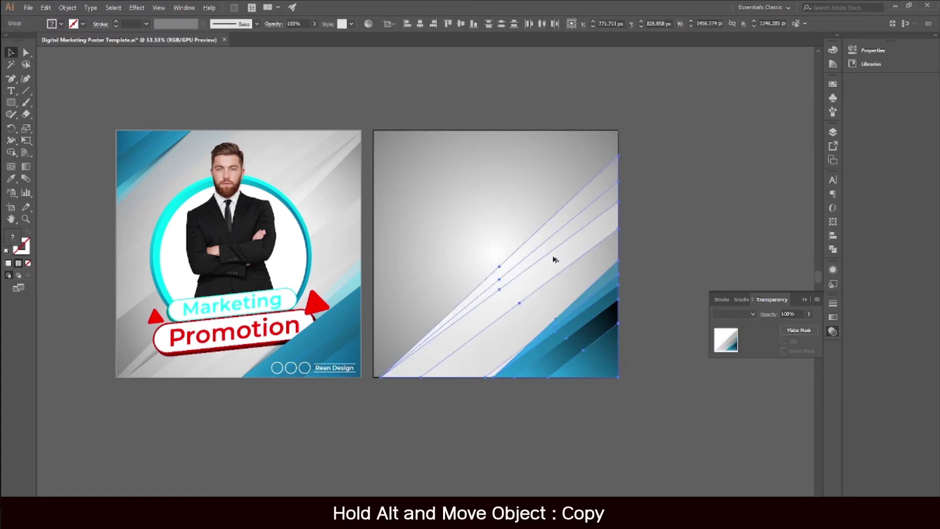
left_click_drag(555, 259, 523, 216)
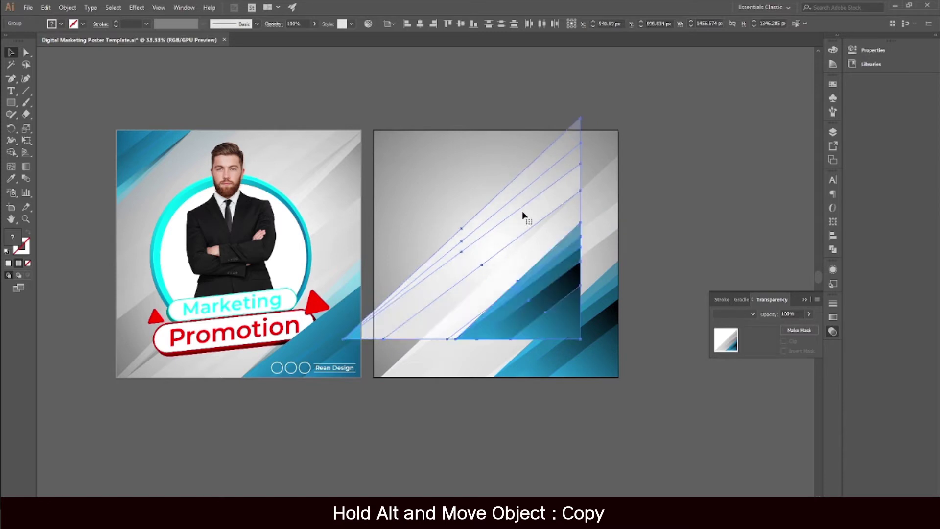
left_click(28, 141)
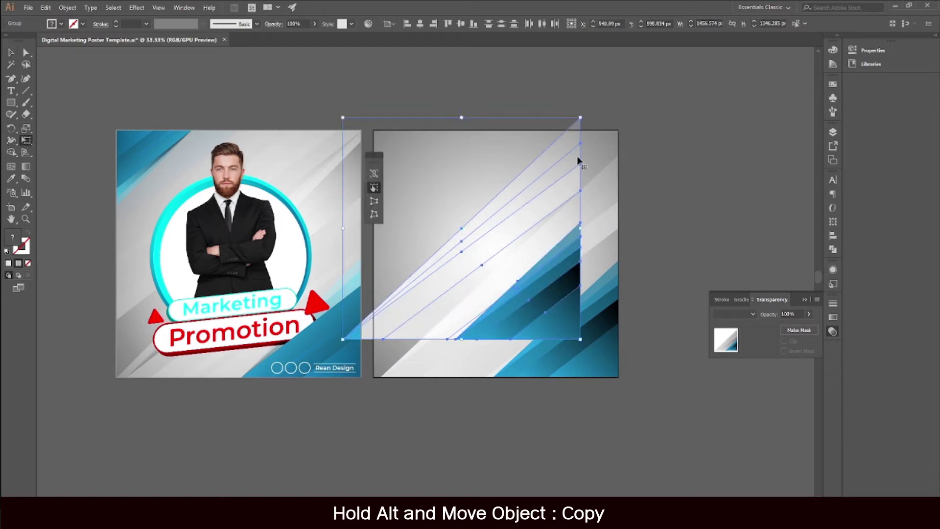
left_click_drag(590, 120, 389, 315)
key("v")
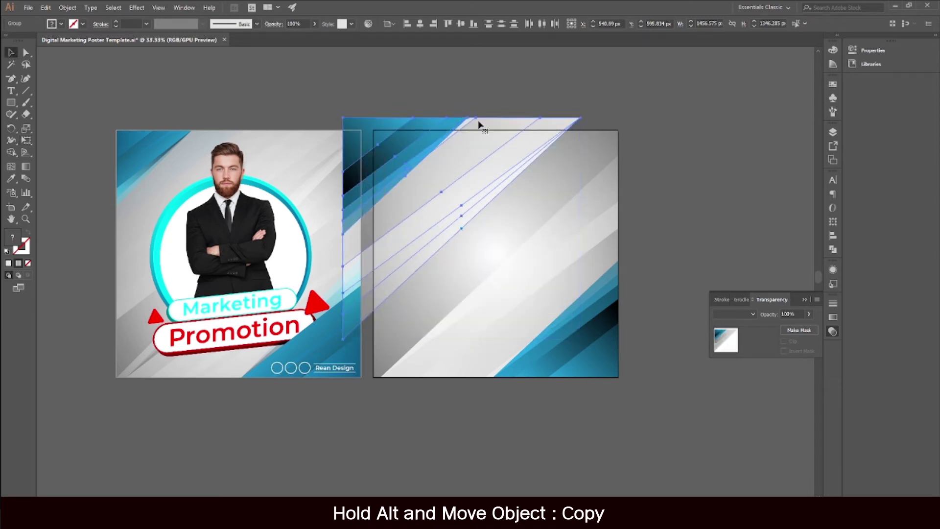
Move the rotated copy over the poster, align it to the artboard's left and top edges, and deselect it
left_click_drag(466, 116, 525, 171)
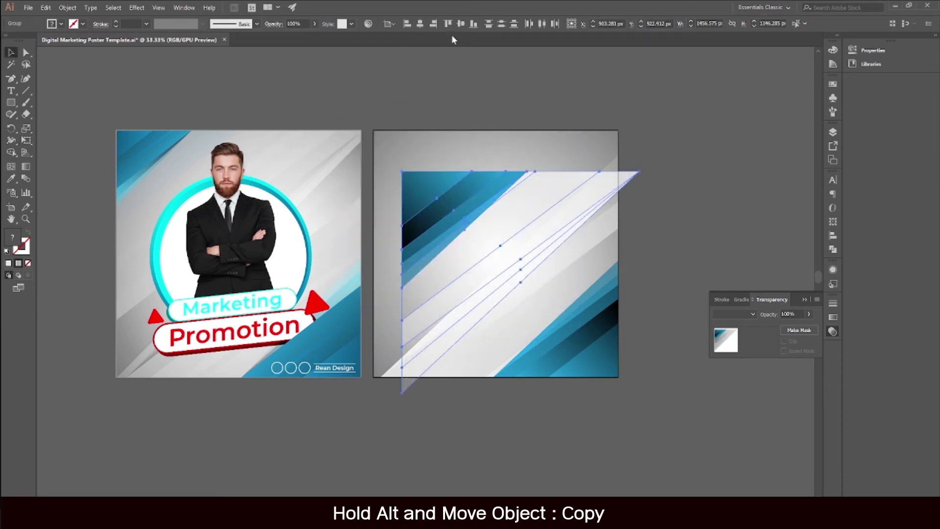
left_click(390, 24)
left_click(398, 54)
left_click(407, 23)
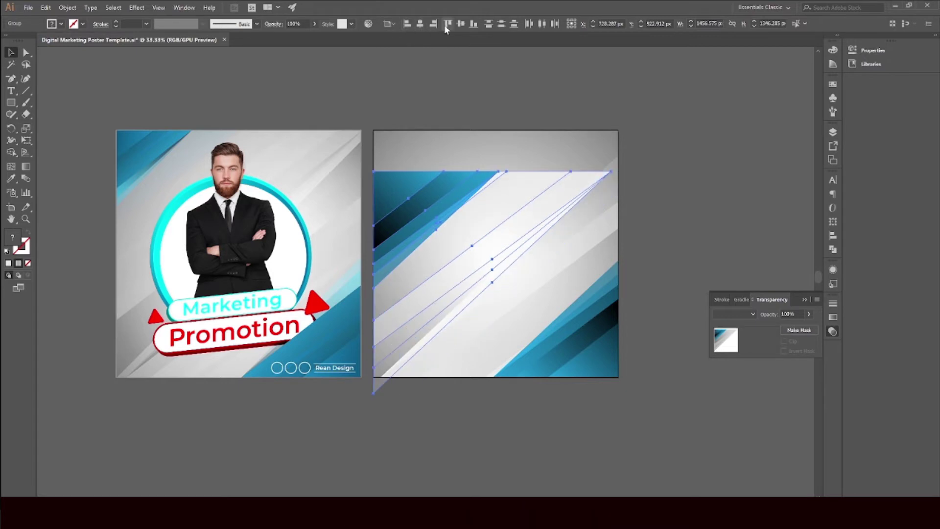
left_click(449, 24)
left_click(447, 100)
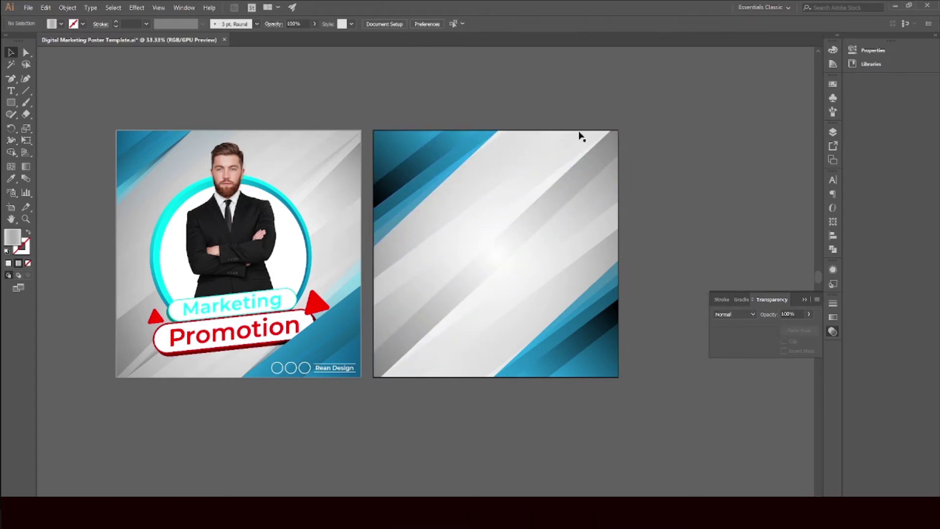
Select both grey Overlay triangle groups, reduce their opacity to 47%, and deselect them
scroll(580, 137, "down", 1)
left_click(575, 150)
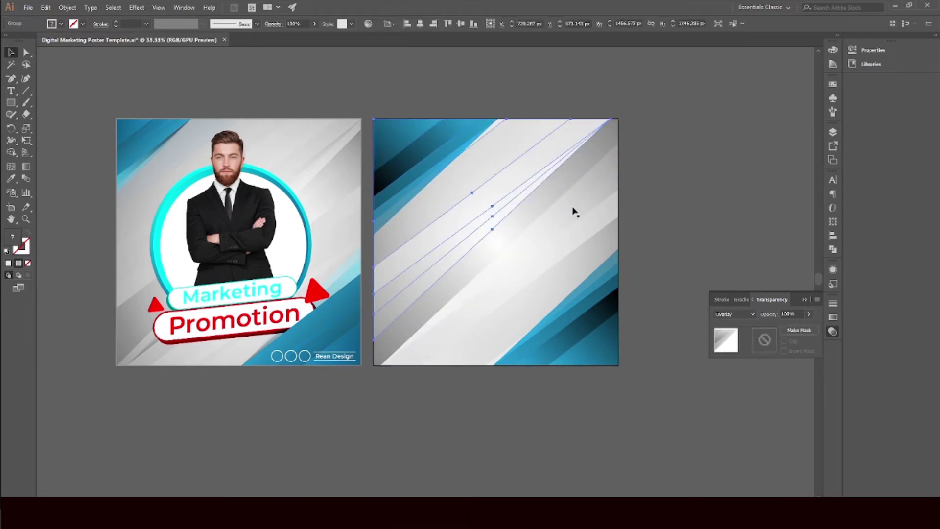
left_click(314, 23)
left_click(294, 36)
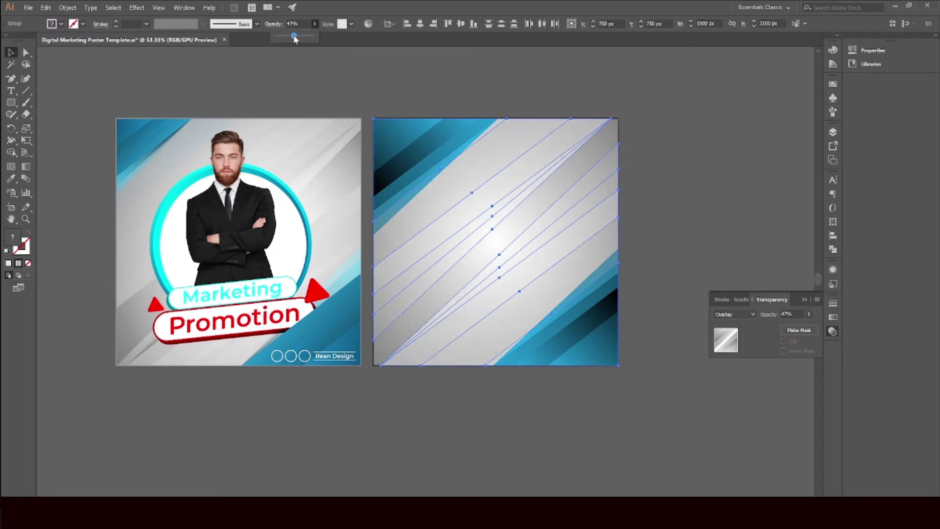
left_click(580, 107)
Shrink the poster's upper-left blue triangle group to about 501.5 × 463.5 px with Free Transform, keeping it in the corner
left_click(426, 147)
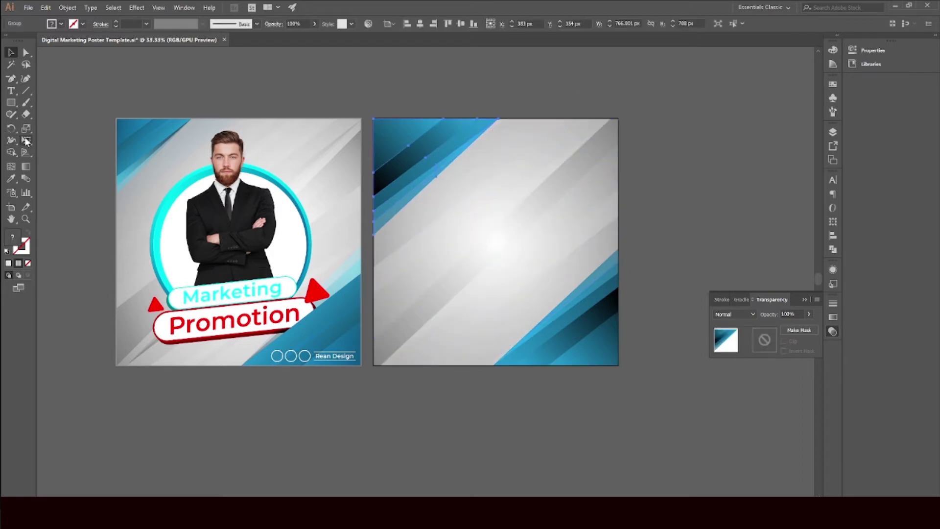
left_click(26, 141)
left_click_drag(497, 235, 452, 206)
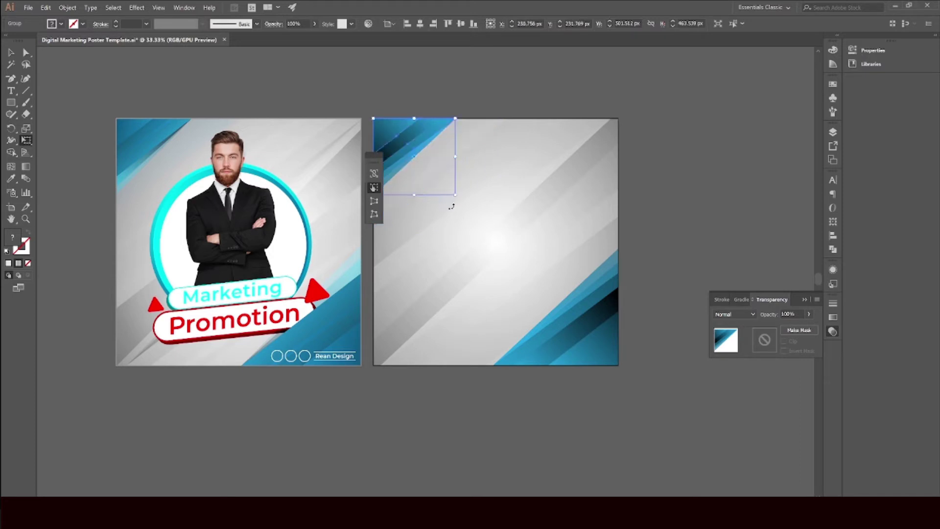
key("v")
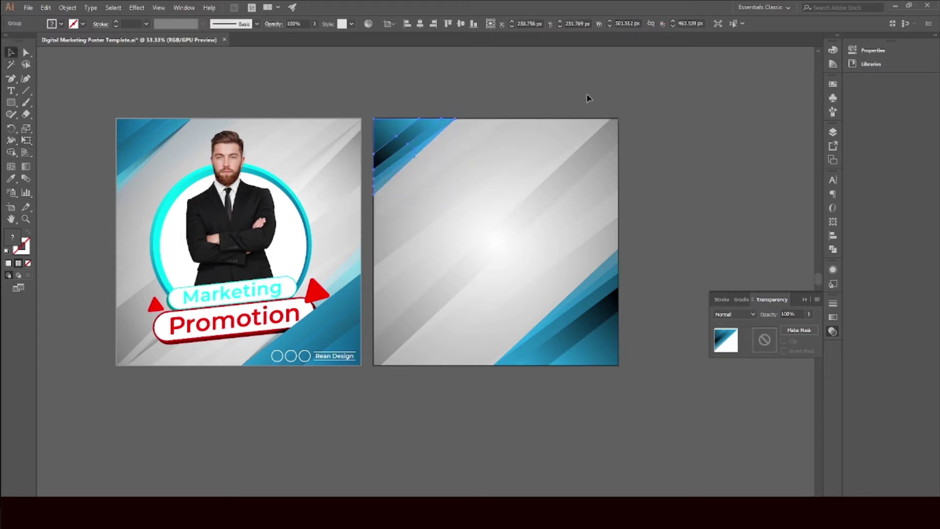
left_click(586, 94)
Draw a circle about 1116 px in diameter with the Ellipse tool and centre it horizontally on the artboard
scroll(501, 118, "up", 1)
scroll(505, 123, "down", 1)
scroll(479, 134, "down", 2)
scroll(432, 165, "up", 1)
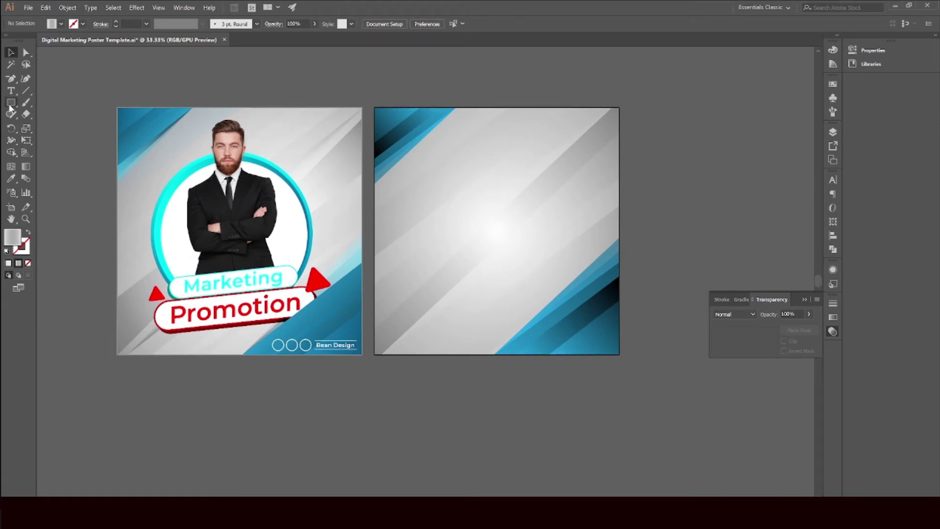
left_click_drag(11, 103, 49, 124)
left_click_drag(432, 162, 615, 346)
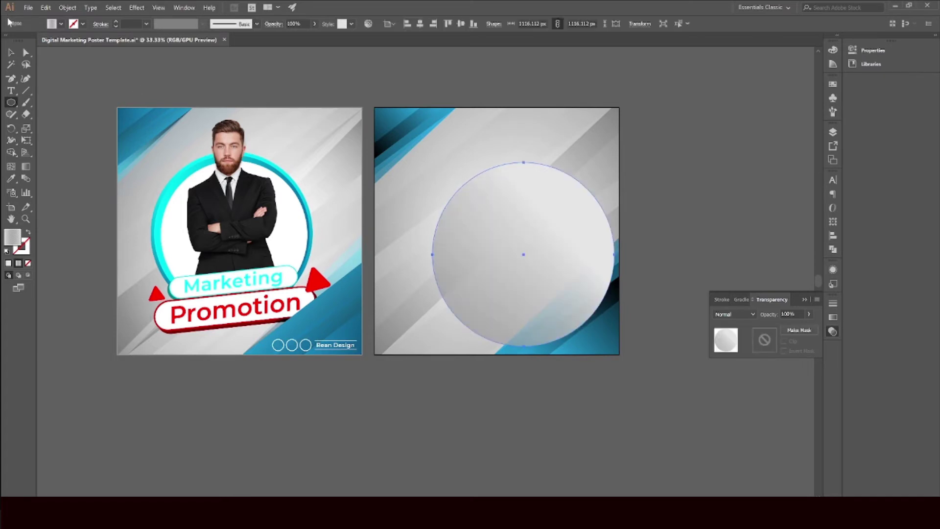
key("v")
left_click(419, 26)
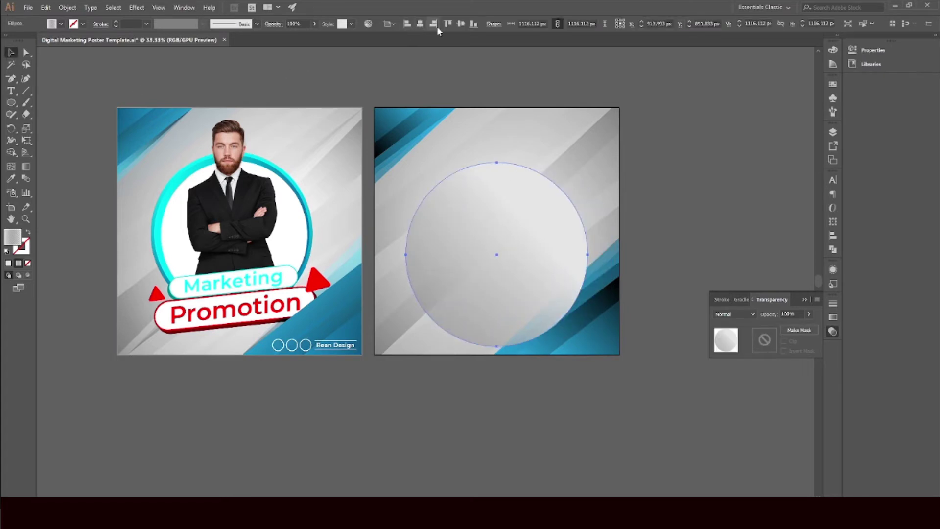
Shrink the circle to about 993 px in diameter with Free Transform and place it horizontally centred, slightly above the artboard's centre
left_click(460, 24)
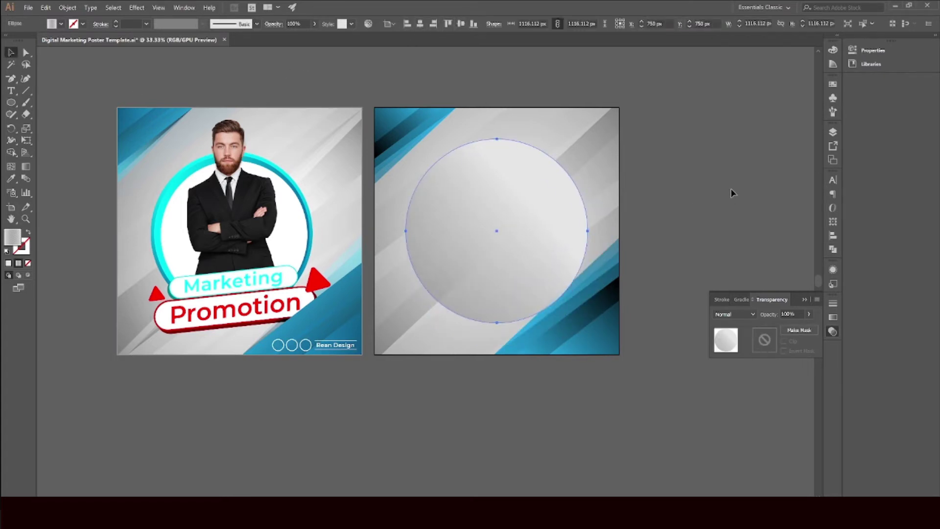
left_click(25, 141)
left_click_drag(588, 323, 575, 313)
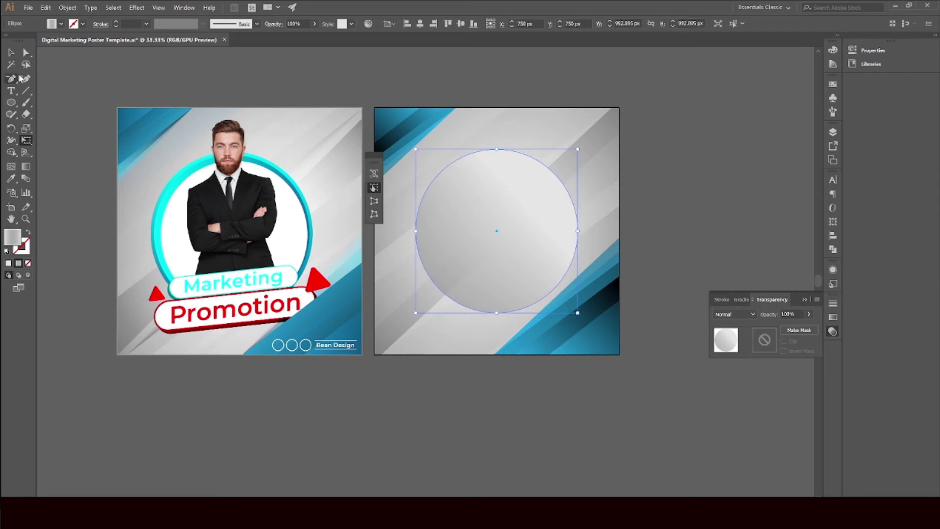
left_click(11, 52)
left_click_drag(517, 218, 521, 197)
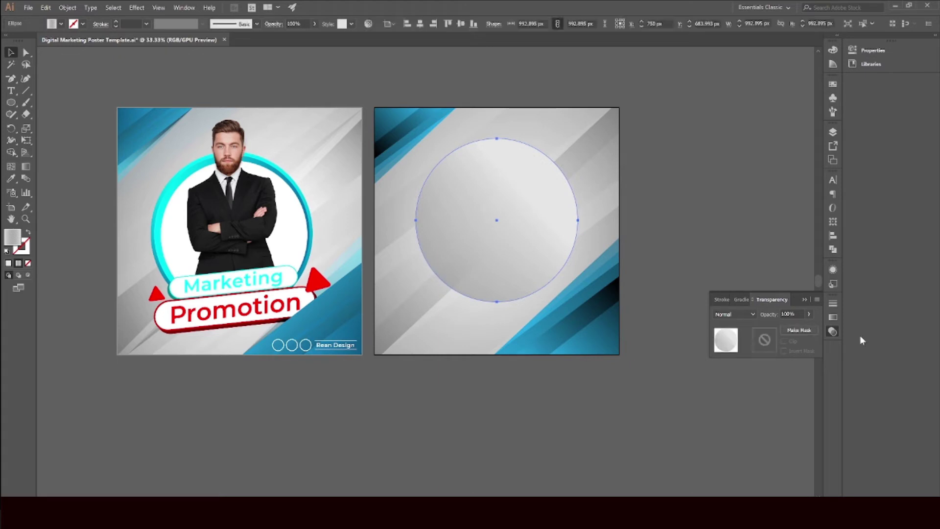
Set the first colour stop of the circle's gradient to cyan and open the opacity choices for the end stop
left_click(832, 318)
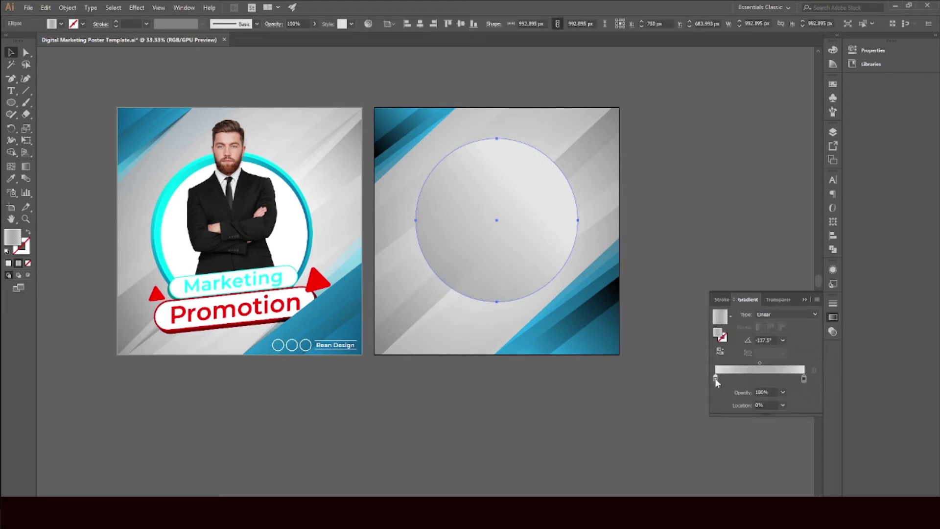
double_click(715, 377)
left_click(725, 412)
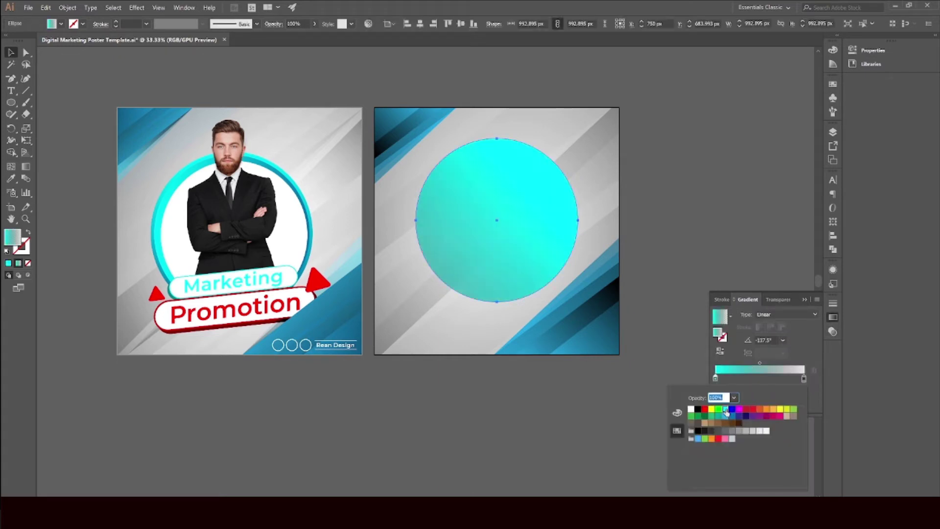
left_click(803, 377)
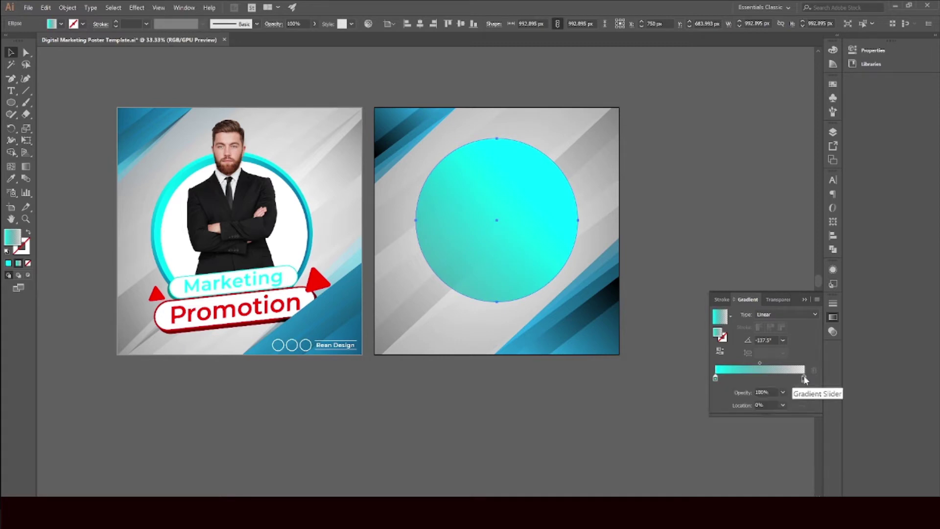
left_click(783, 392)
left_click(783, 392)
double_click(803, 377)
left_click(734, 398)
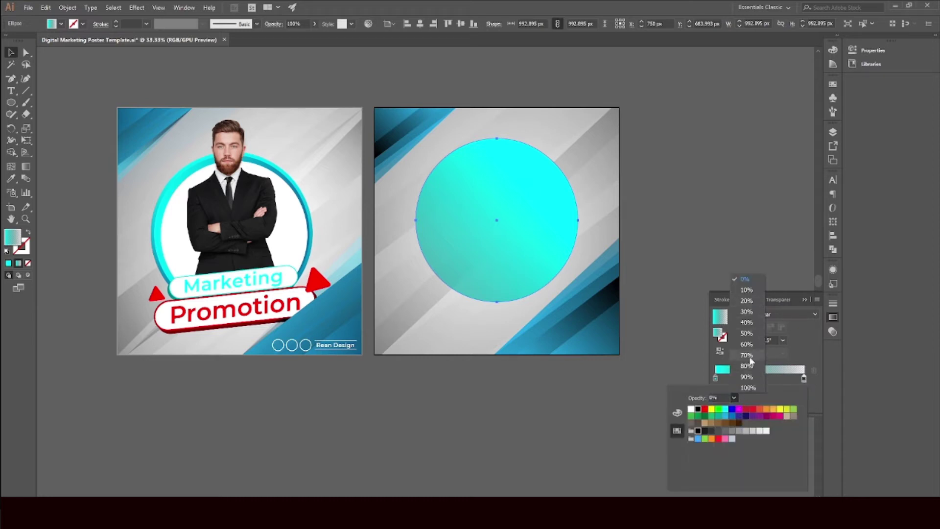
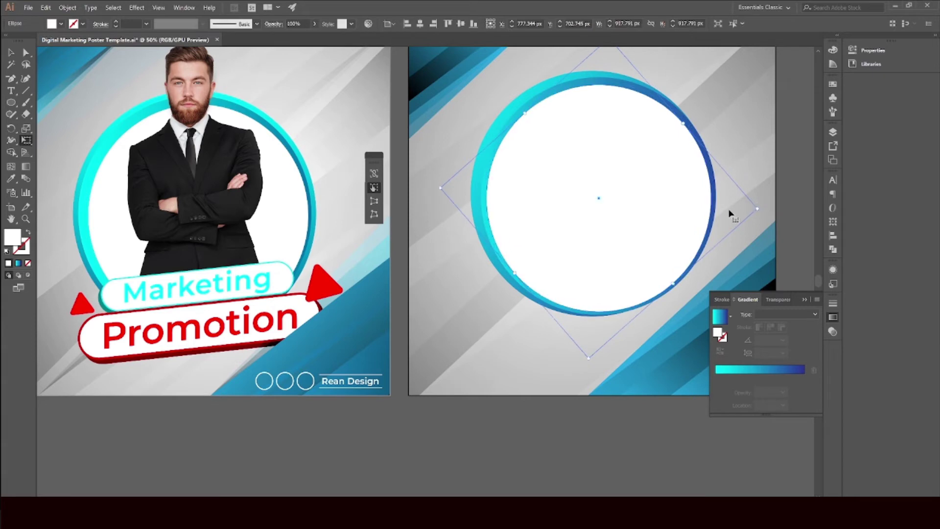
Rotate the middle blue gradient circle counterclockwise with Free Transform to a gradient angle of about 27.4°
left_click(11, 52)
scroll(520, 147, "up", 1)
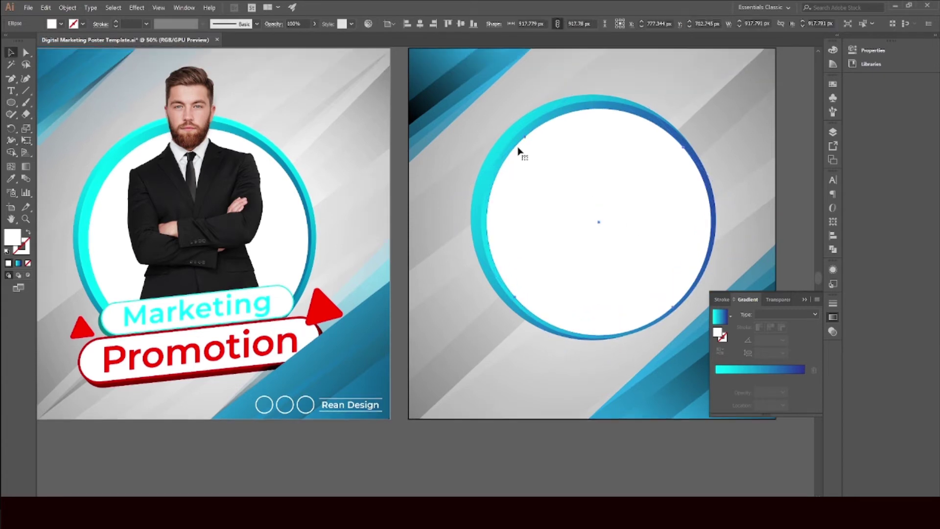
left_click(514, 142)
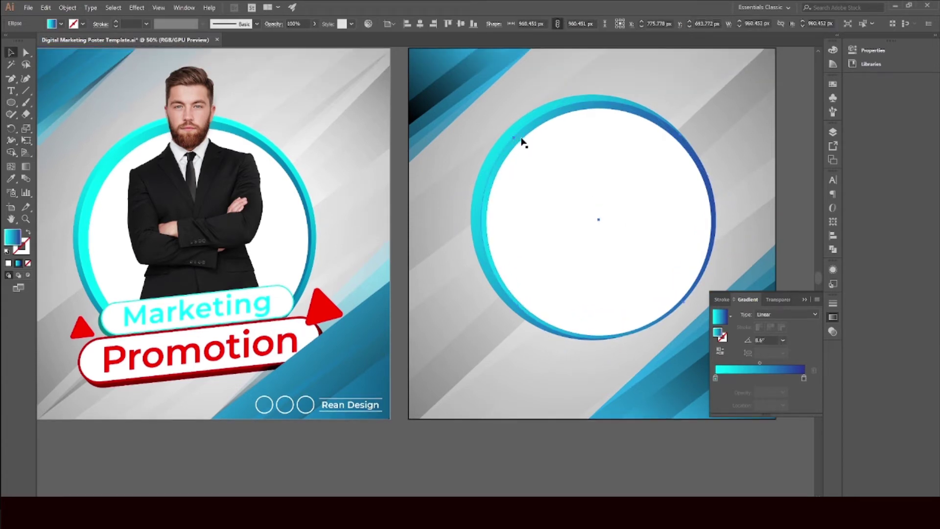
left_click(26, 141)
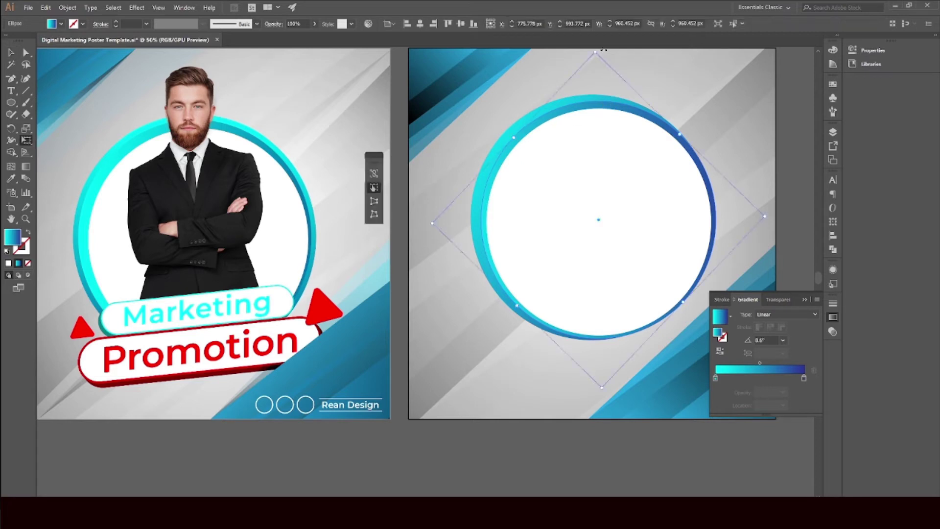
left_click_drag(603, 49, 541, 61)
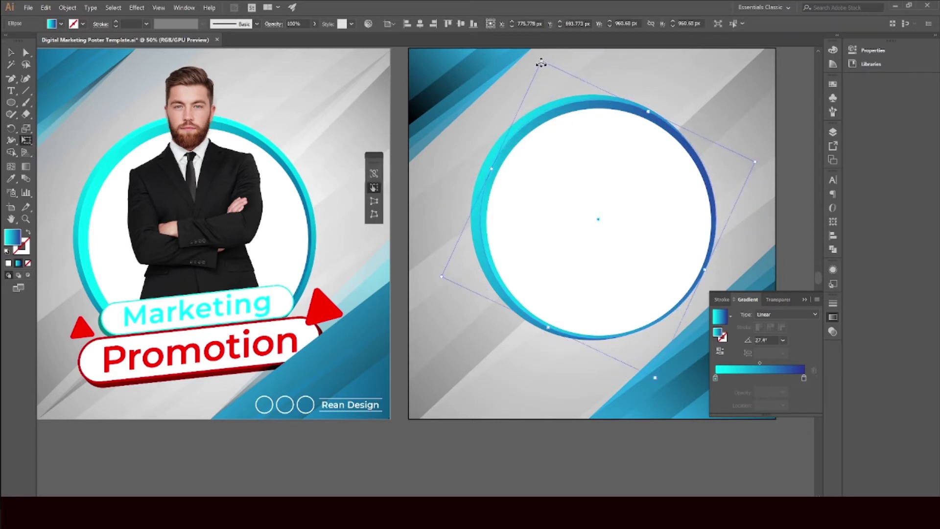
left_click(12, 53)
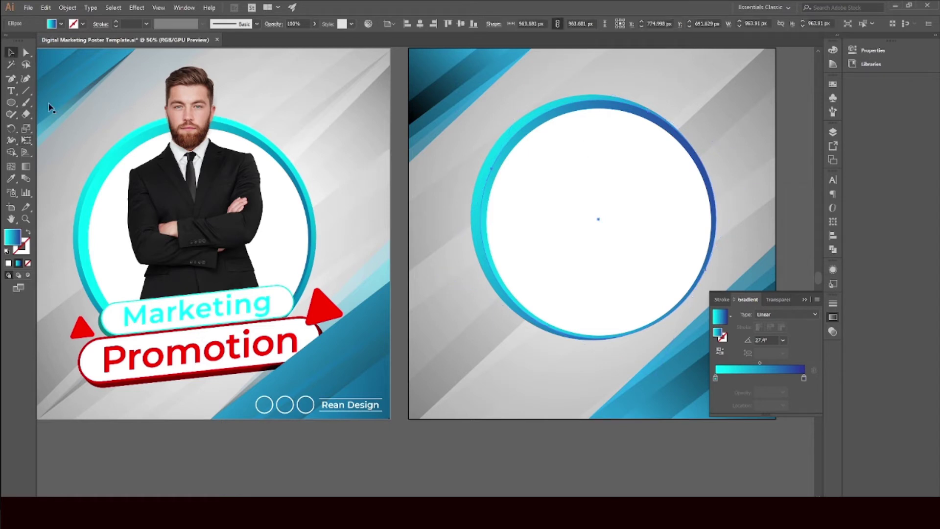
Nudge the middle blue gradient circle about 16 px to the left, towards the outer ring's cyan edge
key("Left")
key("Left")
key("Left")
key("Left")
key("Left")
key("Left")
key("Left")
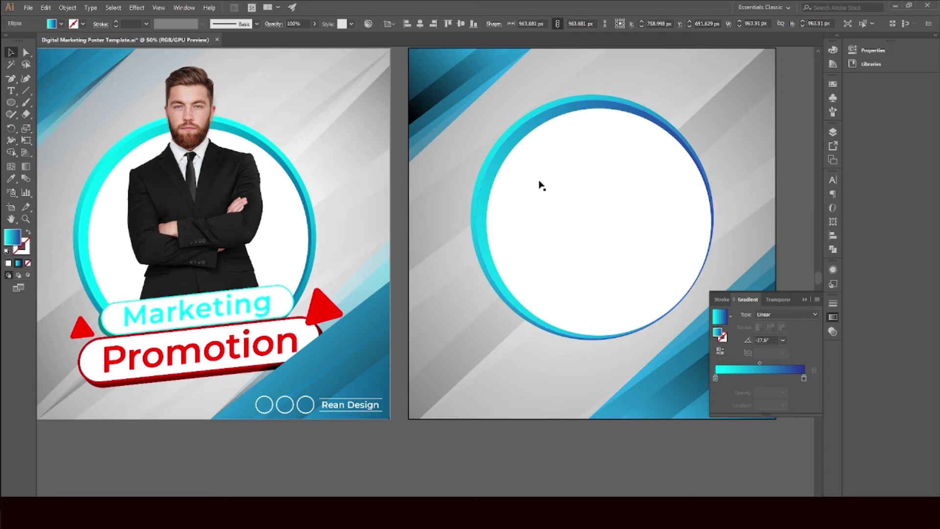
Nudge the white inner circle left and slightly up within the blue ring
left_click(596, 192)
key("Left")
key("Left")
key("Left")
key("Left")
key("Left")
key("Left")
key("Left")
key("Left")
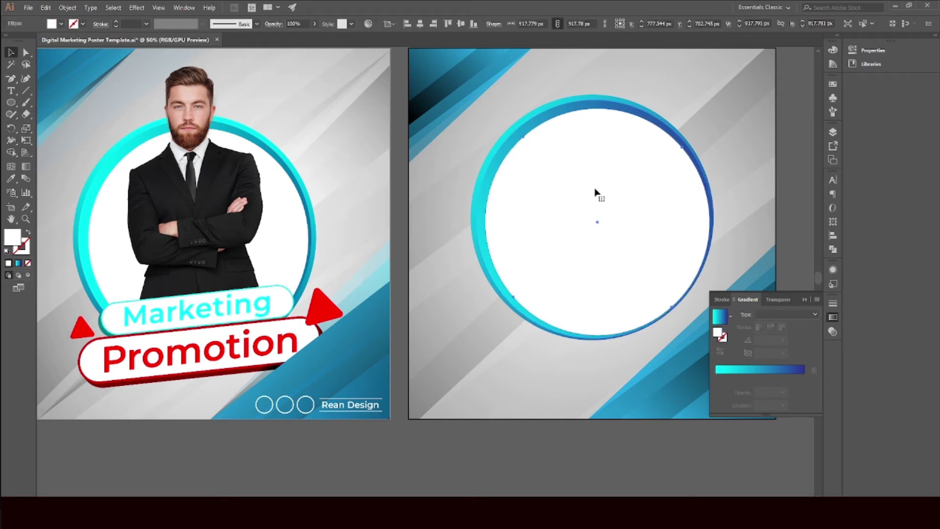
key("Up")
key("Up")
key("Up")
key("Up")
key("Up")
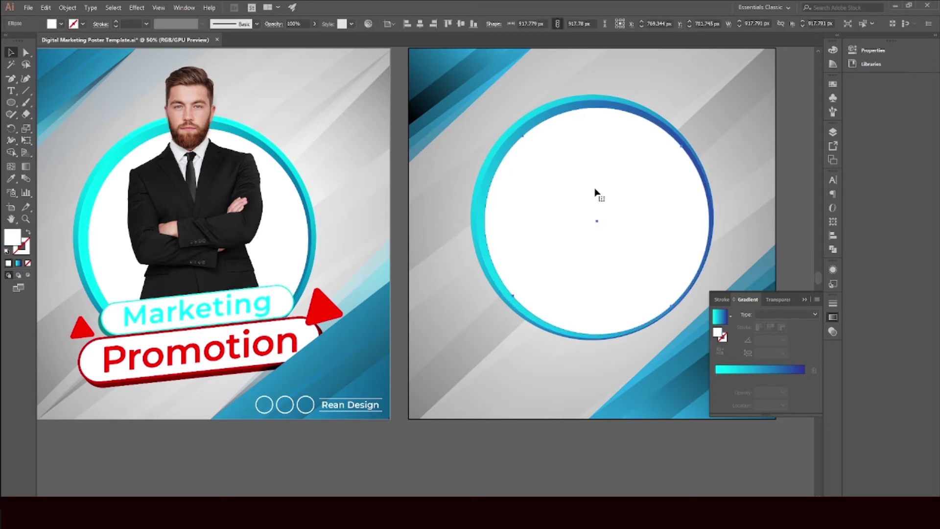
key("Left")
key("Left")
key("Left")
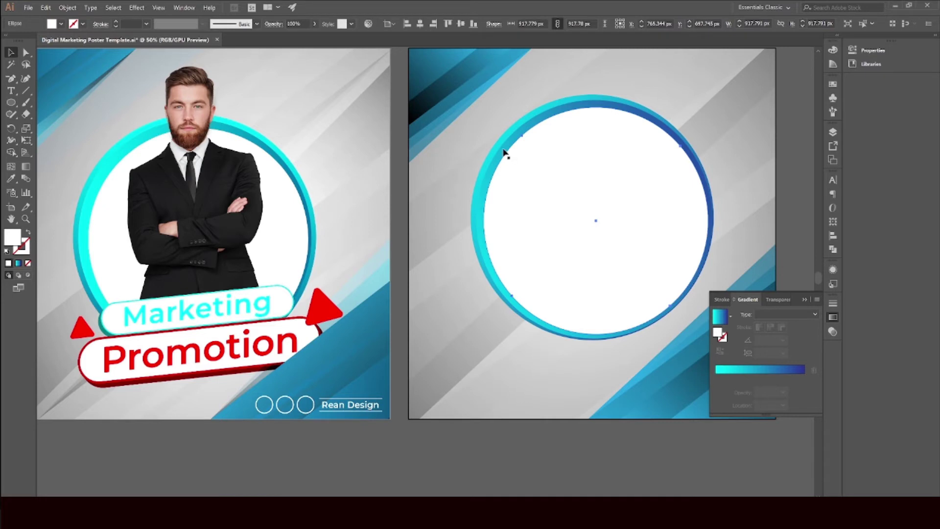
Group the white circle with the two blue gradient circles behind it, and deselect the group
left_click(505, 142, "shift")
right_click(537, 153)
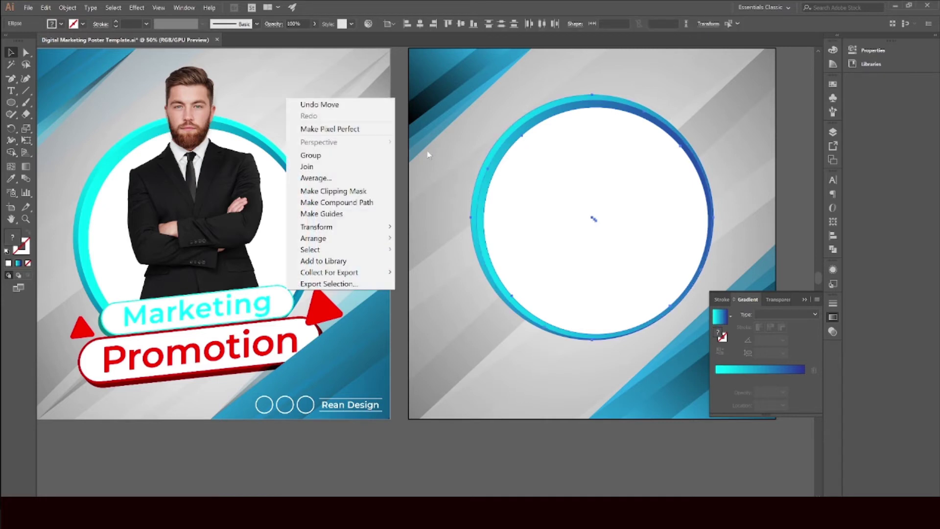
left_click(368, 155)
key("ctrl+minus")
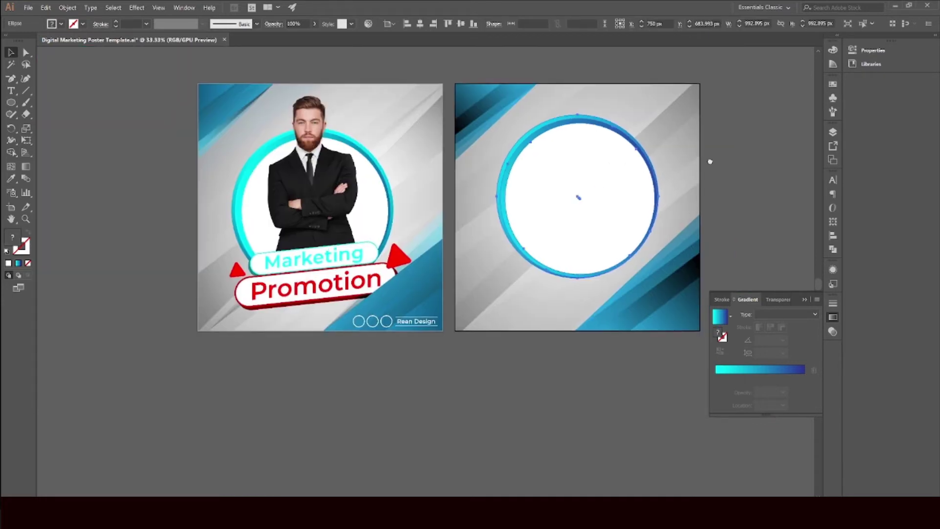
left_click_drag(764, 175, 710, 161)
left_click(717, 187)
scroll(321, 259, "up", 1)
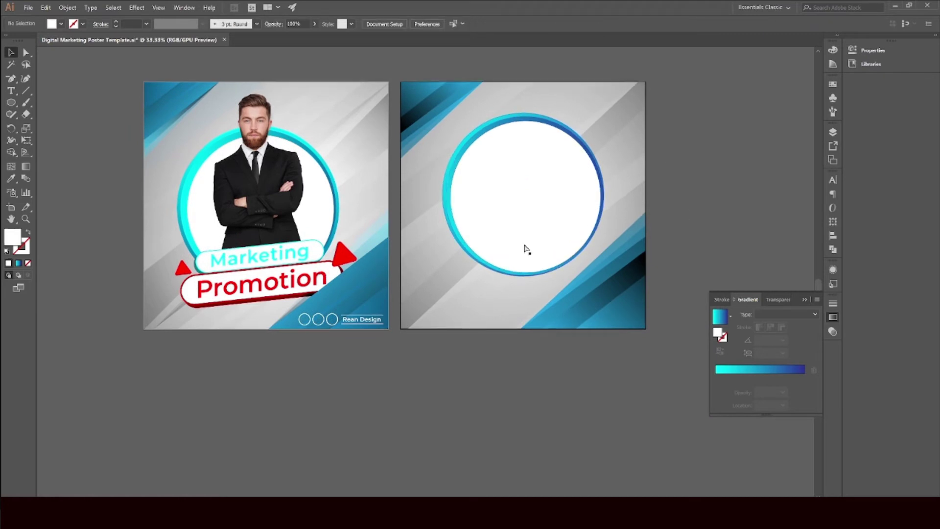
scroll(587, 241, "up", 1)
left_click_drag(411, 242, 468, 272)
left_click(803, 299)
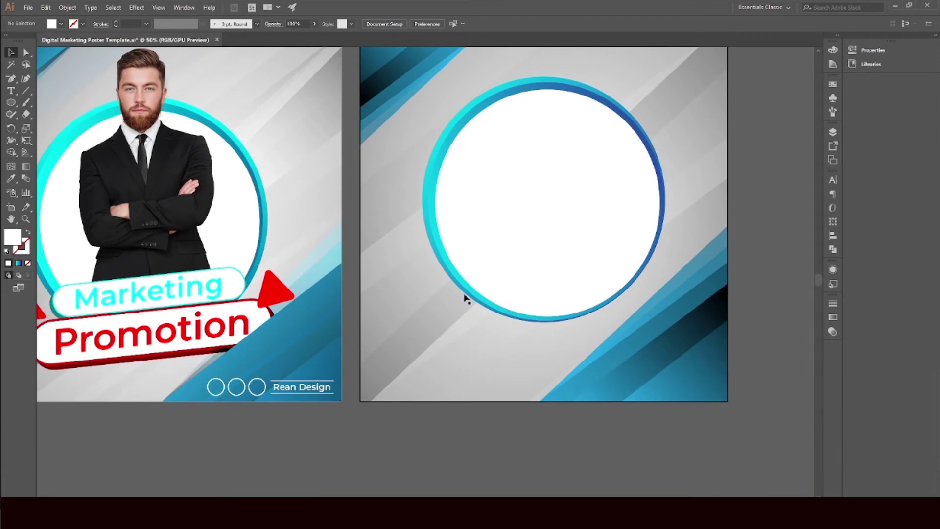
left_click_drag(416, 299, 424, 301)
left_click(205, 322)
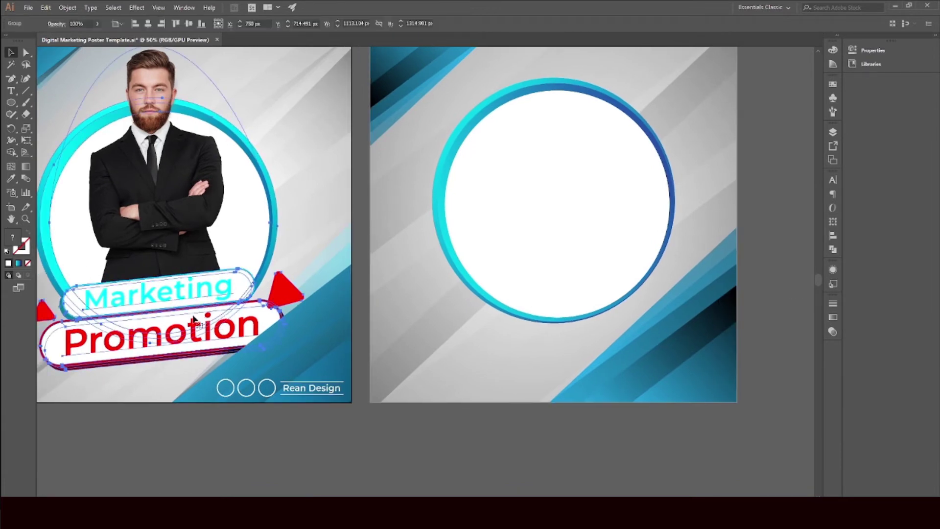
left_click(509, 477)
left_click_drag(356, 415, 387, 388)
left_click(362, 301)
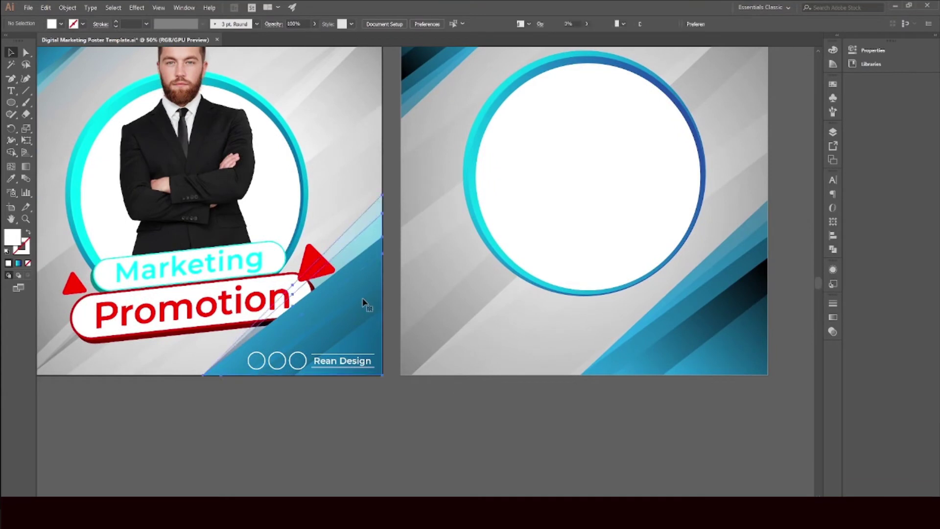
left_click_drag(362, 292, 397, 327)
key("ctrl+z")
left_click(178, 323)
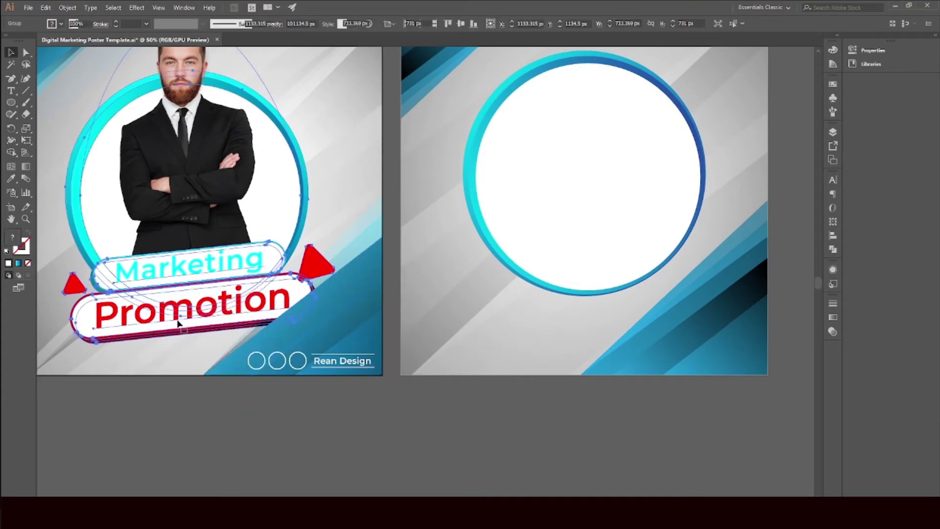
Draw a white rounded rectangle about 876 × 198 px across the circle's lower part and round its corners to 99 px
left_click(11, 103)
left_click_drag(12, 102, 40, 102)
left_click_drag(468, 251, 681, 298)
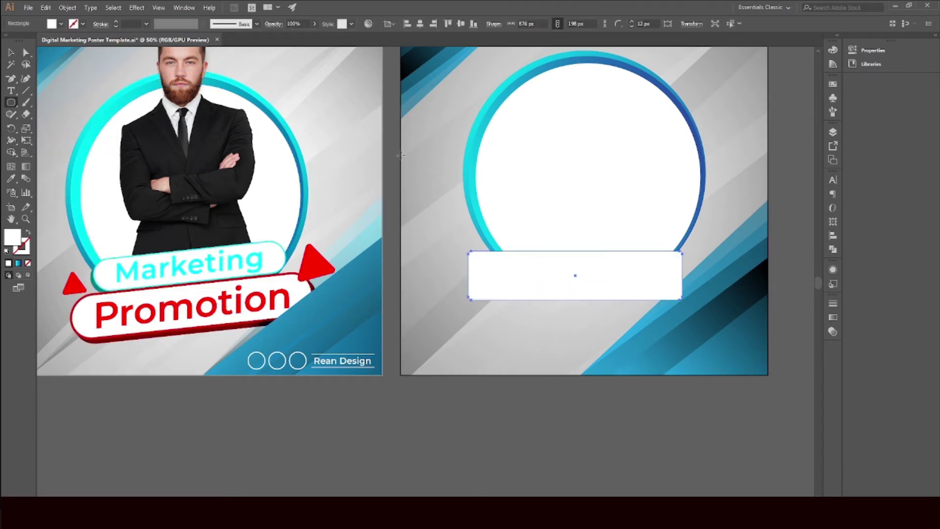
left_click(28, 52)
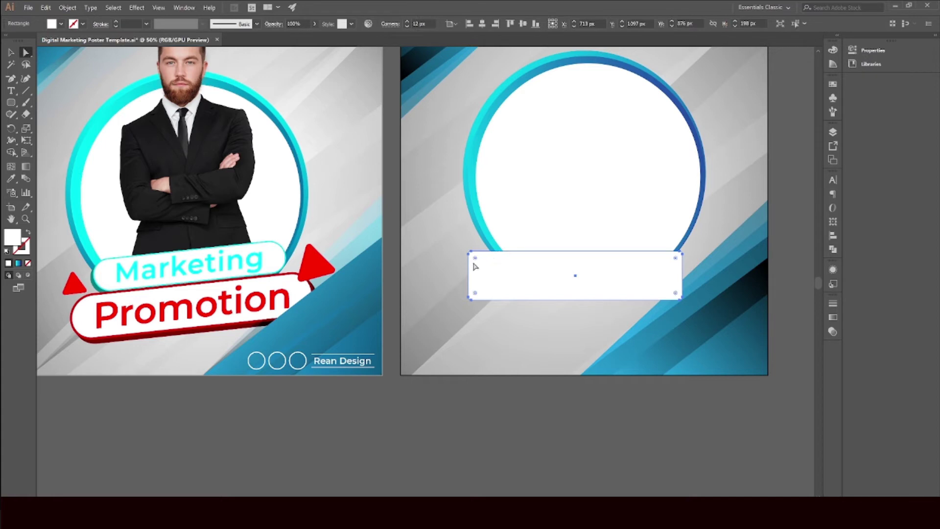
left_click_drag(510, 283, 657, 338)
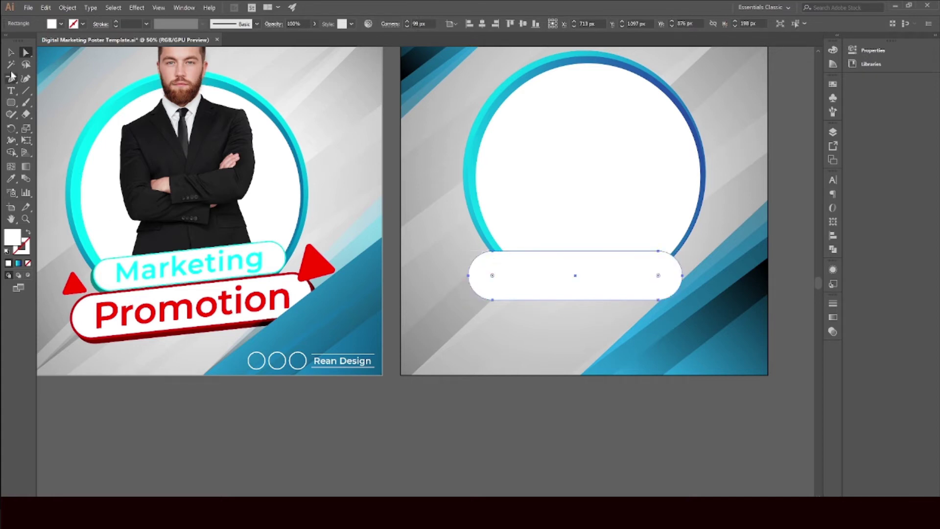
left_click(10, 54)
Give the rounded banner a red stroke 8 pt thick
left_click(84, 23)
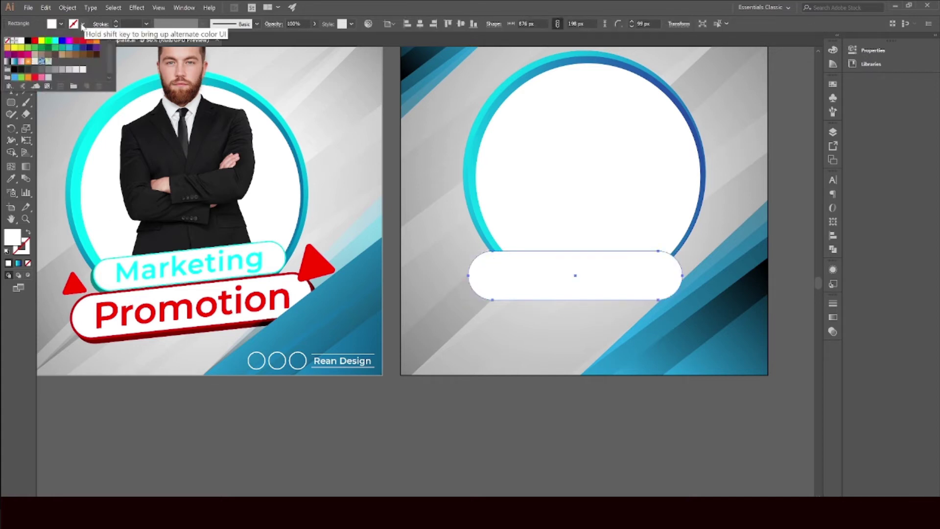
left_click(35, 41)
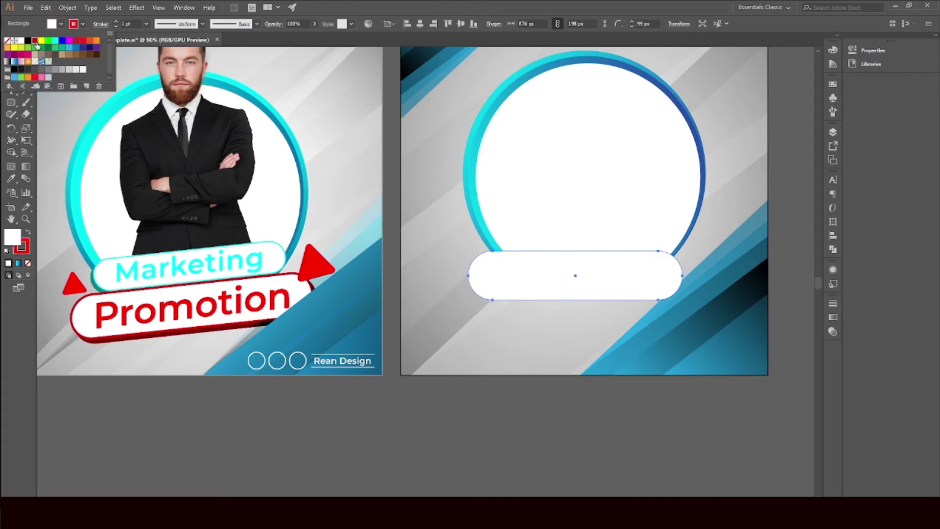
left_click(115, 22)
left_click(116, 21)
left_click(115, 21)
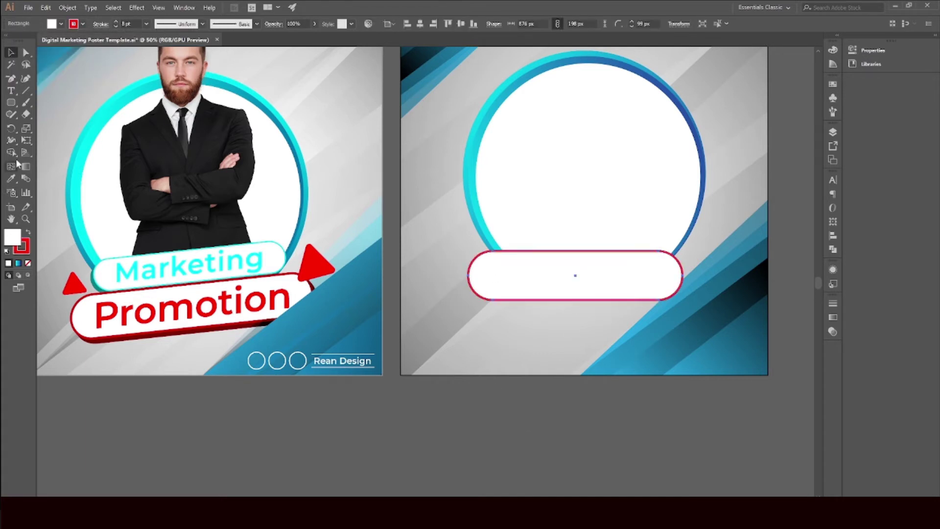
Slant the banner's right end upward with Free Transform to an overall height of about 273 px and move it lower over the circle's base
left_click(28, 139)
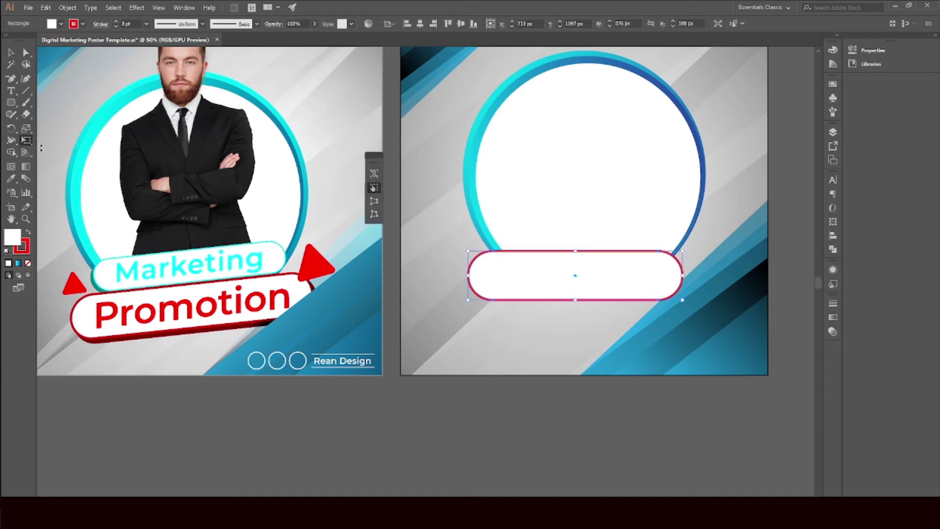
left_click(27, 141)
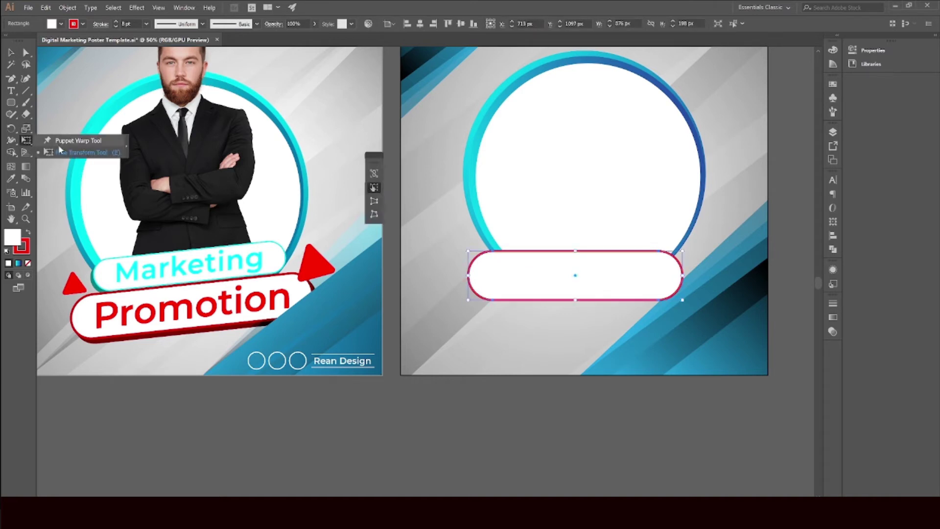
left_click(74, 153)
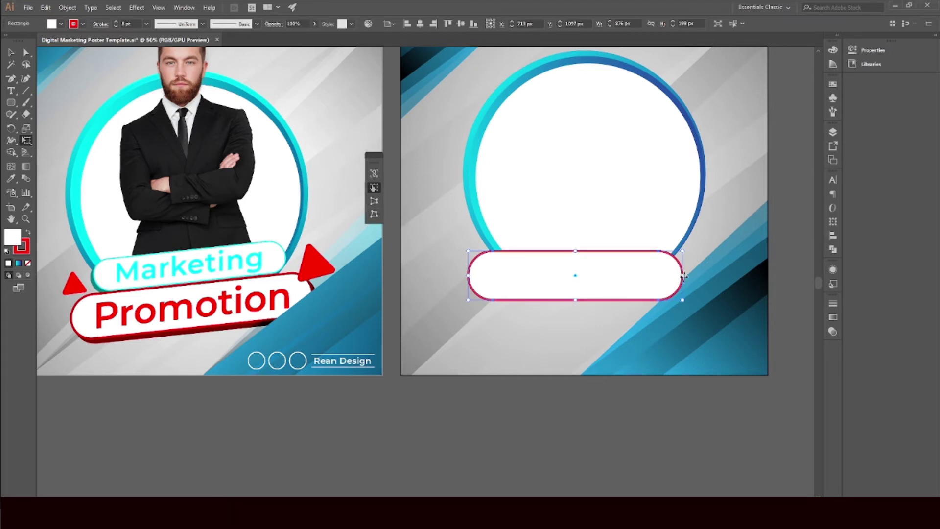
left_click_drag(684, 276, 686, 252)
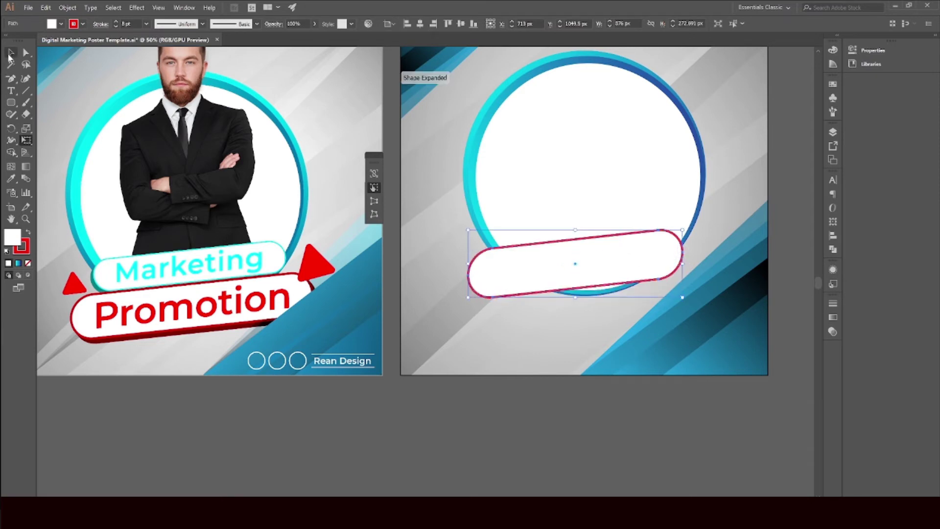
left_click(10, 53)
mouse_move(623, 263)
left_mouse_down()
mouse_move(636, 269)
mouse_move(602, 262)
mouse_move(612, 264)
left_mouse_up()
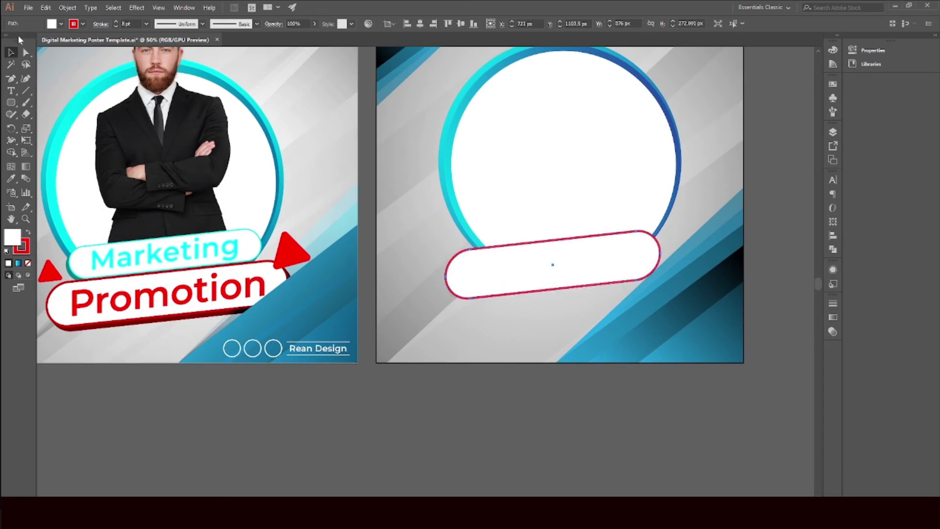
Lengthen the red-outlined banner to about 941 px wide by shifting its right-end anchor points along the slant
double_click(547, 268)
left_click(26, 52)
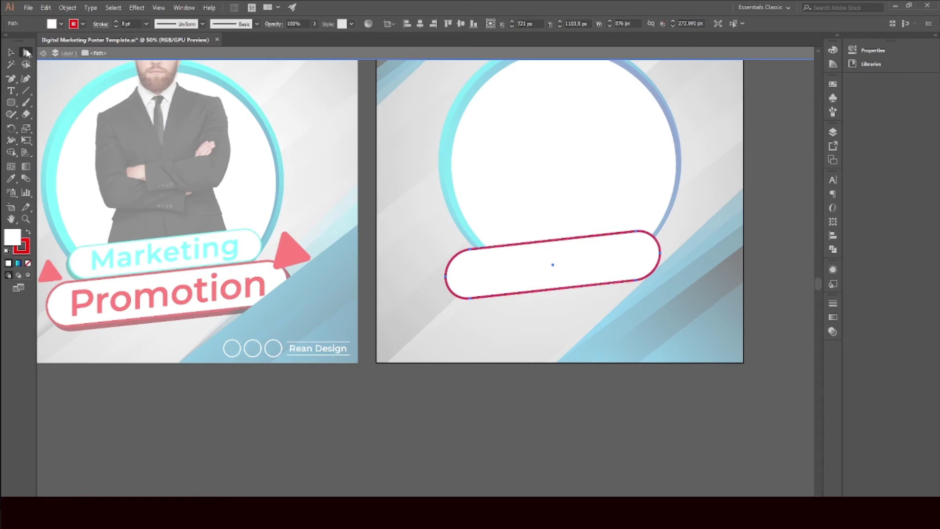
left_click_drag(718, 322, 717, 319)
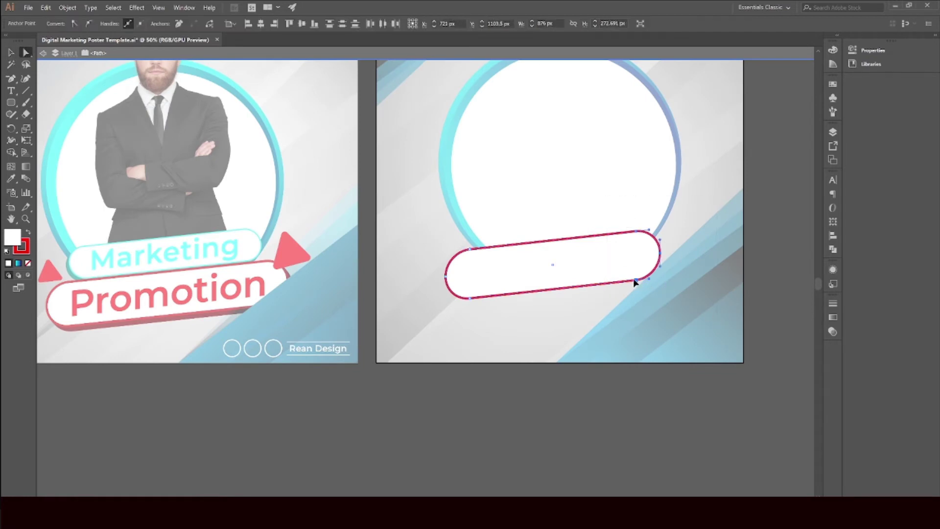
left_click_drag(634, 279, 651, 278)
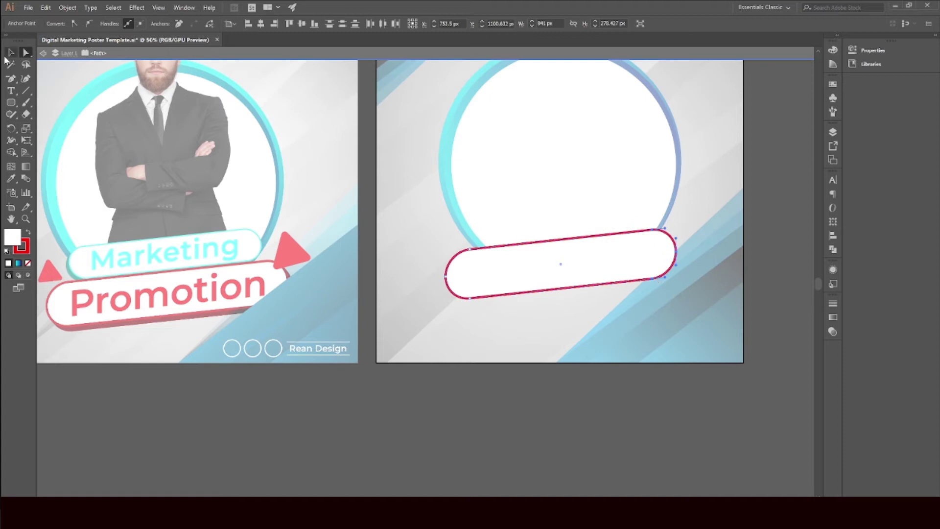
key("v")
double_click(506, 391)
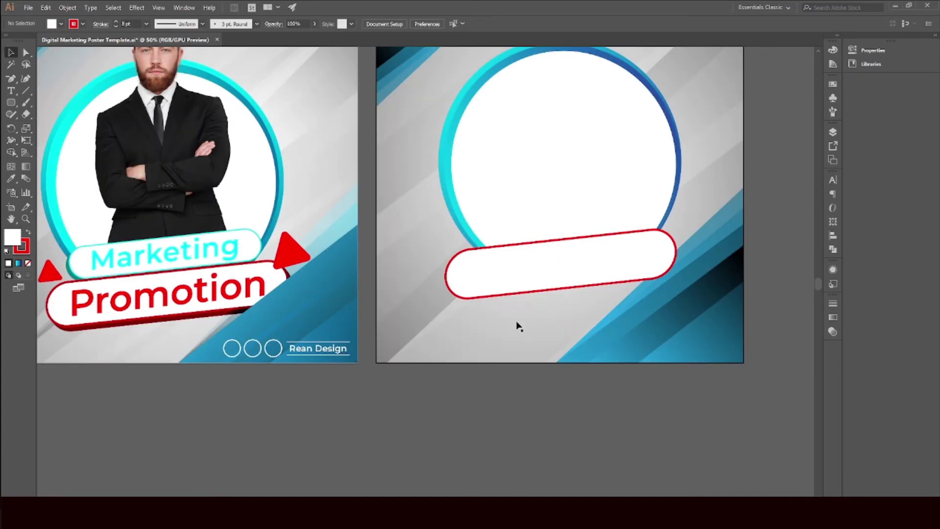
Start a 3D Extrude & Bevel effect on the red banner with preview on and rotate it to about 18°, -1° and 2°
left_click(518, 267)
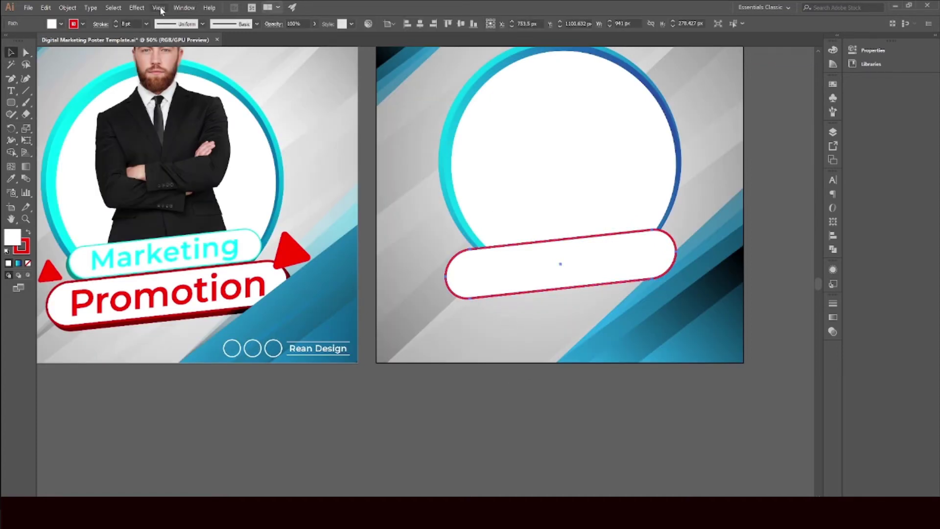
left_click(137, 8)
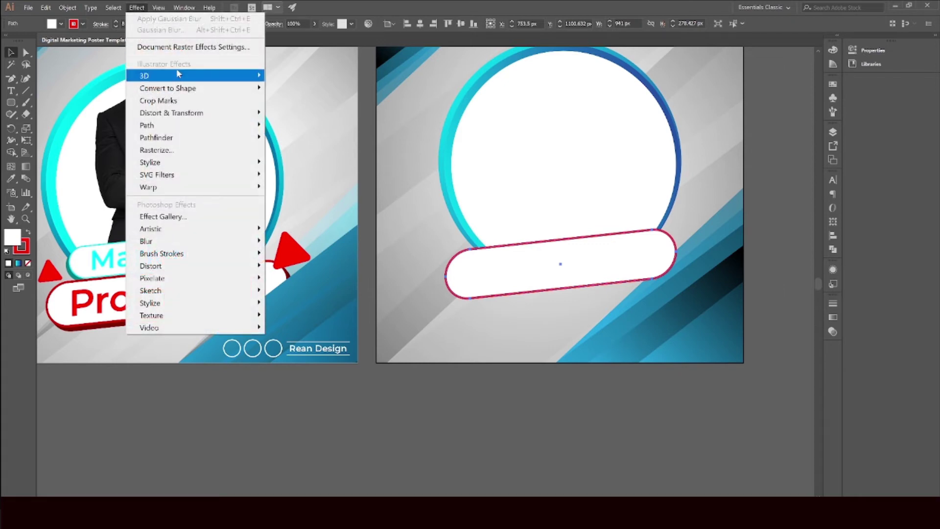
mouse_move(198, 77)
left_click(292, 78)
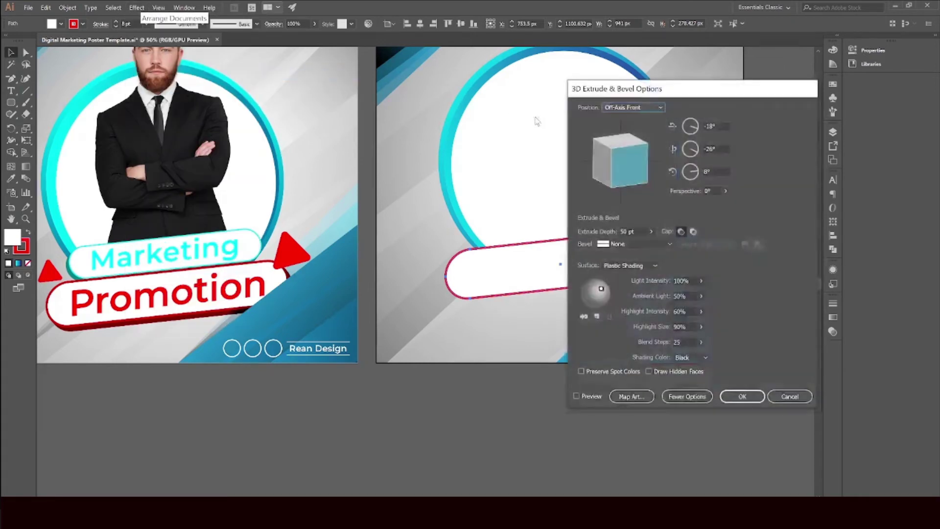
left_click_drag(672, 93, 821, 67)
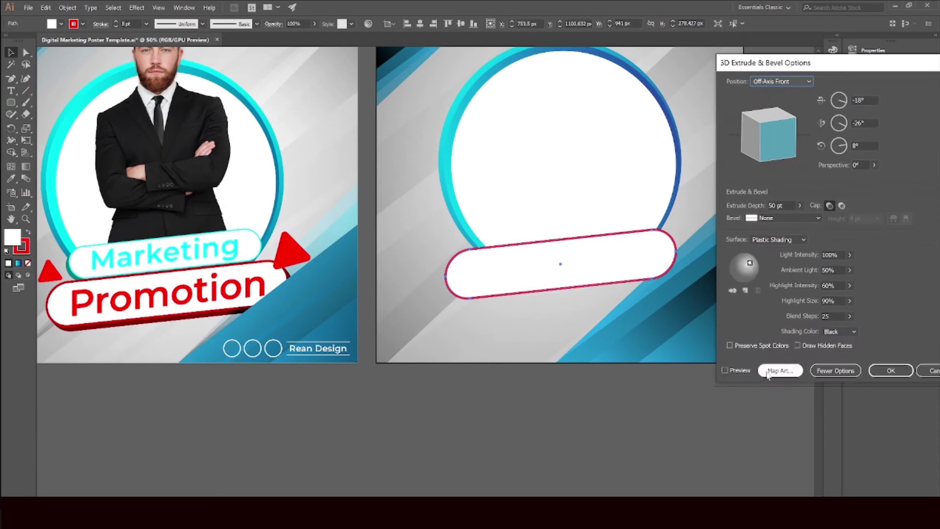
left_click(725, 370)
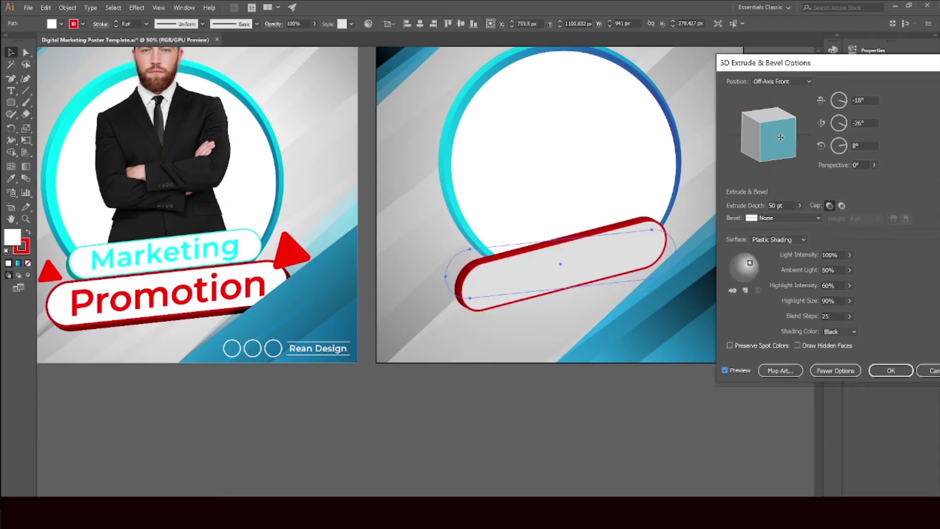
left_click_drag(779, 137, 755, 114)
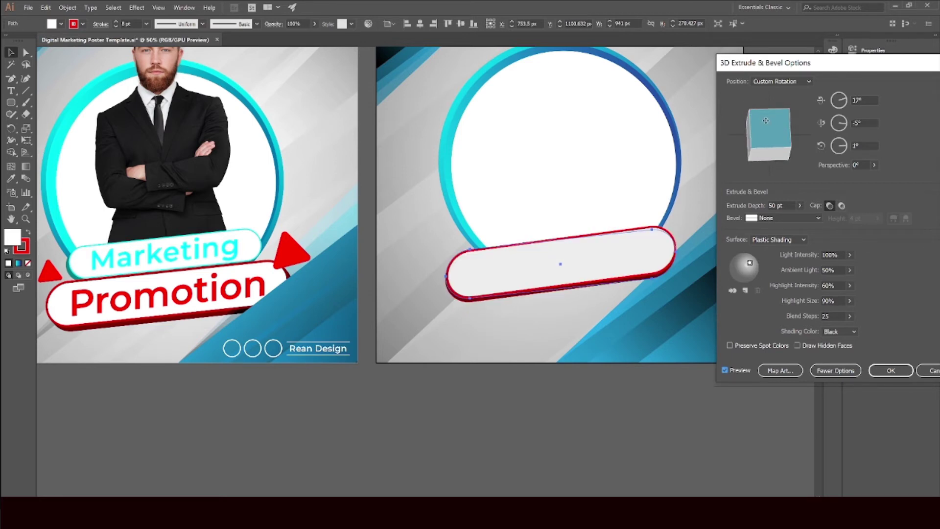
left_click_drag(761, 121, 761, 124)
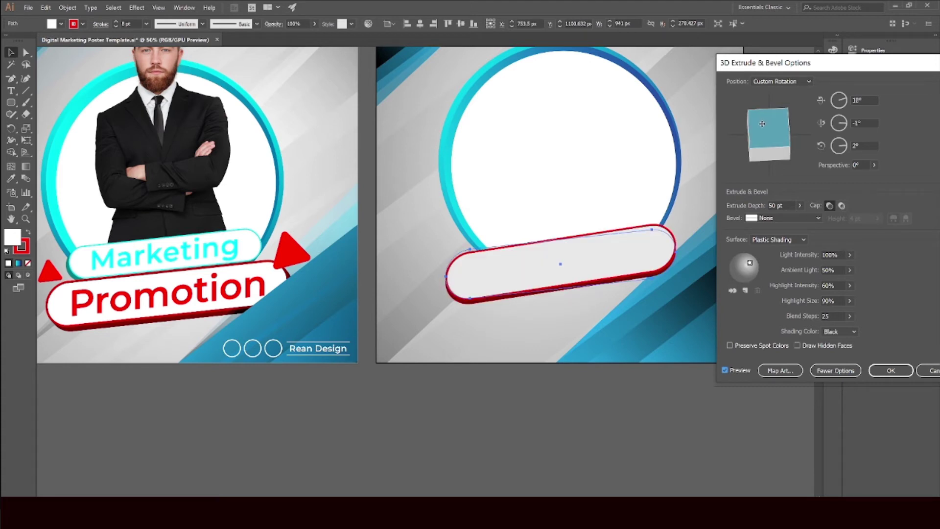
Try an extrude depth of 80 pt on the banner, settle on 70 pt, and apply the 3D effect
double_click(772, 205)
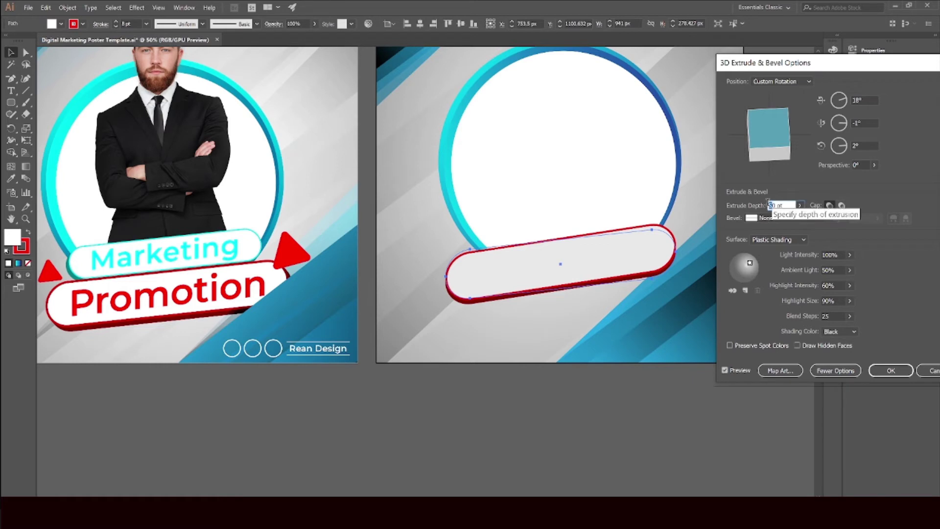
type("80")
left_click(865, 145)
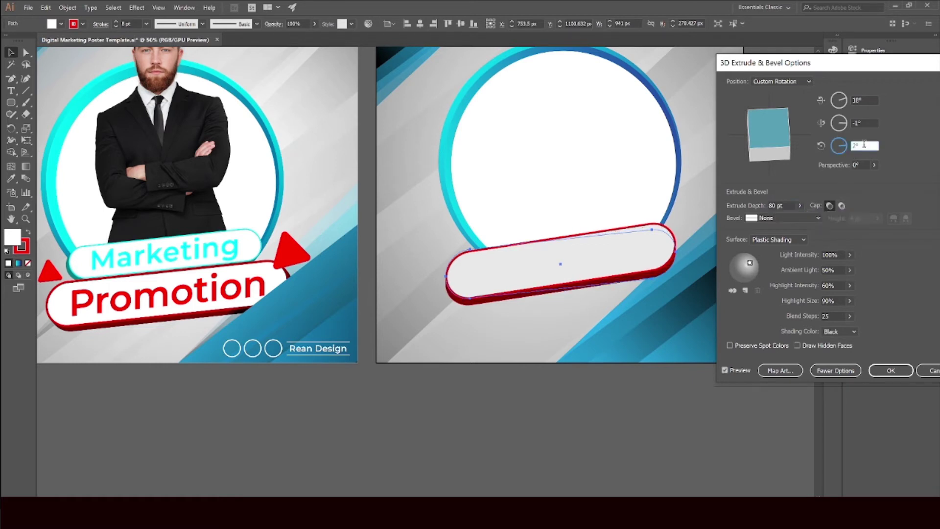
double_click(773, 205)
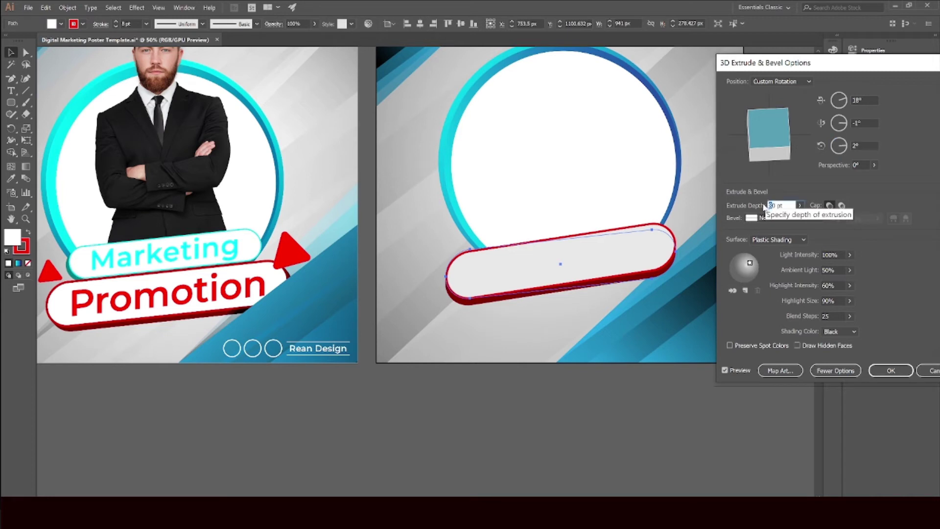
type("70")
left_click(866, 147)
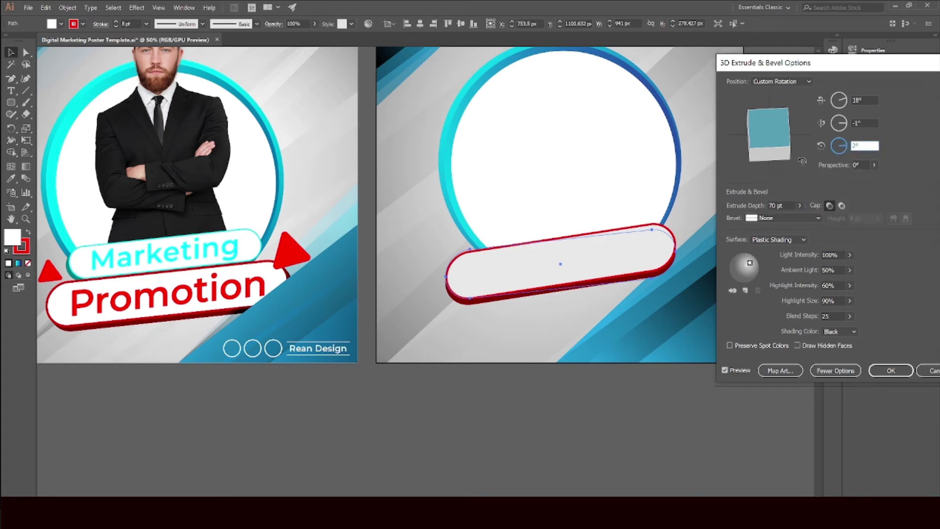
left_click(890, 371)
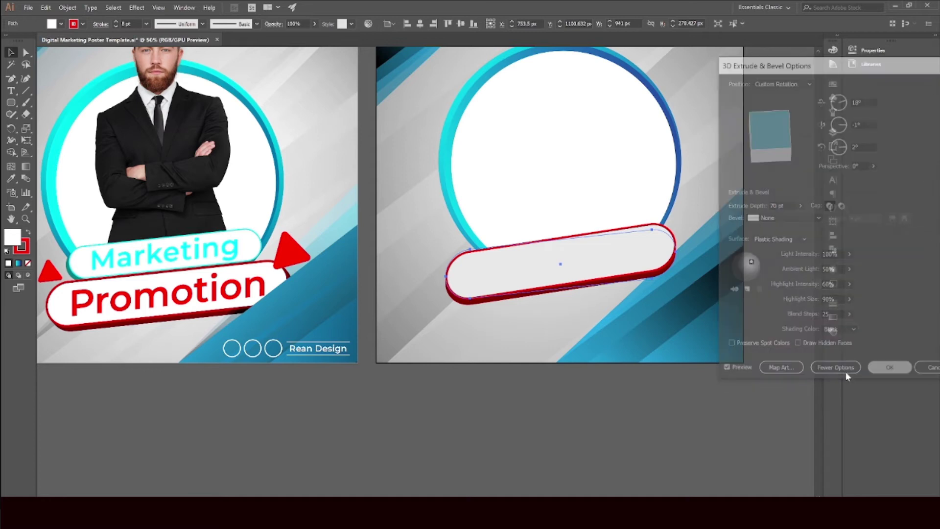
left_click(574, 411)
Duplicate the red 3D banner directly above the original and change the copy's stroke to cyan
left_click(562, 259)
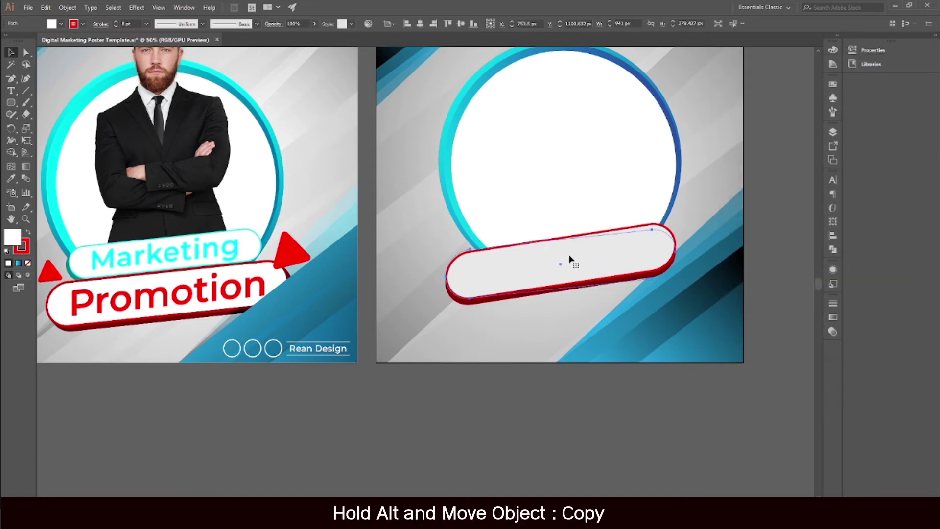
left_click_drag(570, 261, 563, 217)
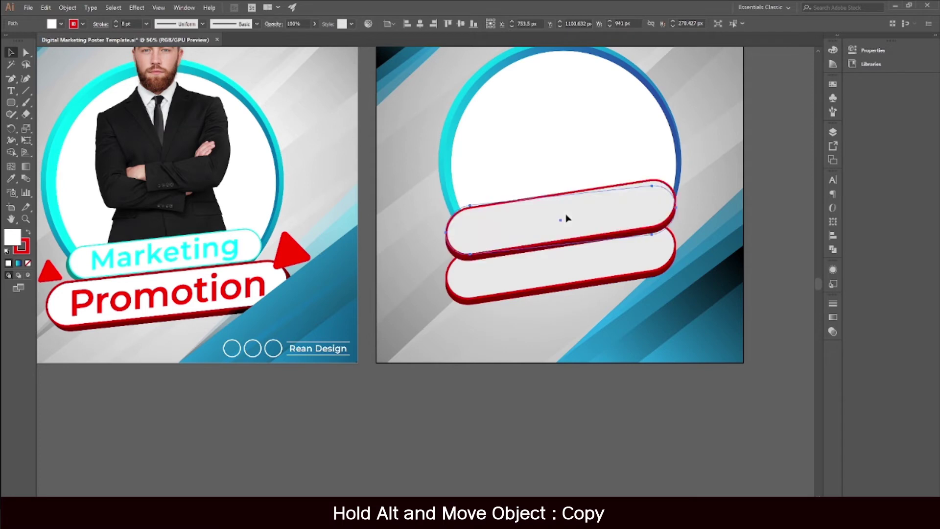
left_click(83, 23)
left_click(56, 43)
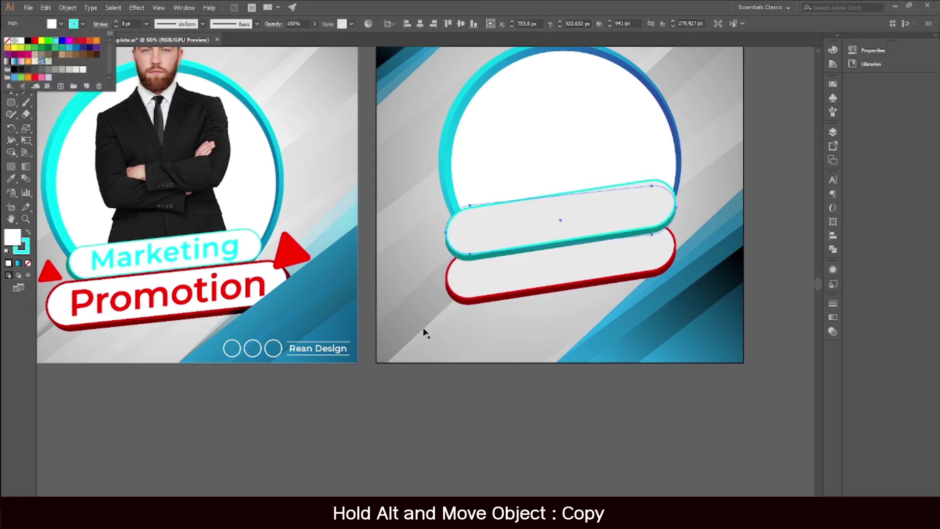
left_click(423, 421)
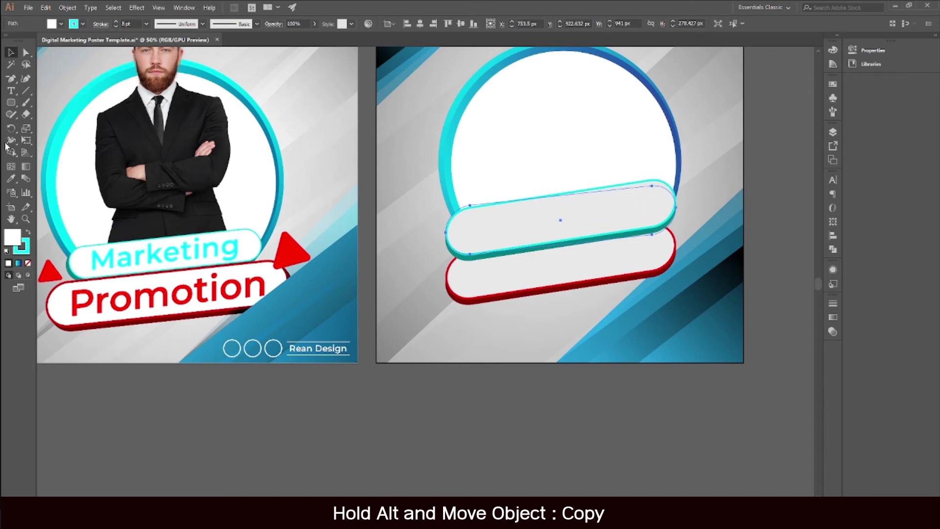
Scale the cyan banner proportionally to about 799 px wide with Free Transform and centre it just above the red banner
left_click(26, 140)
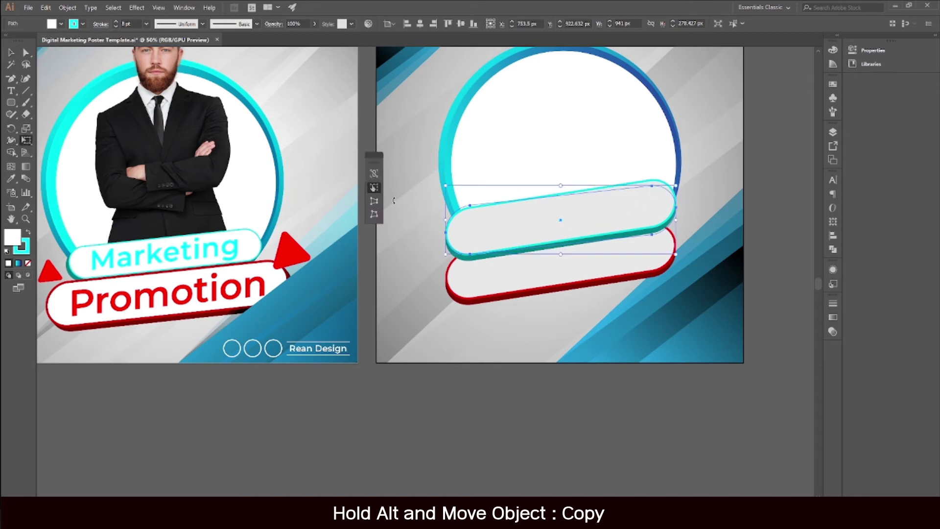
left_click_drag(677, 186, 658, 190)
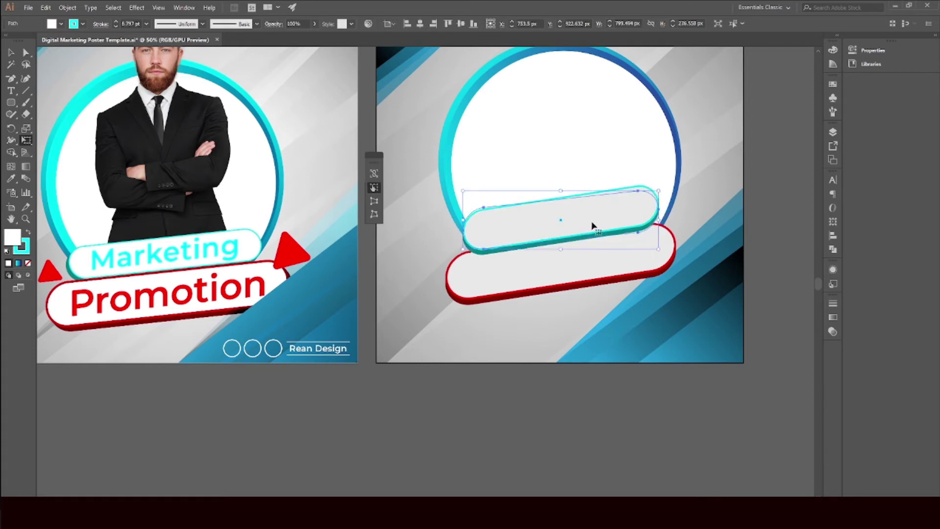
left_click_drag(615, 216, 610, 214)
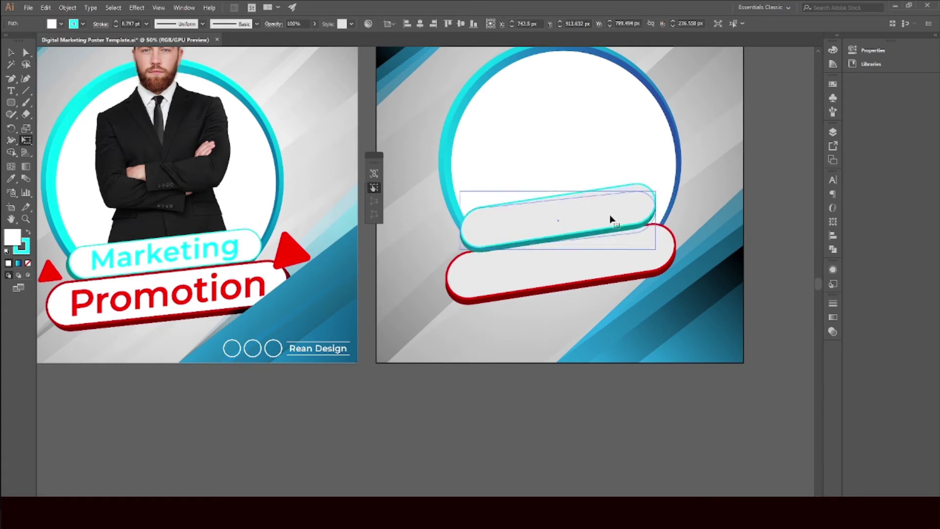
left_click(10, 52)
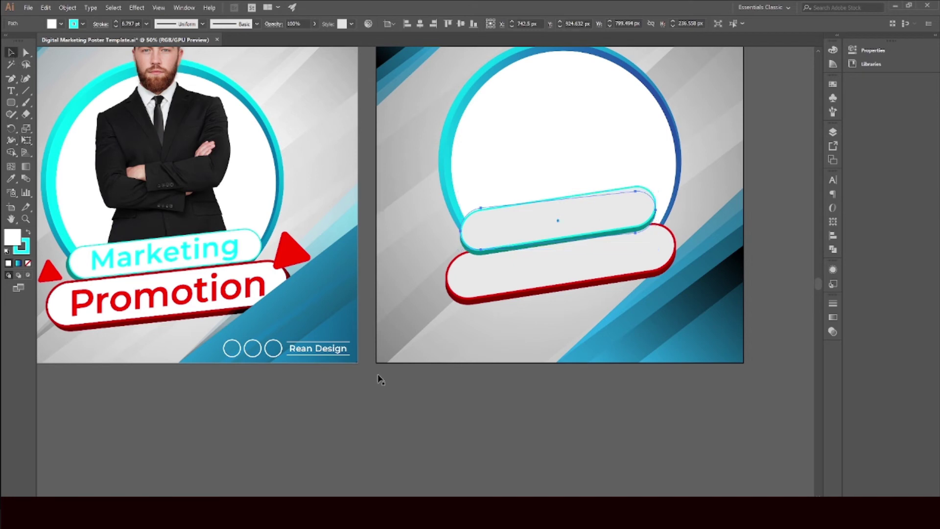
left_click(516, 432)
Bring the red banner to the front so that it overlaps the cyan one
scroll(535, 397, "up", 2)
left_click(560, 305)
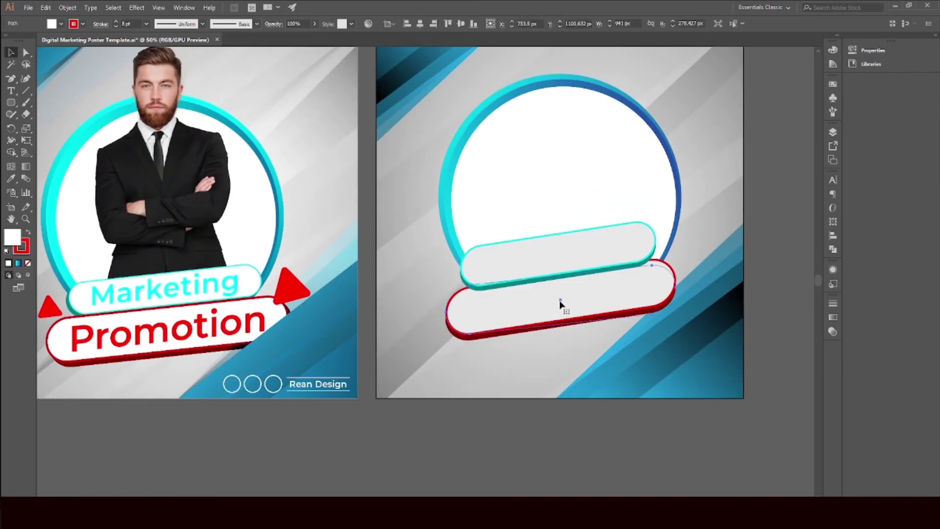
right_click(584, 310)
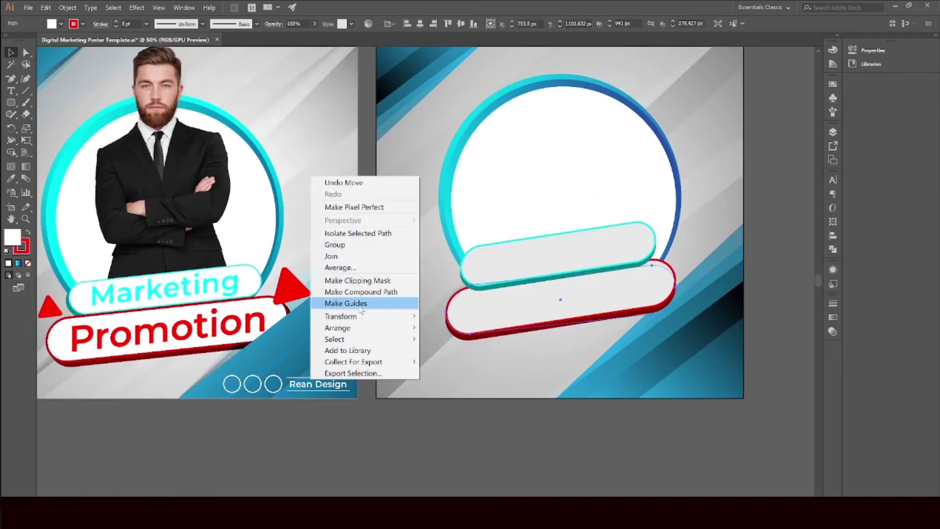
mouse_move(372, 317)
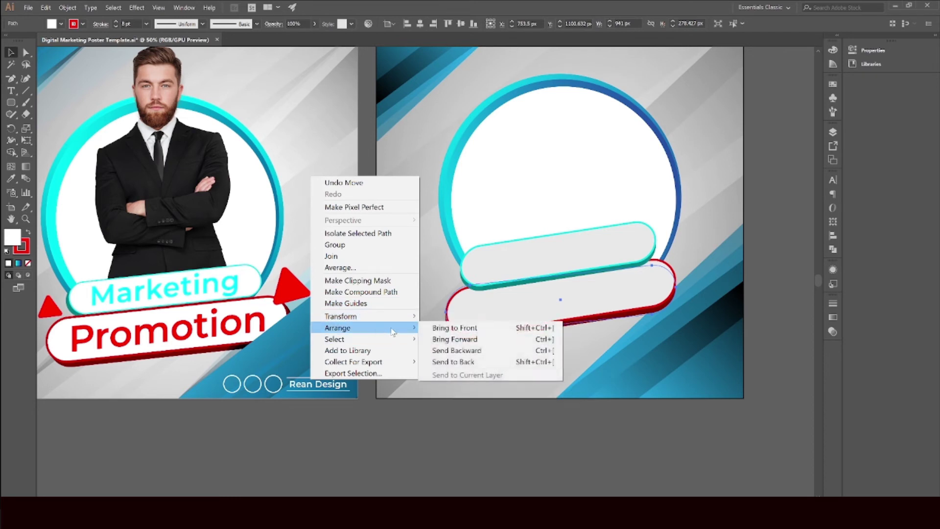
left_click(473, 331)
scroll(531, 392, "up", 1)
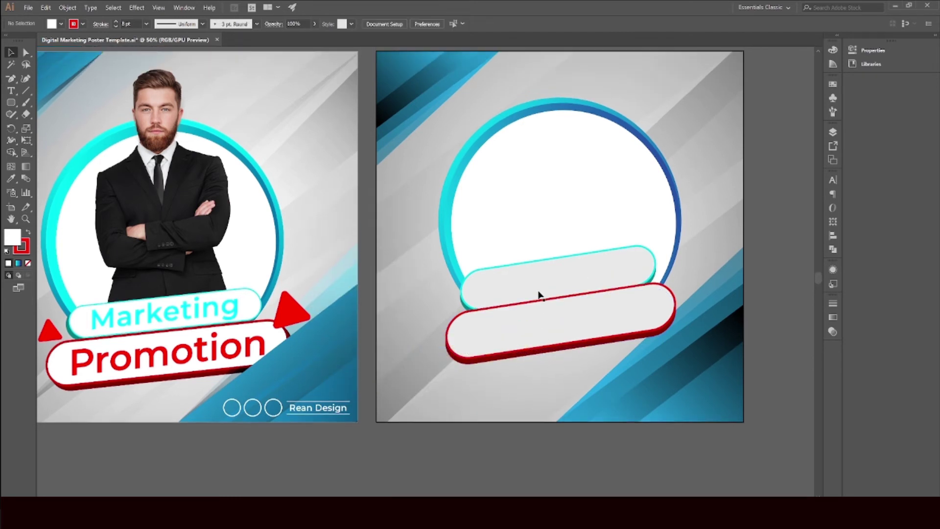
Nudge the cyan banner up slightly and move both banners together a little right and down over the circle's base
left_click(538, 281)
key("Up")
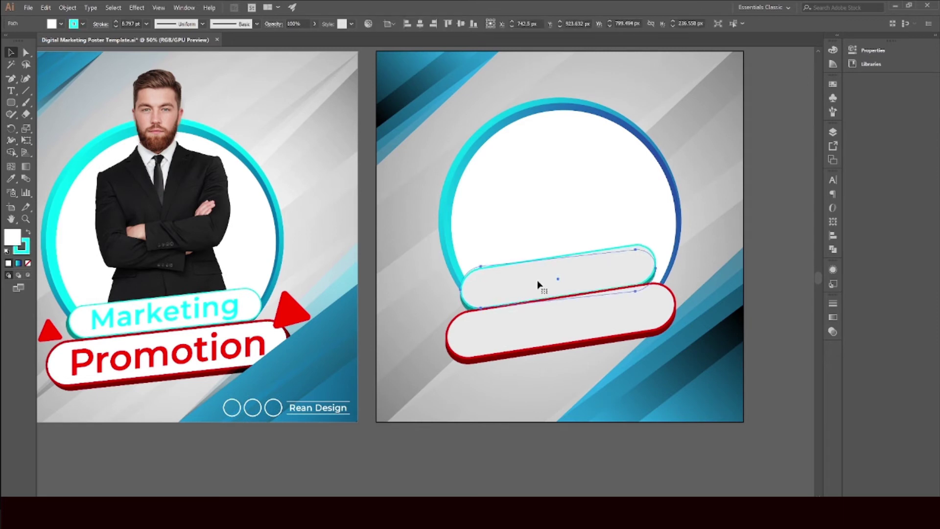
scroll(525, 335, "down", 2)
left_click(583, 318)
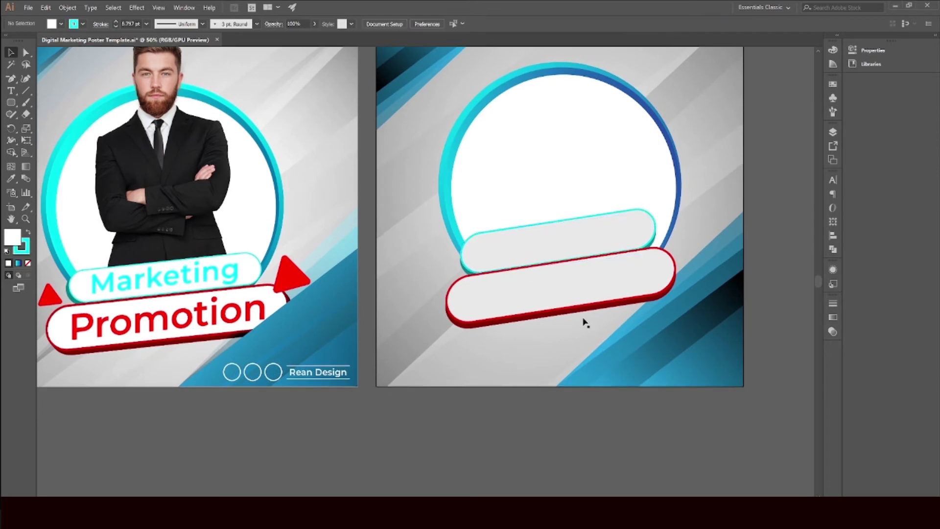
left_click(594, 231, "shift")
left_click_drag(593, 232, 618, 263)
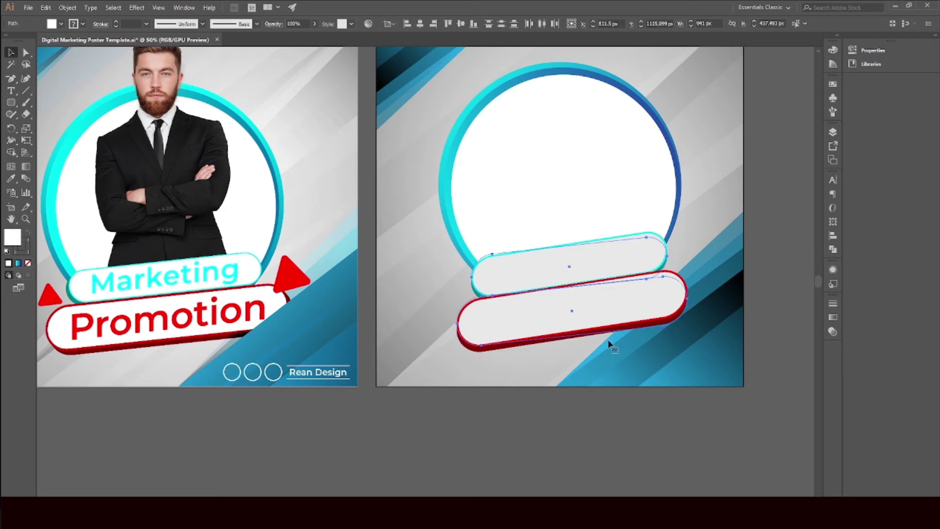
Scale the blue group in the artboard's lower-right corner proportionally to about 703 × 650 px, keeping it anchored in the corner
left_click_drag(608, 439, 578, 428)
left_click(639, 345)
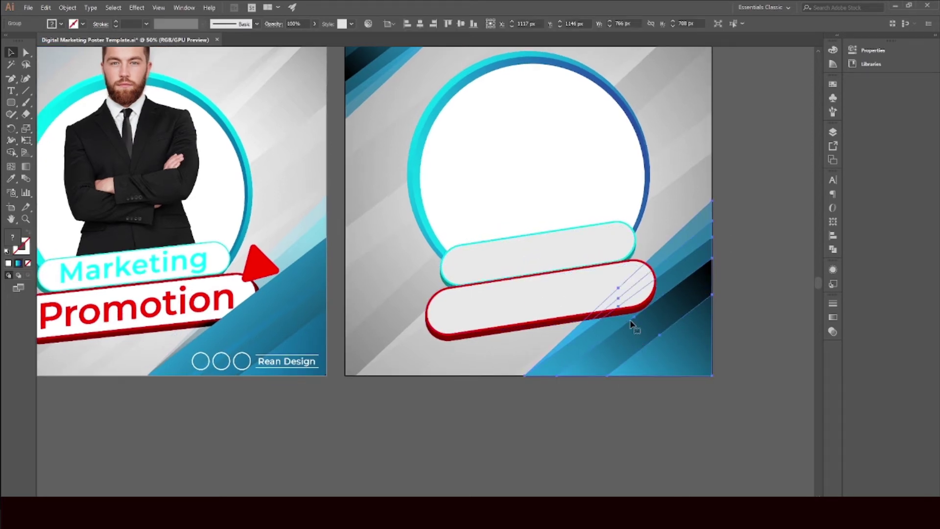
left_click(26, 141)
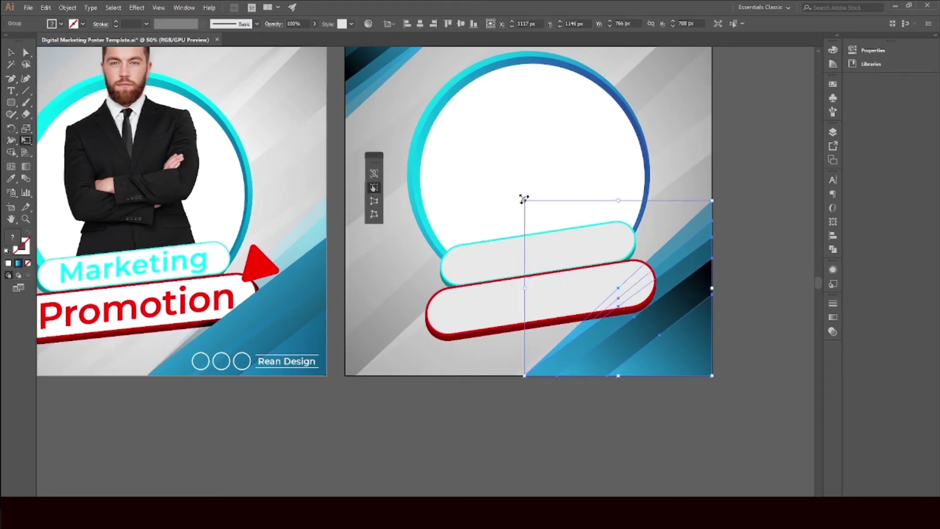
left_click_drag(523, 200, 540, 214)
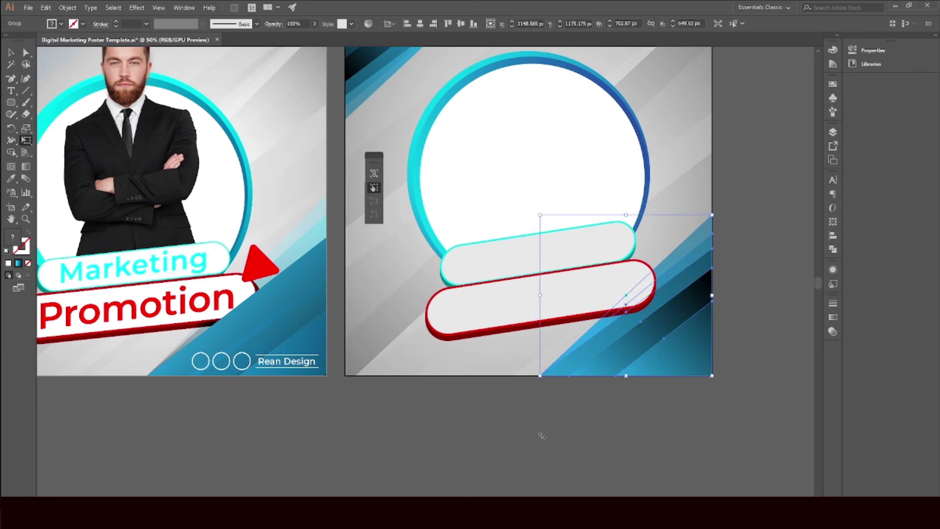
left_click(19, 52)
key("ctrl+minus")
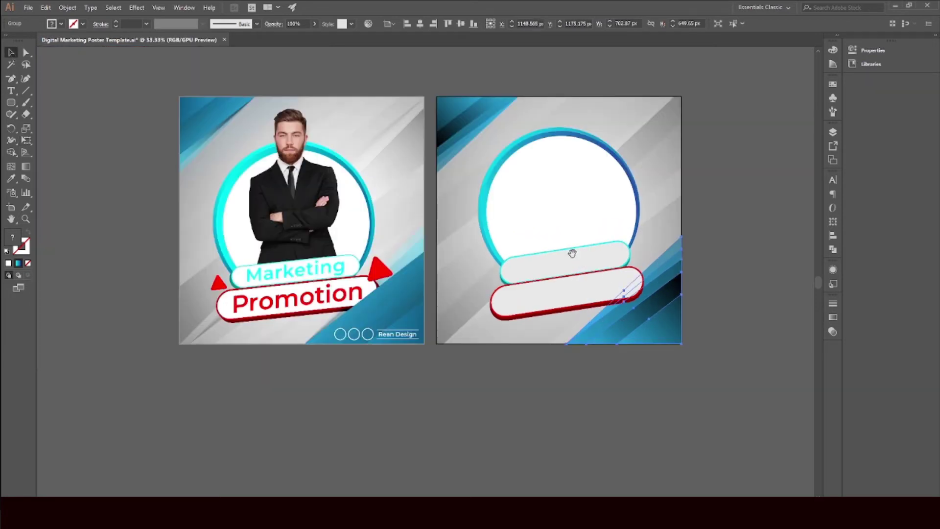
Scale the cyan banner down proportionally about its centre to about 777 × 230 px with Free Transform
left_click(573, 403)
scroll(262, 310, "up", 2)
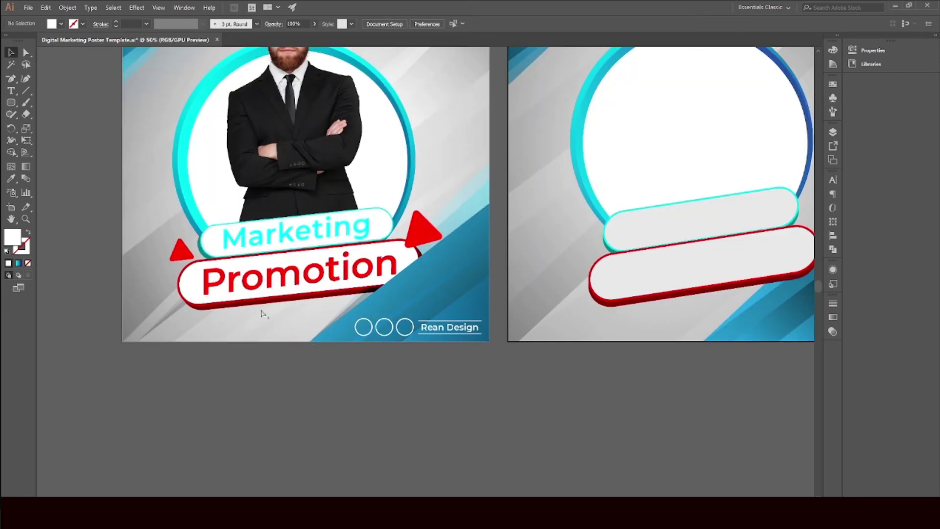
scroll(406, 303, "up", 2)
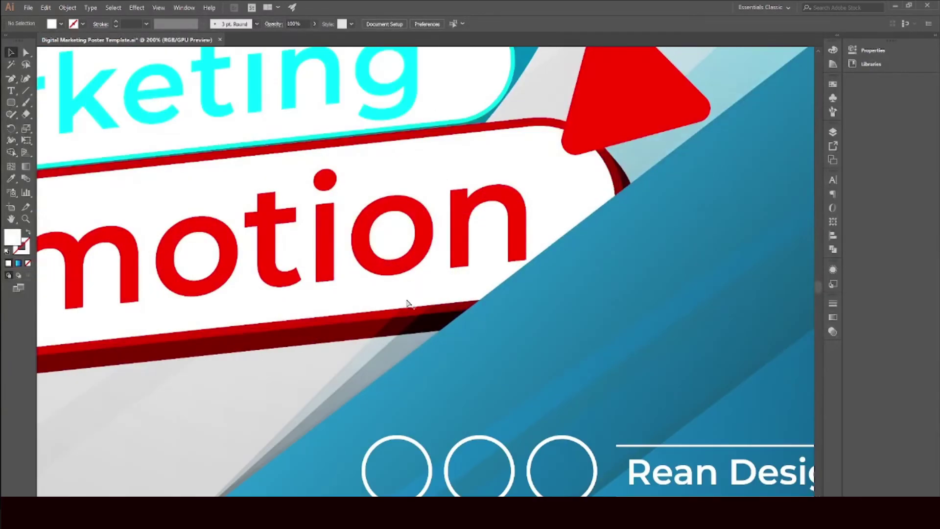
scroll(407, 310, "down", 2)
scroll(496, 314, "down", 1)
scroll(541, 330, "right", 3)
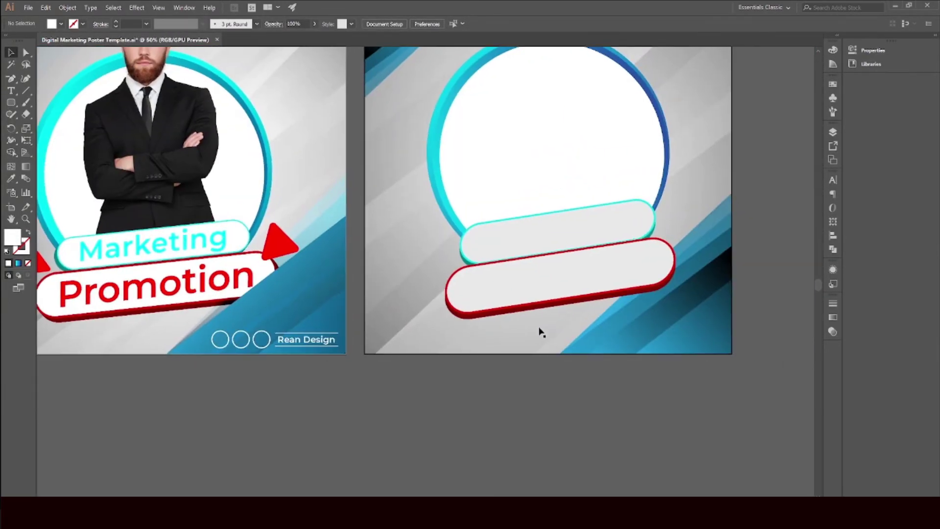
scroll(617, 327, "up", 3)
left_click(602, 305)
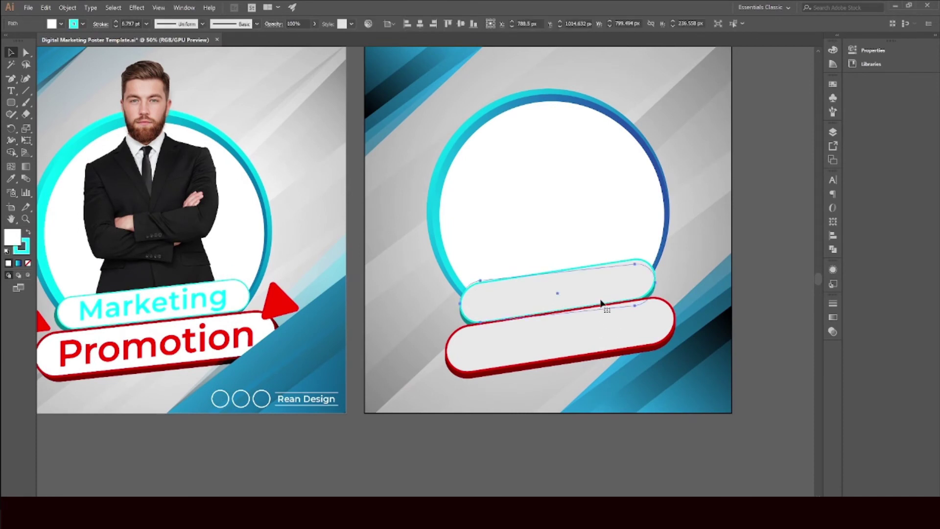
left_click(26, 140)
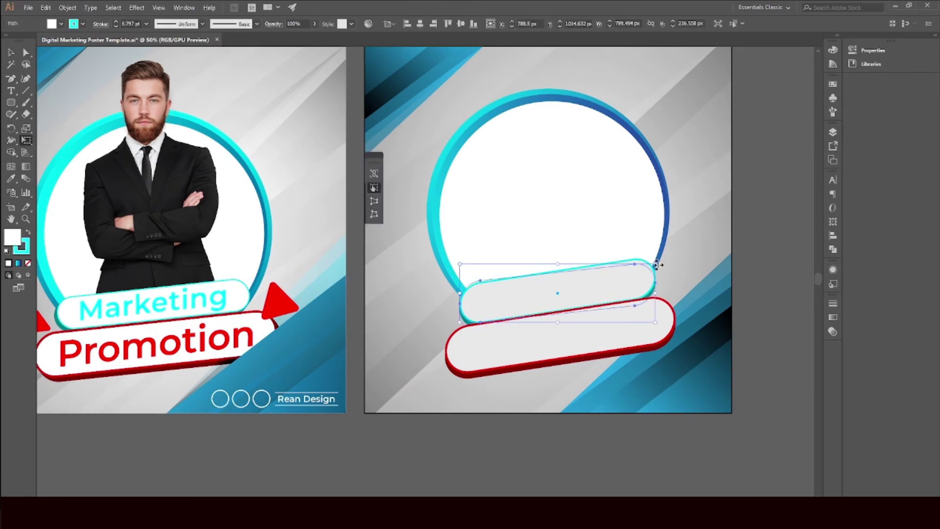
left_click_drag(656, 265, 652, 264)
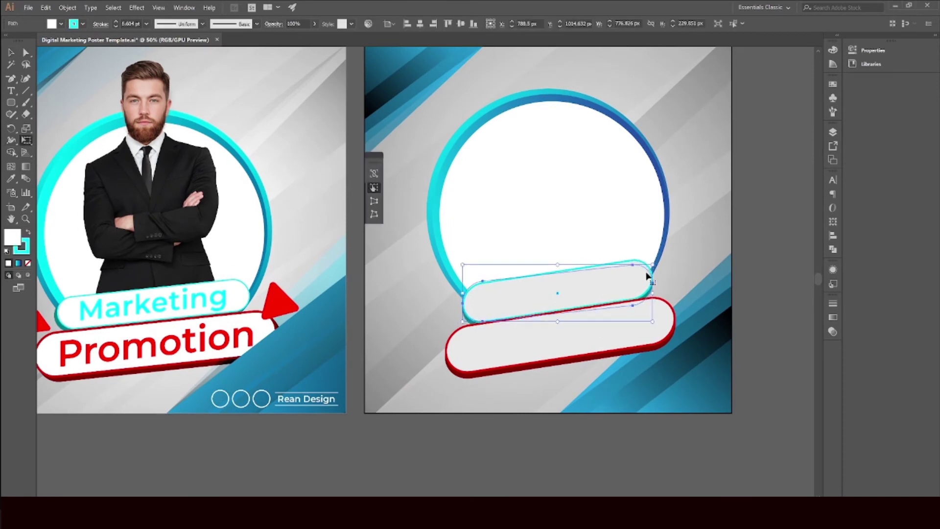
left_click(11, 53)
Edit the cyan banner's 3D Extrude & Bevel effect, setting its extrude depth to 97 pt
scroll(520, 403, "down", 1)
scroll(585, 296, "up", 1)
scroll(619, 265, "down", 2)
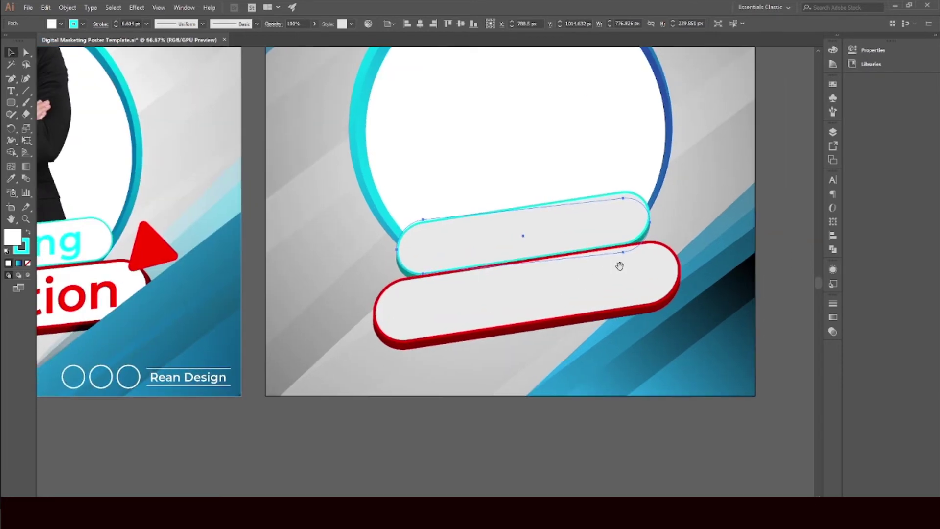
left_click(833, 269)
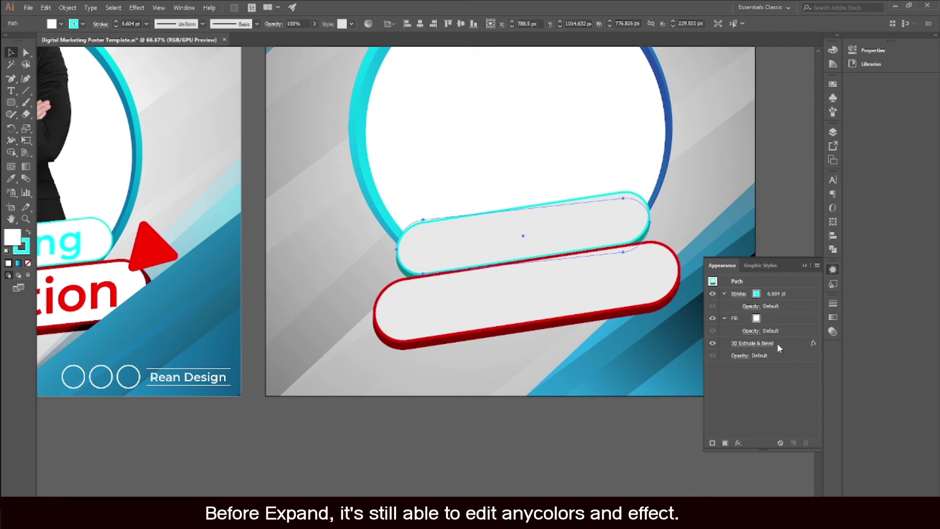
left_click(757, 342)
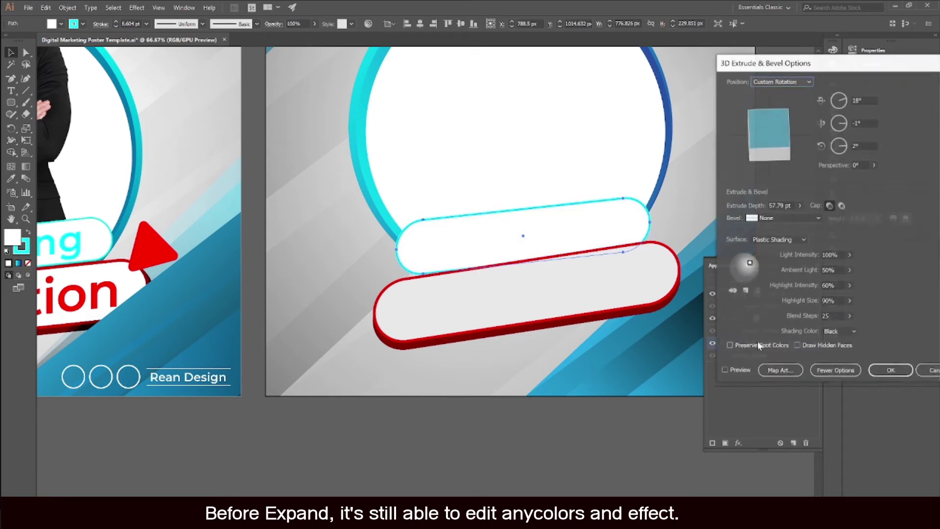
left_click(731, 368)
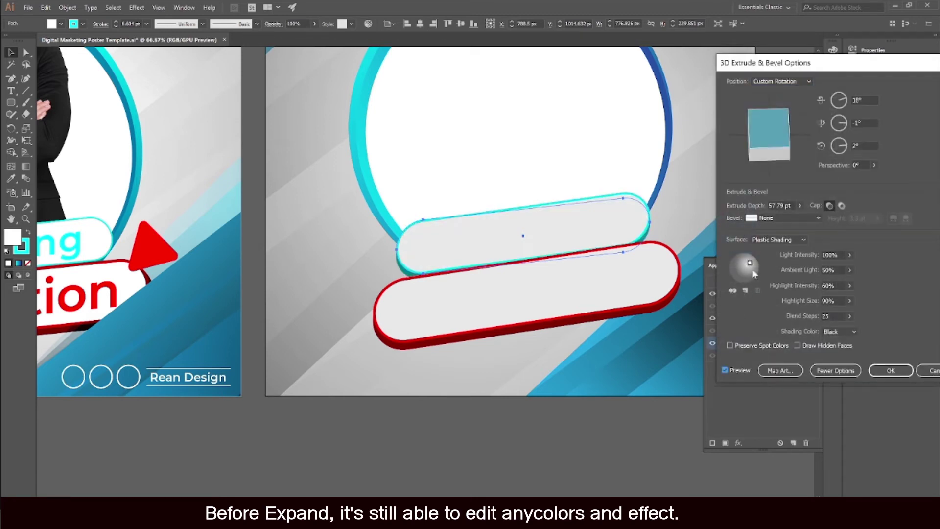
left_click(798, 207)
mouse_move(777, 218)
left_mouse_down()
mouse_move(793, 217)
mouse_move(779, 218)
left_mouse_up()
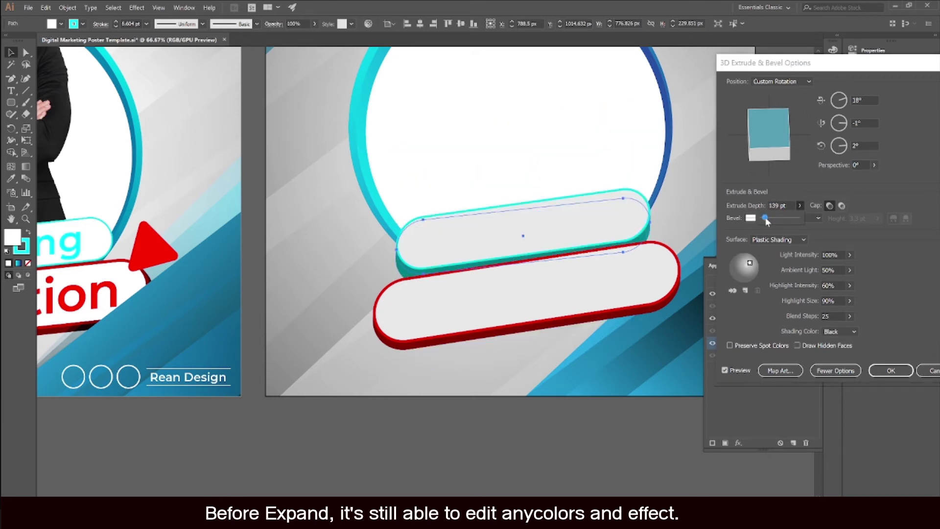
left_click_drag(764, 221, 763, 220)
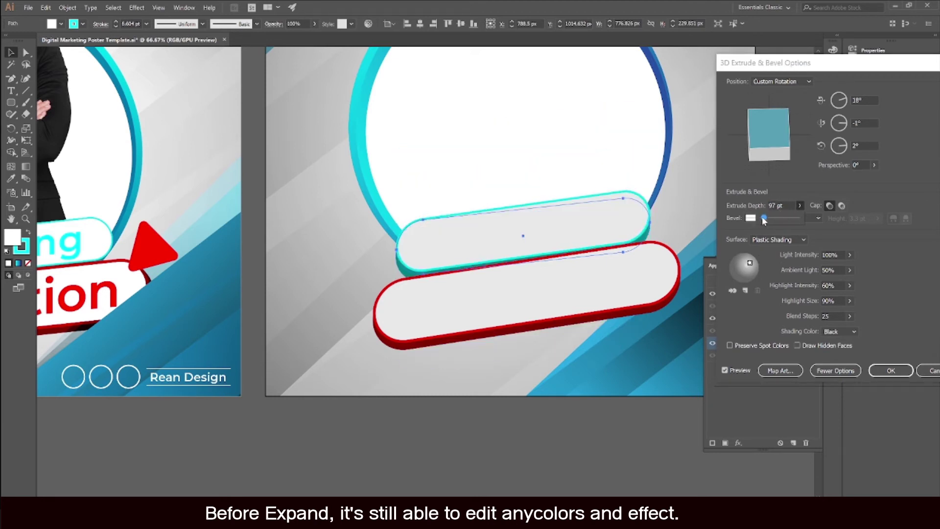
left_click(789, 206)
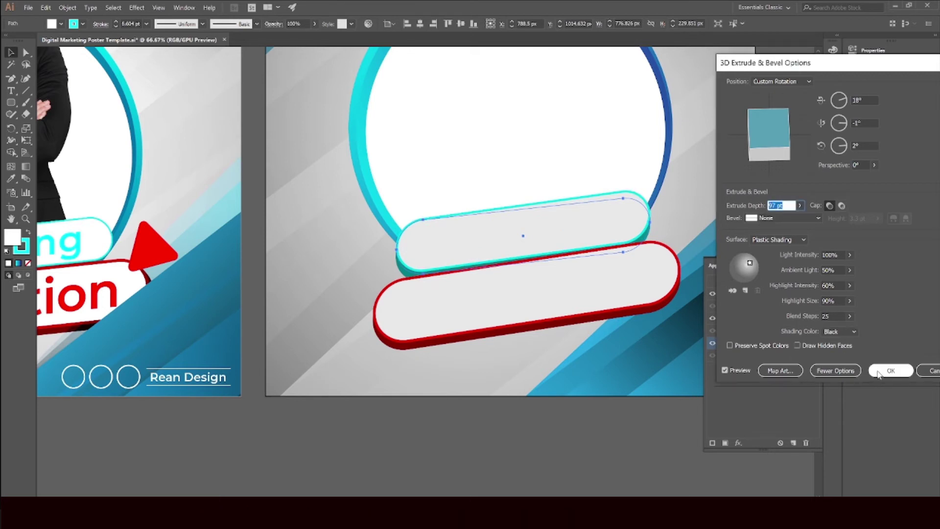
left_click(890, 370)
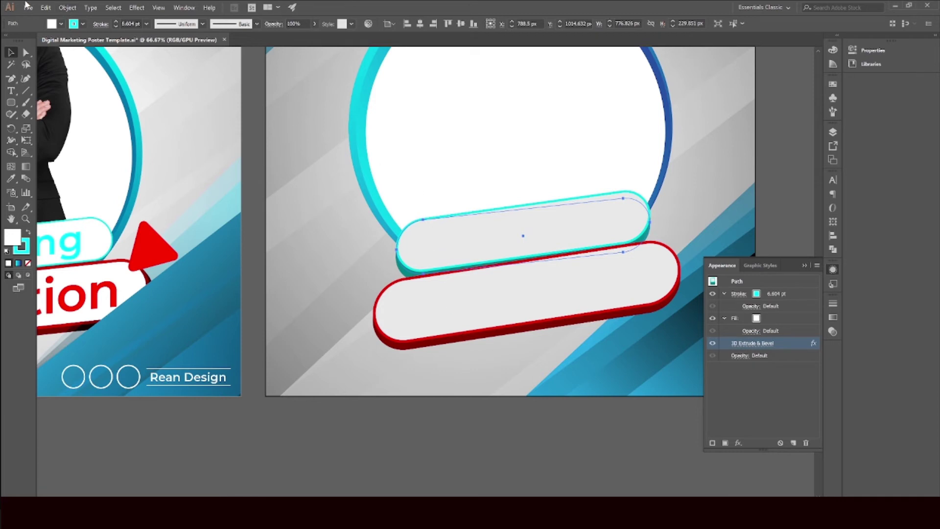
Expand the appearance of the cyan banner and of the red banner
left_click(67, 8)
left_click(99, 124)
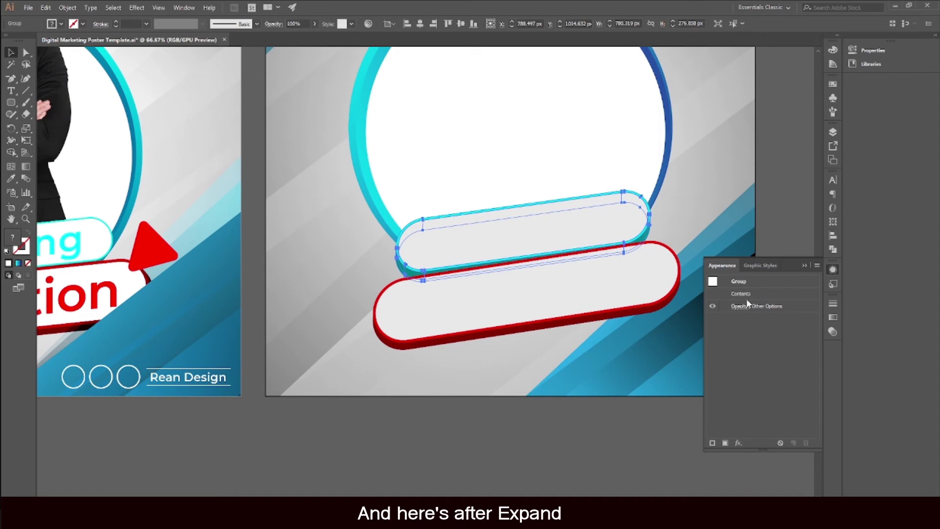
left_click(529, 296)
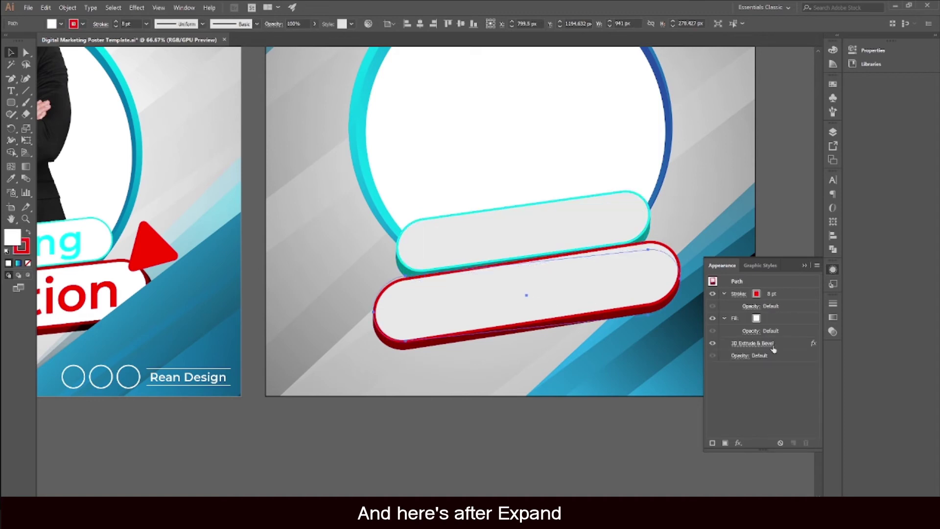
left_click(68, 7)
left_click(95, 123)
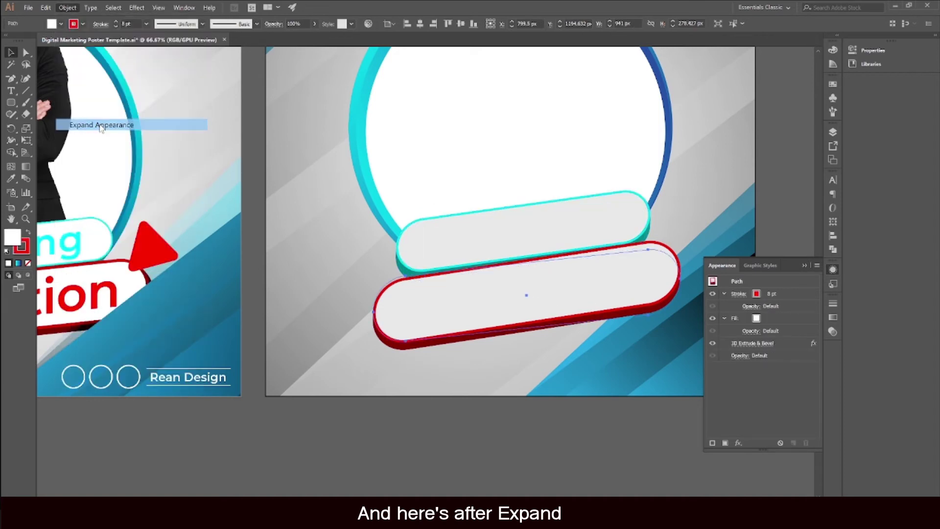
left_click(804, 265)
left_click(484, 434)
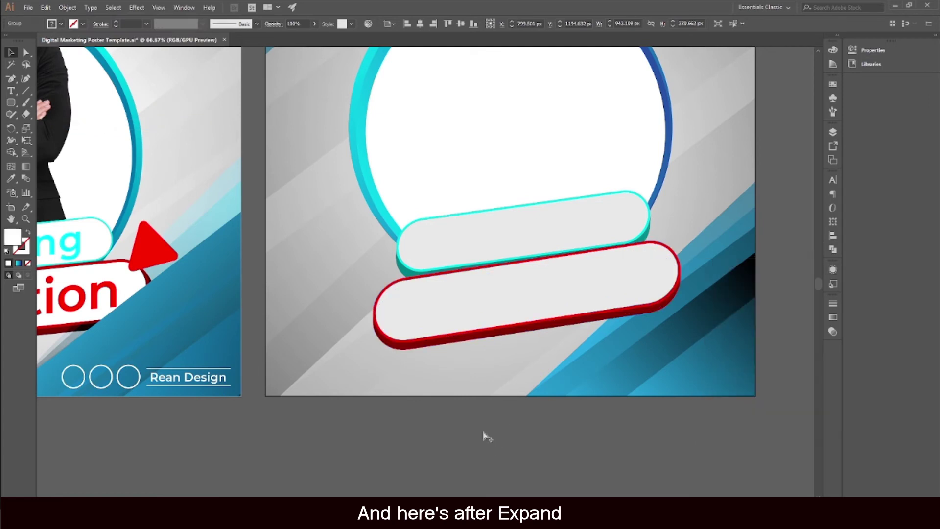
key("ctrl+minus")
left_click(432, 362)
left_click_drag(357, 362, 455, 339)
left_click(486, 432)
left_click(616, 256)
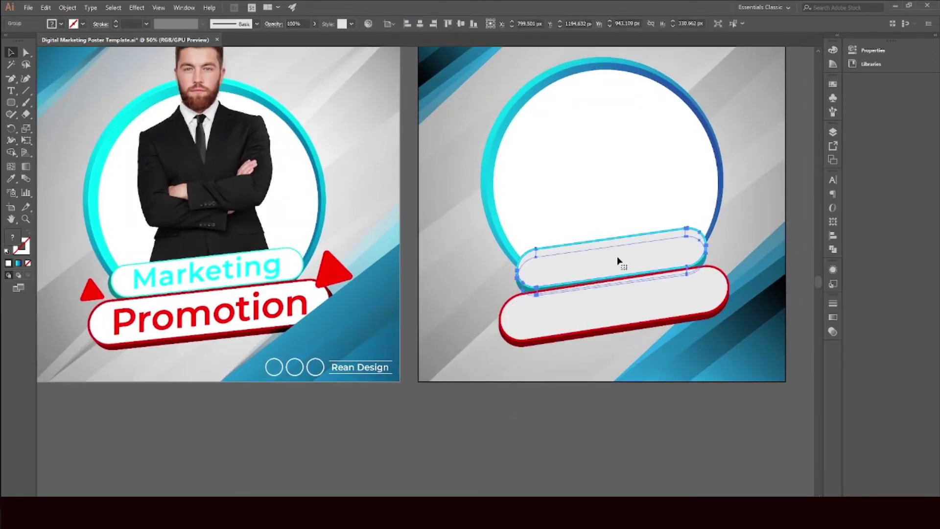
left_click(472, 441)
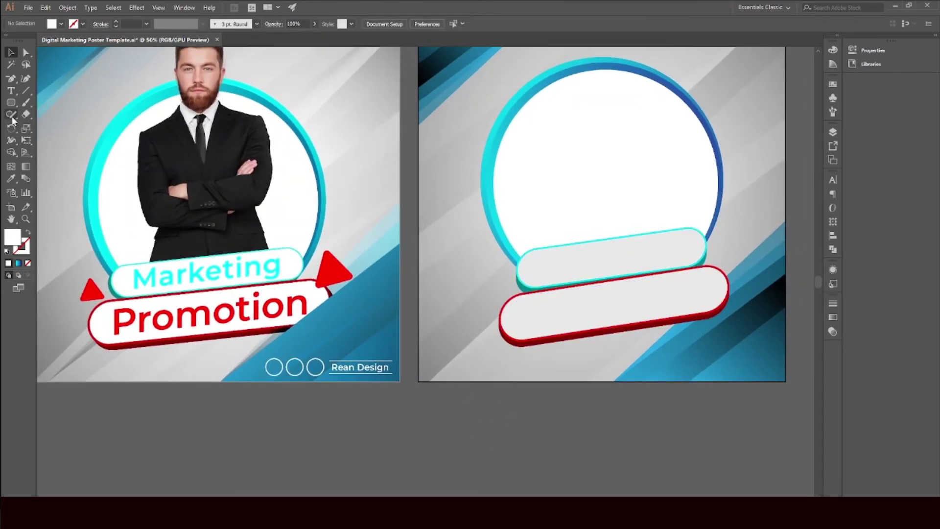
Add the text "Marketing" over the cyan banner in Montserrat SemiBold
left_click(11, 91)
scroll(607, 389, "down", 1)
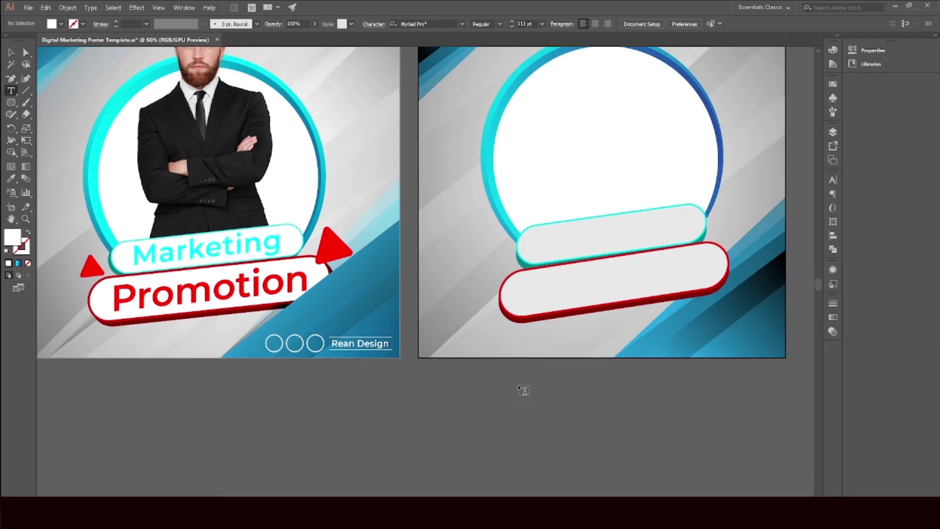
left_click(535, 244)
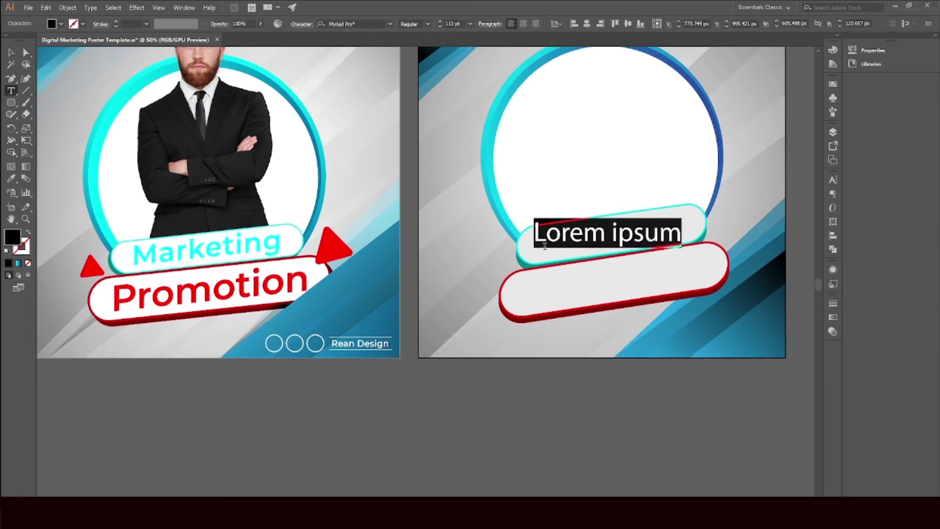
left_click(346, 24)
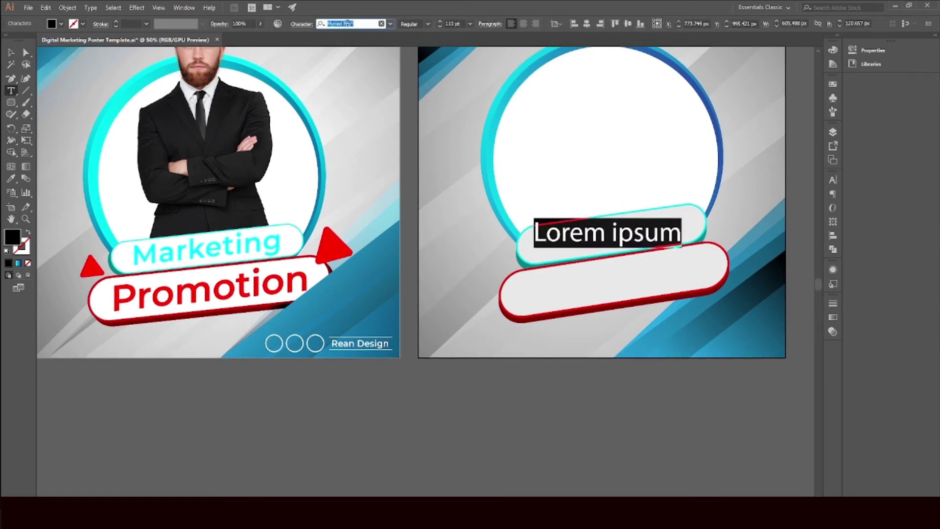
type("mon")
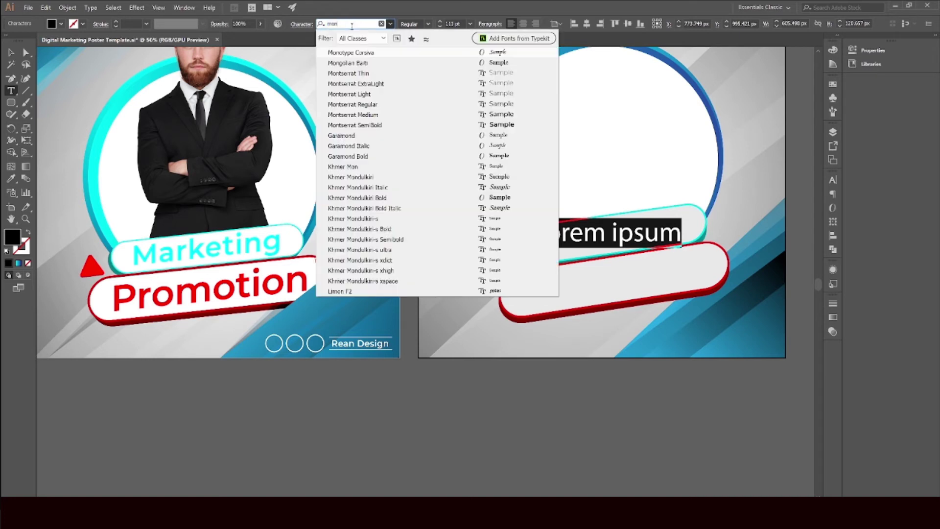
left_click(383, 125)
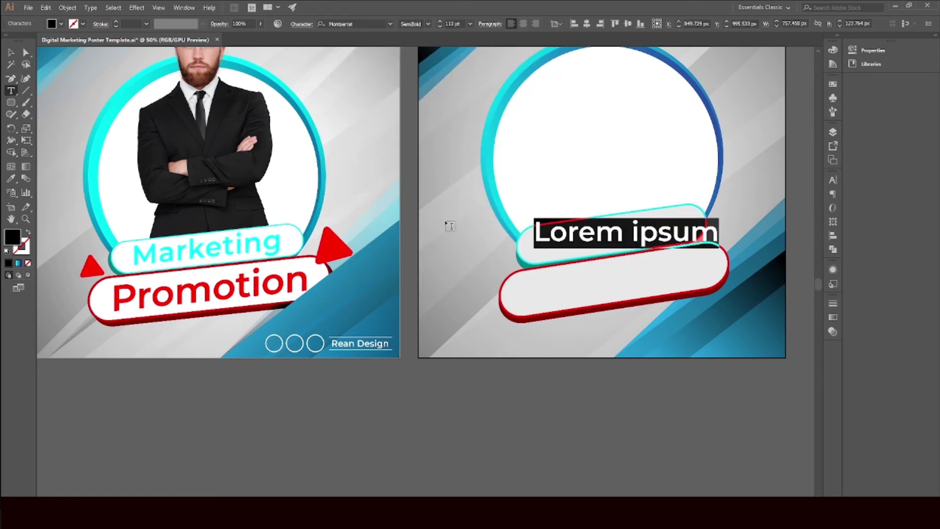
type("Ma")
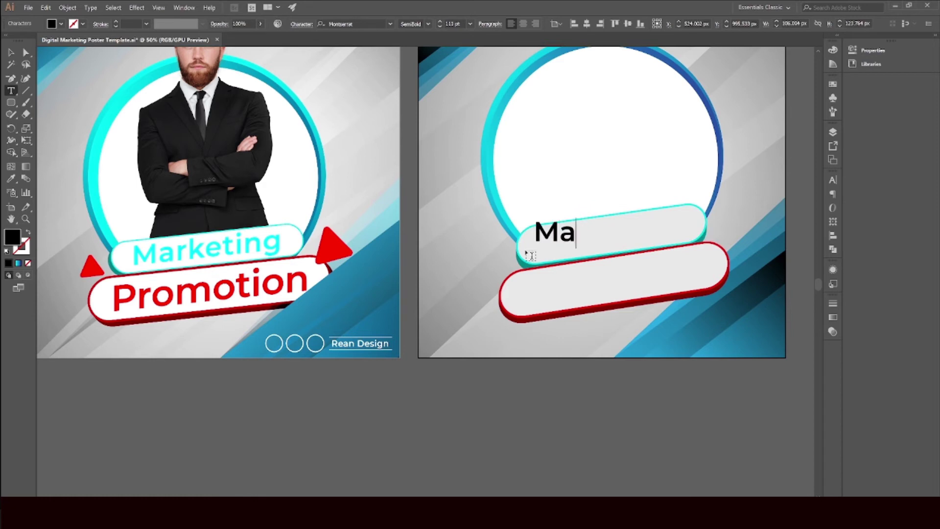
type("rketing")
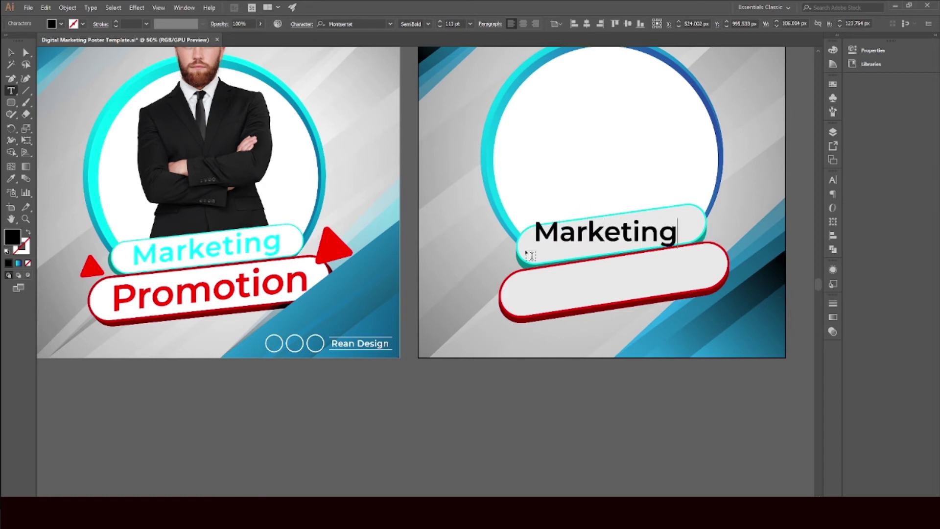
Fill the "Marketing" text with cyan
left_click(16, 52)
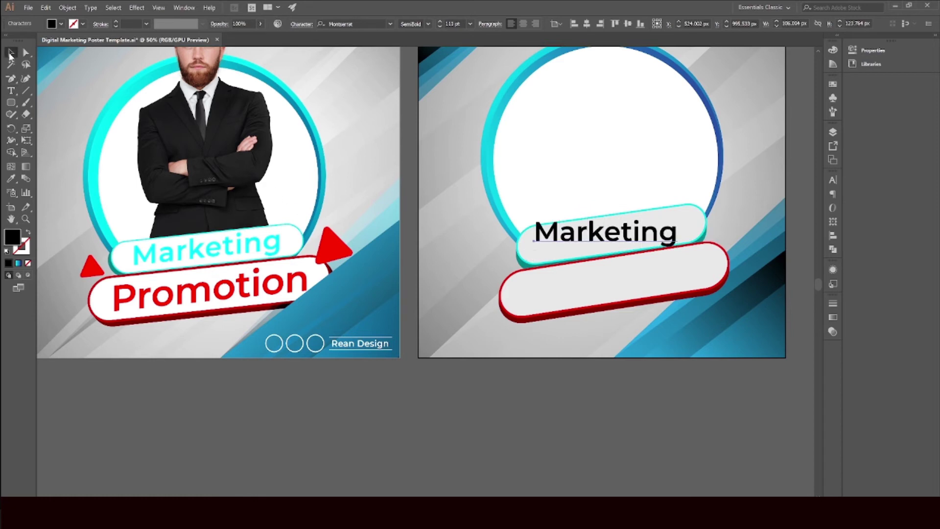
left_click(61, 24)
left_click(56, 41)
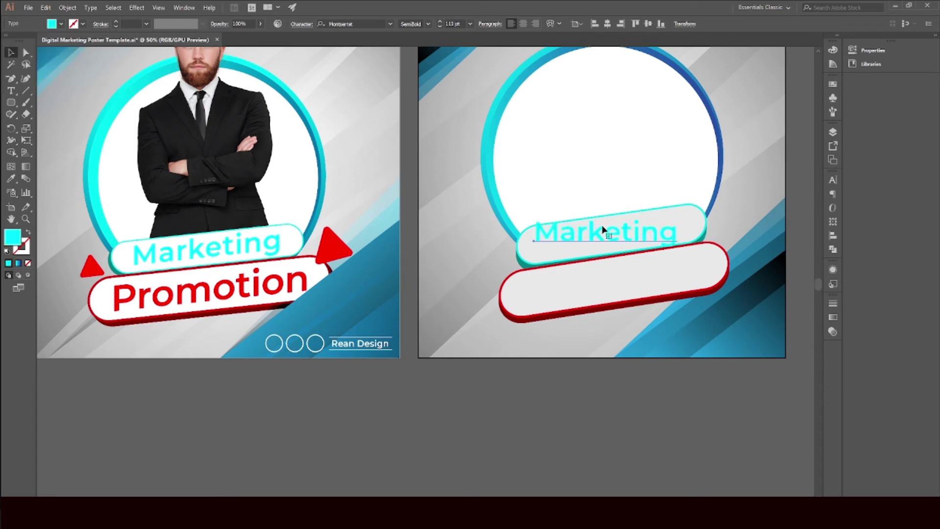
Enlarge the "Marketing" text to about 123 pt and tilt it to follow the cyan banner's slope
left_click(26, 141)
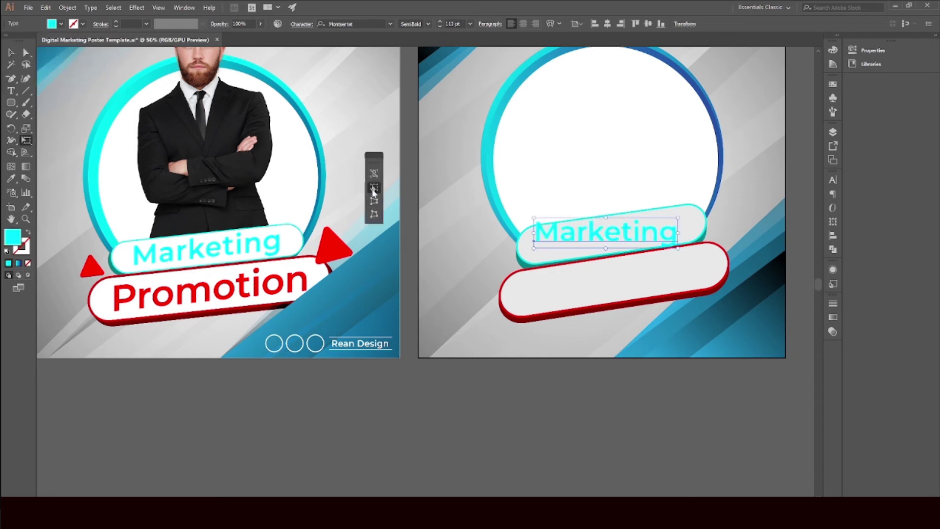
left_click_drag(676, 225, 692, 205)
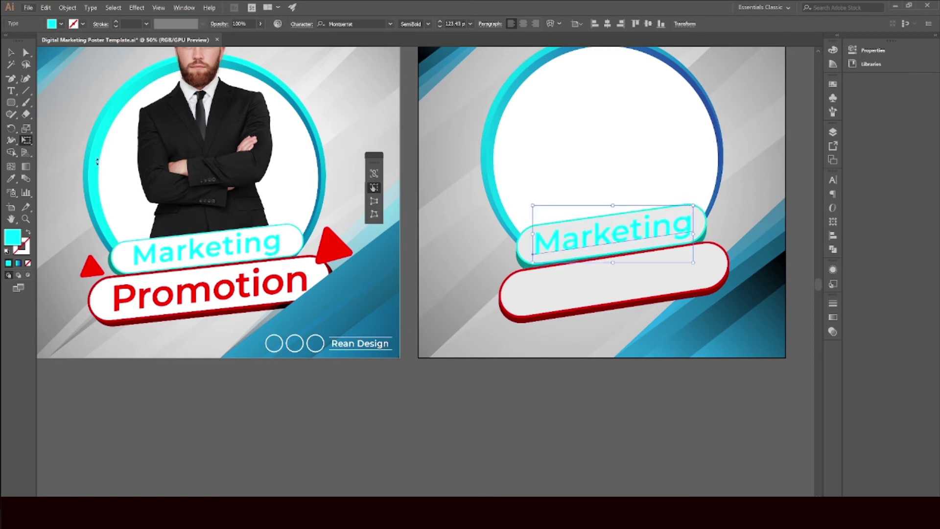
left_click(11, 51)
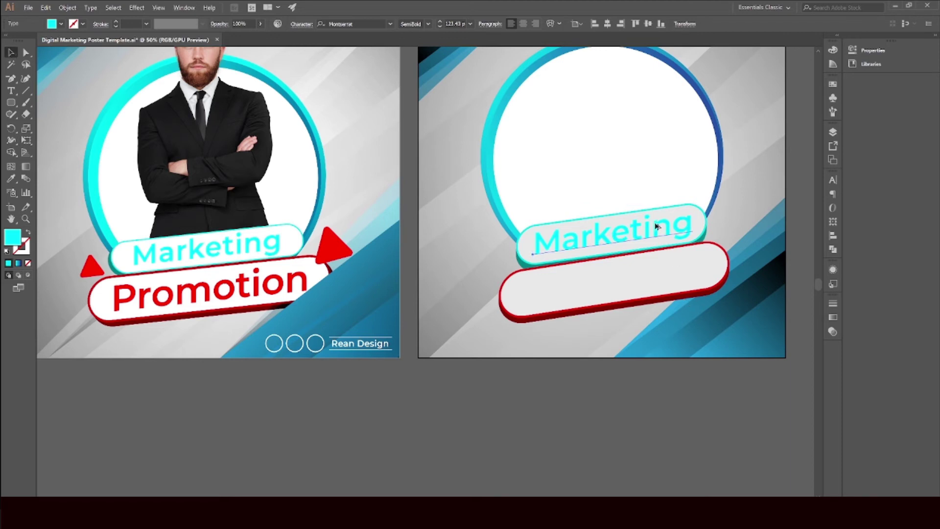
Duplicate the "Marketing" text down onto the red banner and change the copy's wording to "Promotion"
left_click_drag(656, 225, 663, 274)
key("t")
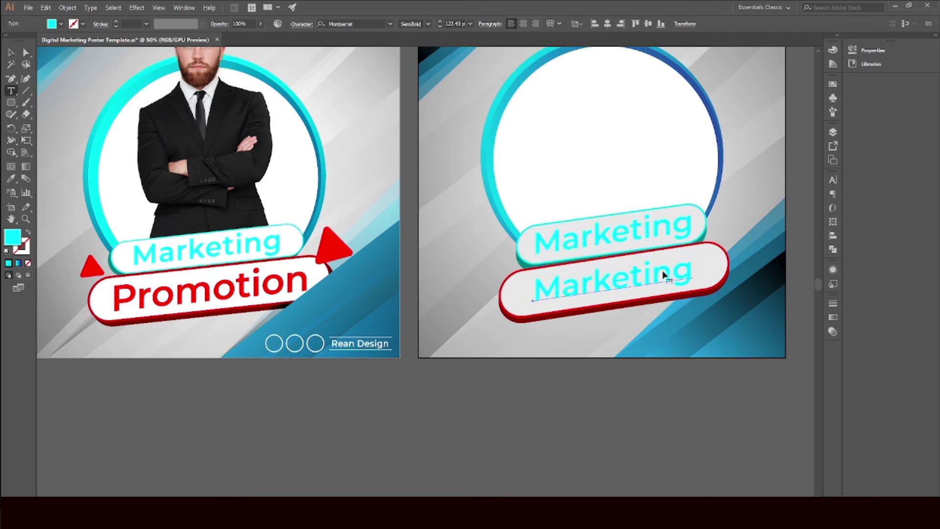
left_click(663, 274)
key("ctrl+a")
type("Promoto")
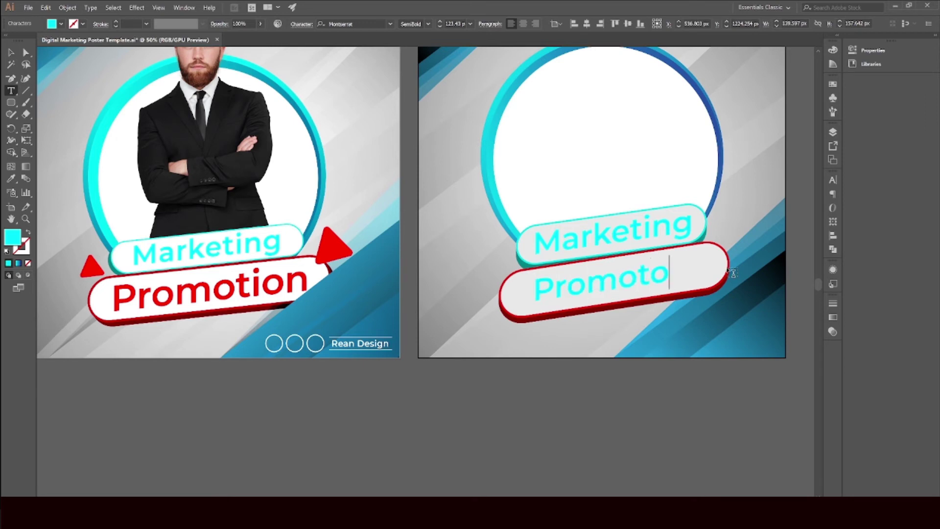
key("BackSpace")
type("ion")
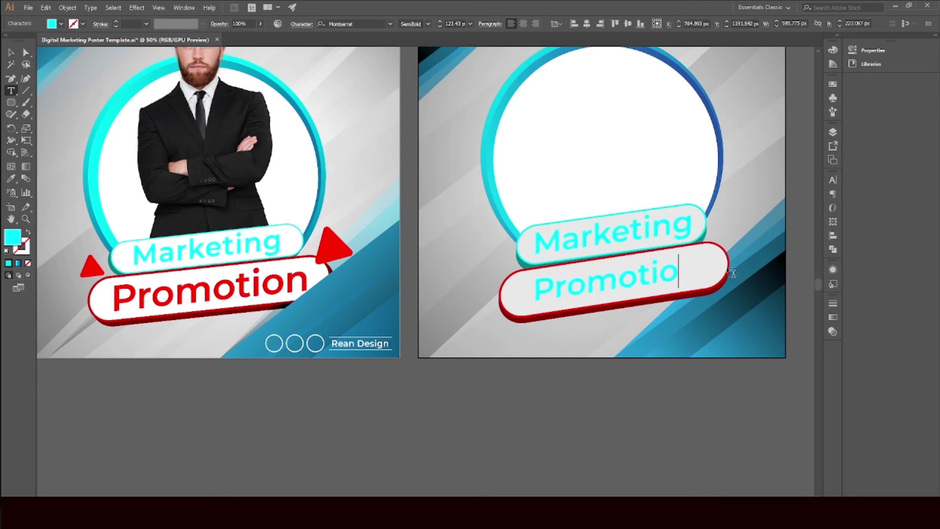
Enlarge the "Promotion" text to 142 pt and reposition it to sit centrally on the red banner
left_click(11, 53)
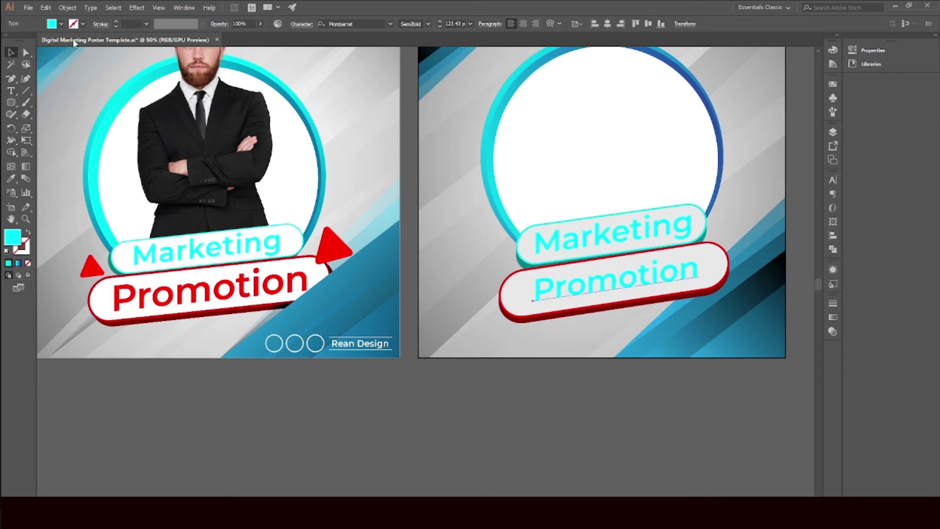
left_click(440, 22)
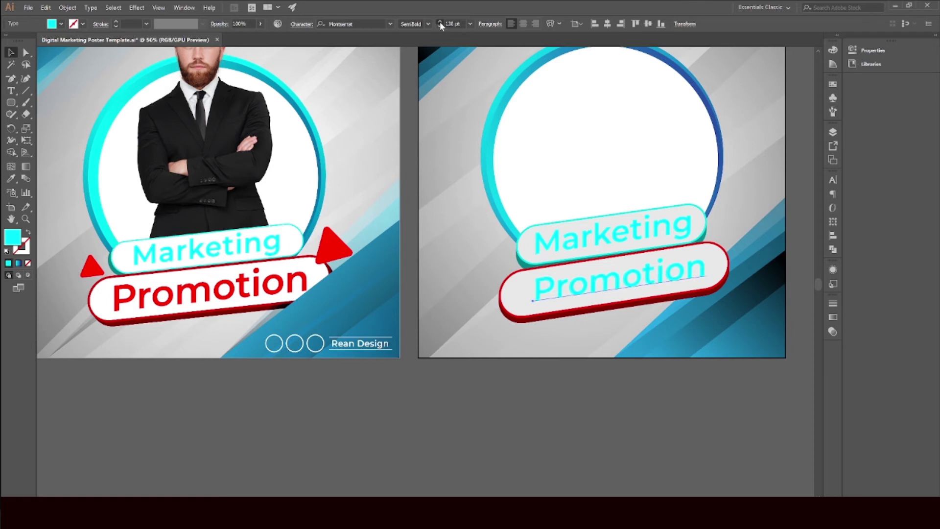
left_click_drag(683, 281, 670, 287)
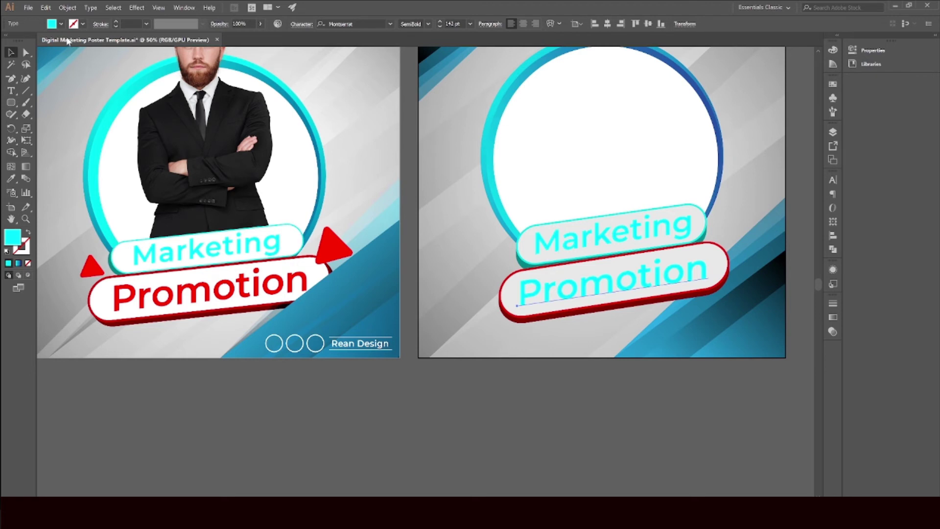
Fill the "Promotion" text with red
left_click(60, 24)
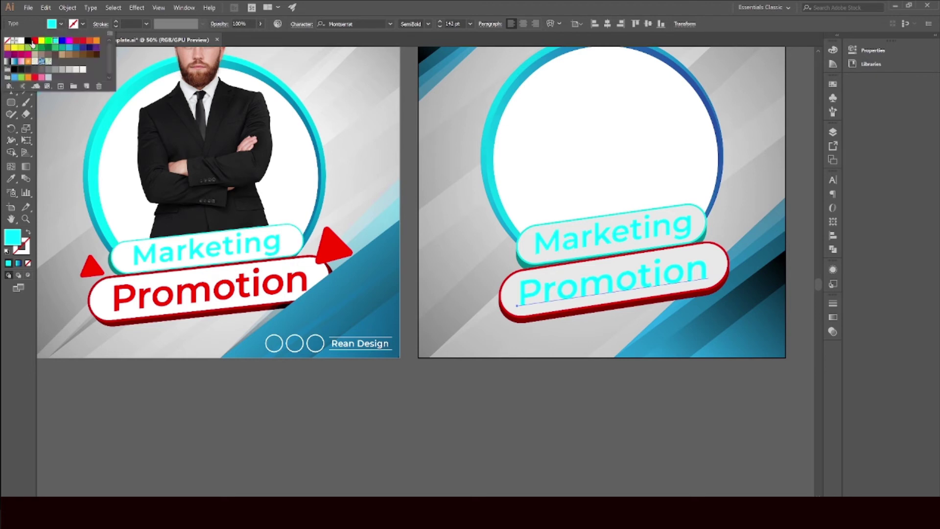
left_click(33, 41)
left_click(547, 380)
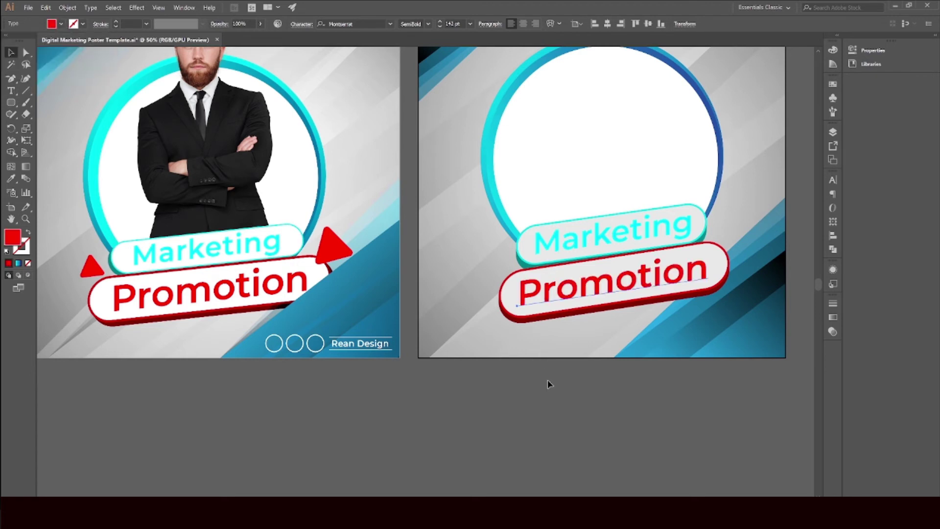
Bring the blue group in the second artboard's bottom-right corner to the front, over the end of the red banner
left_click_drag(714, 388, 634, 424)
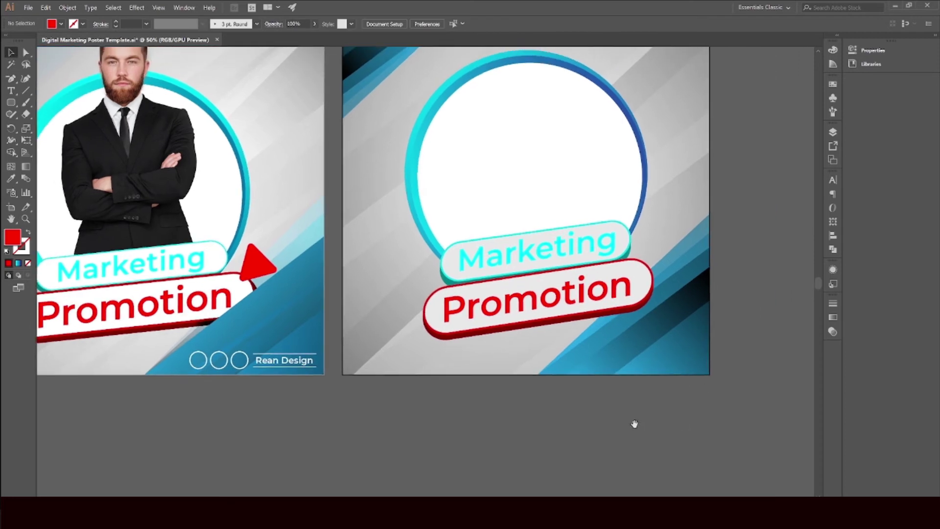
left_click(667, 312)
right_click(362, 178)
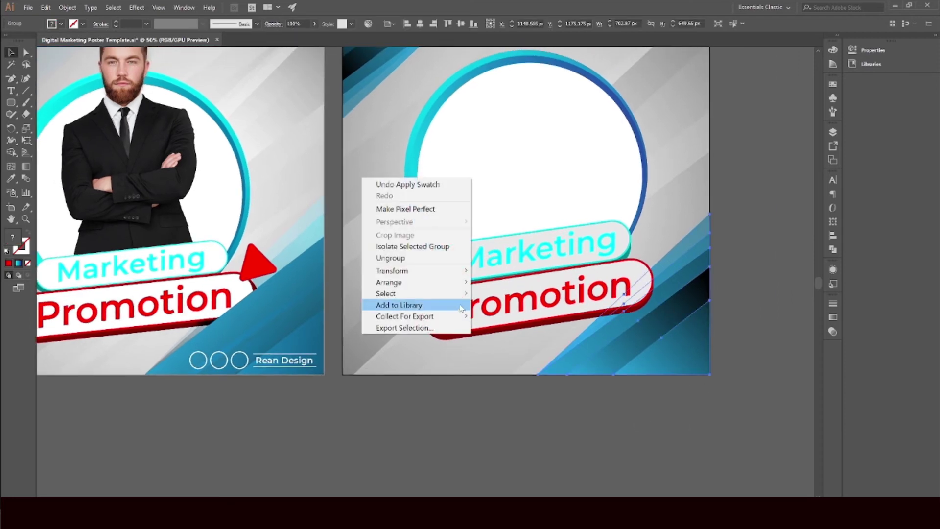
mouse_move(440, 283)
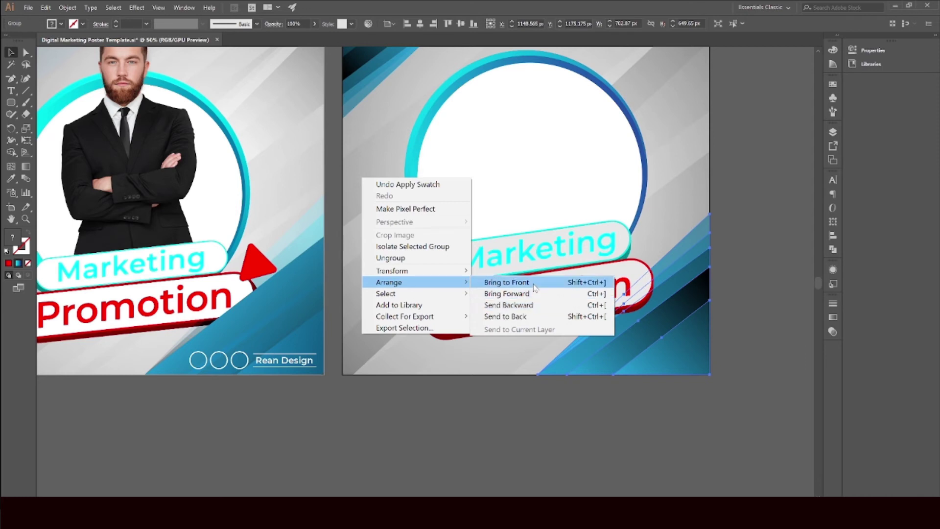
left_click(534, 287)
left_click(618, 427)
left_click(660, 346)
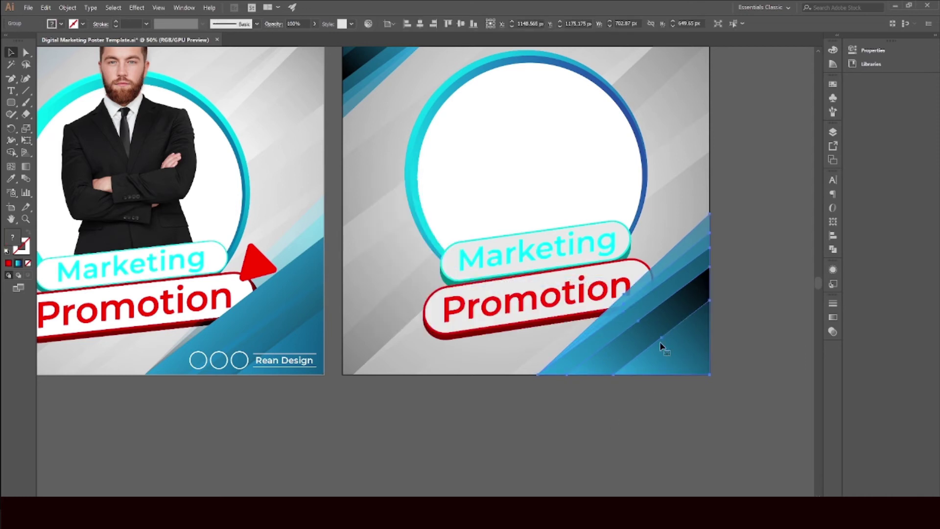
left_click(734, 311)
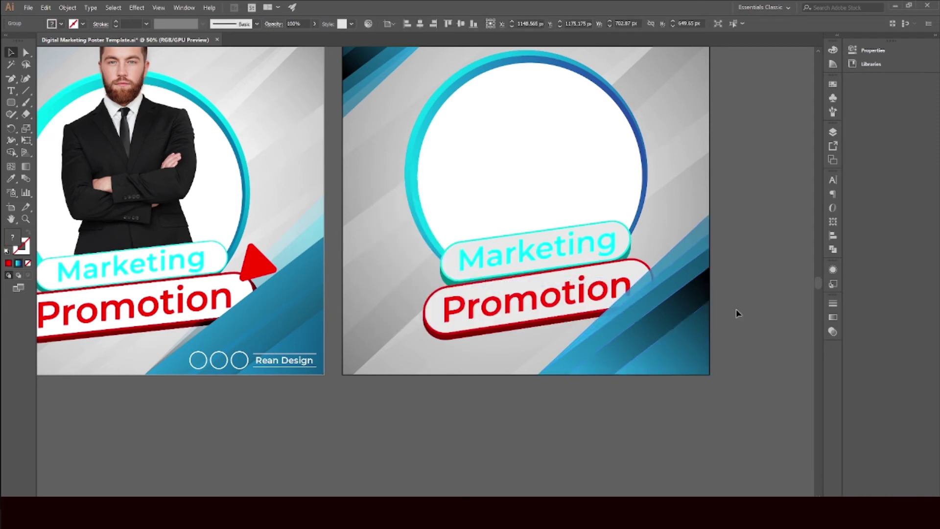
Isolate the bottom-right corner group and try the Overlay blend mode on its two outer blue stripes
left_click(685, 246)
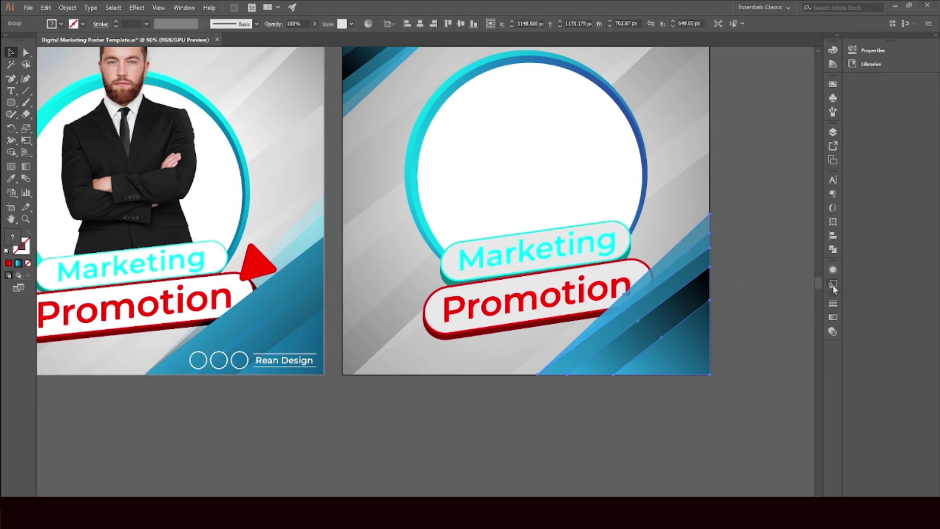
double_click(688, 245)
left_click(691, 238)
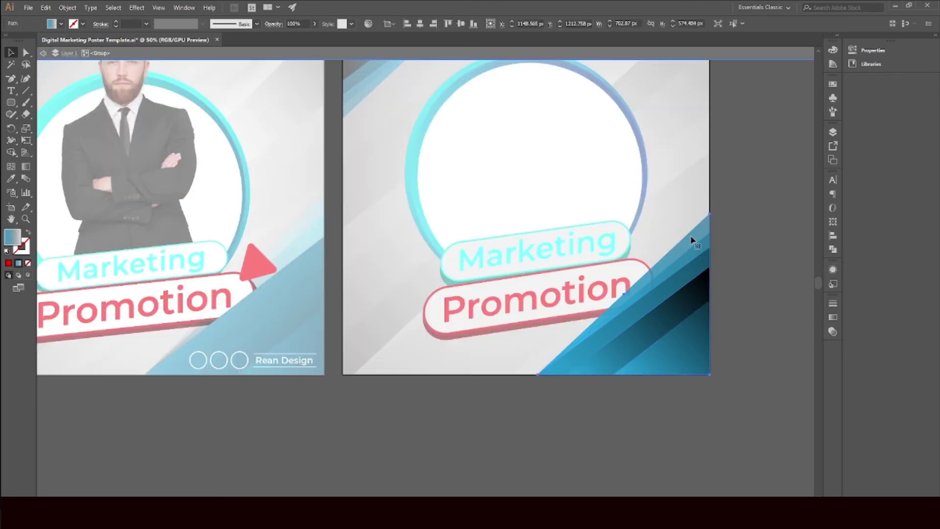
left_click(697, 248, "shift")
left_click_drag(696, 248, 704, 270)
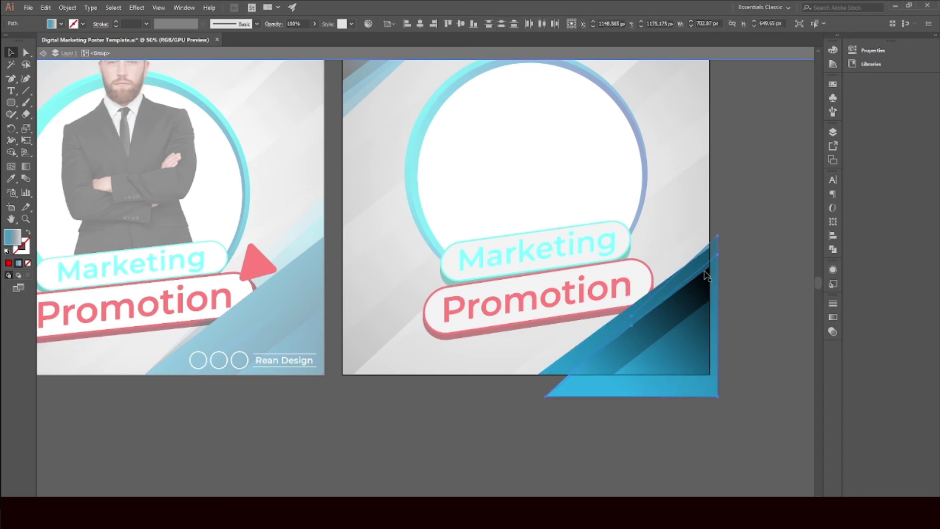
key("ctrl+z")
left_click(833, 270)
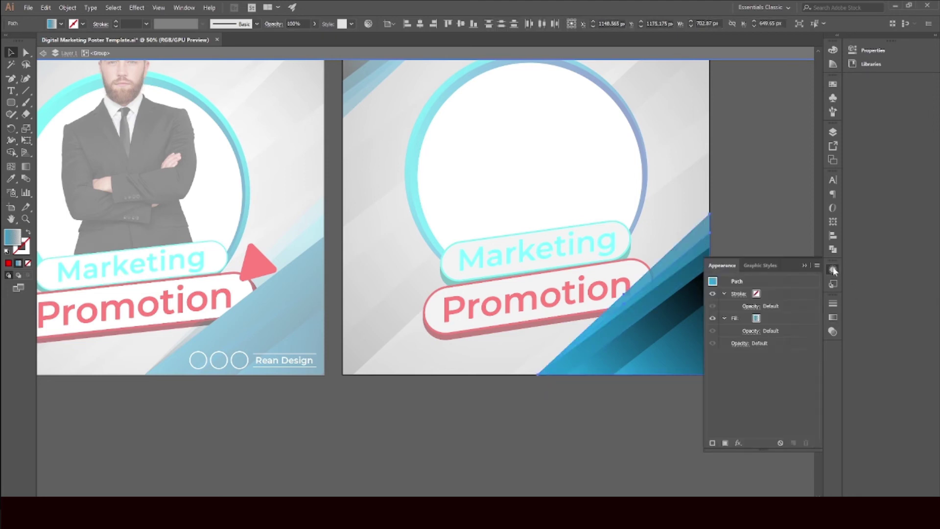
left_click(832, 317)
left_click(832, 332)
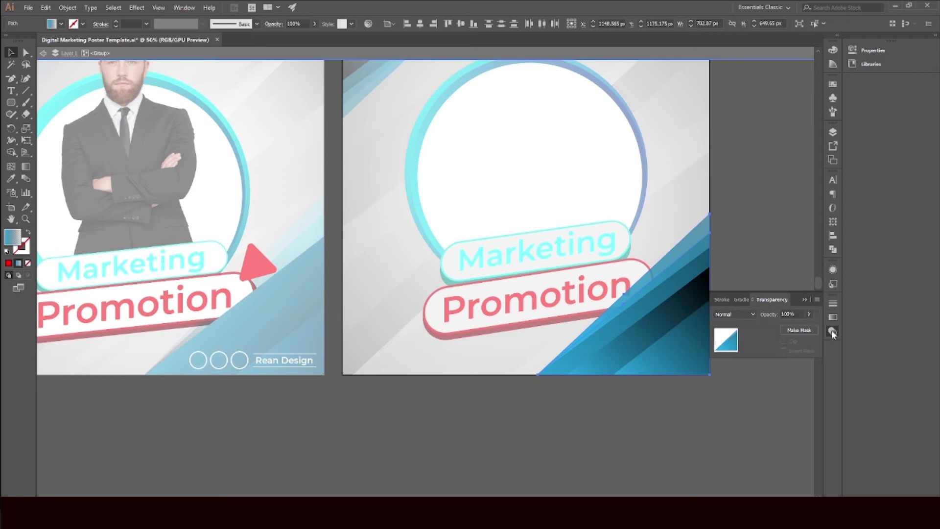
left_click(751, 315)
left_click(747, 410)
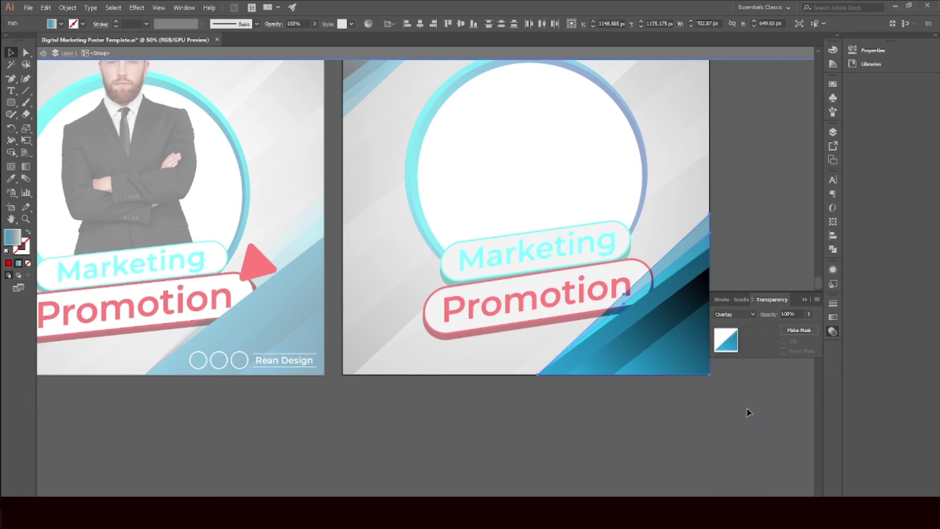
double_click(741, 416)
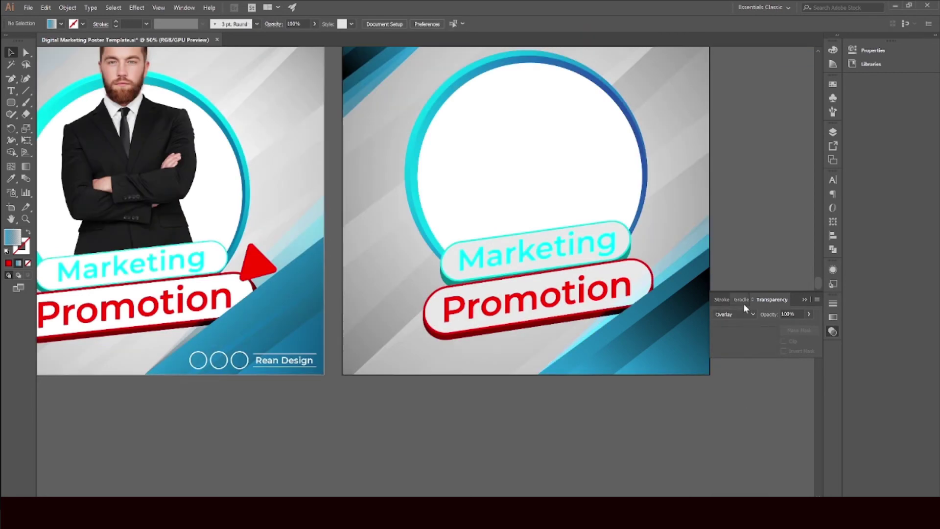
Try Screen and Hard Light on the bottom-right corner's two outer stripes, settling on the Soft Light blend mode
left_click(699, 257)
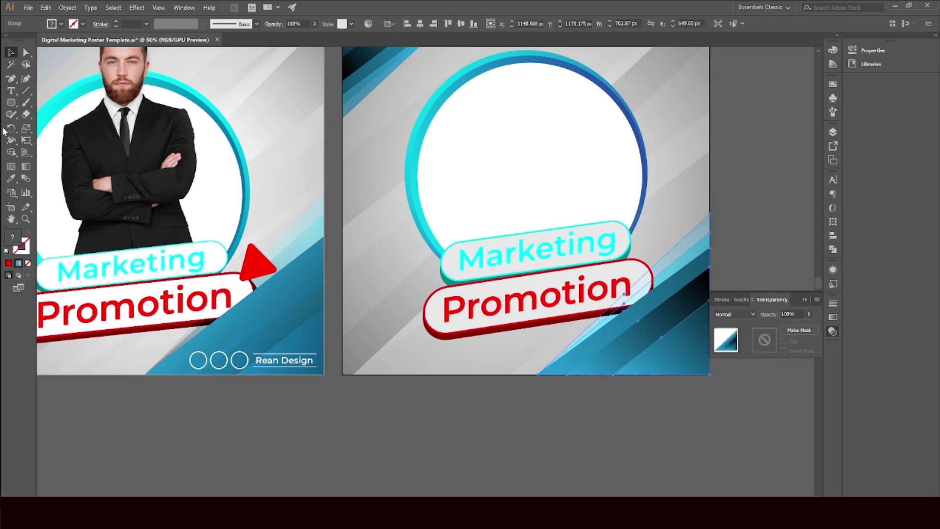
left_click(26, 53)
left_click(737, 247)
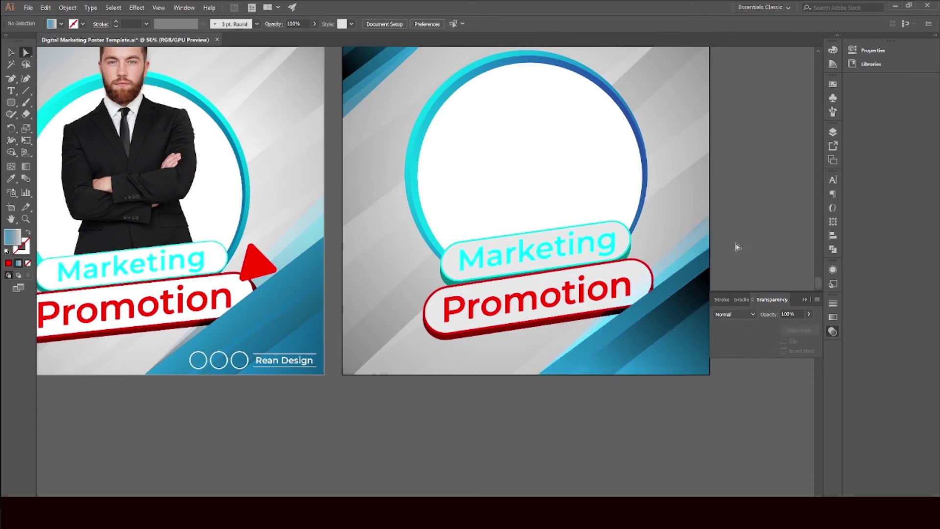
left_click(696, 241)
left_click(742, 315)
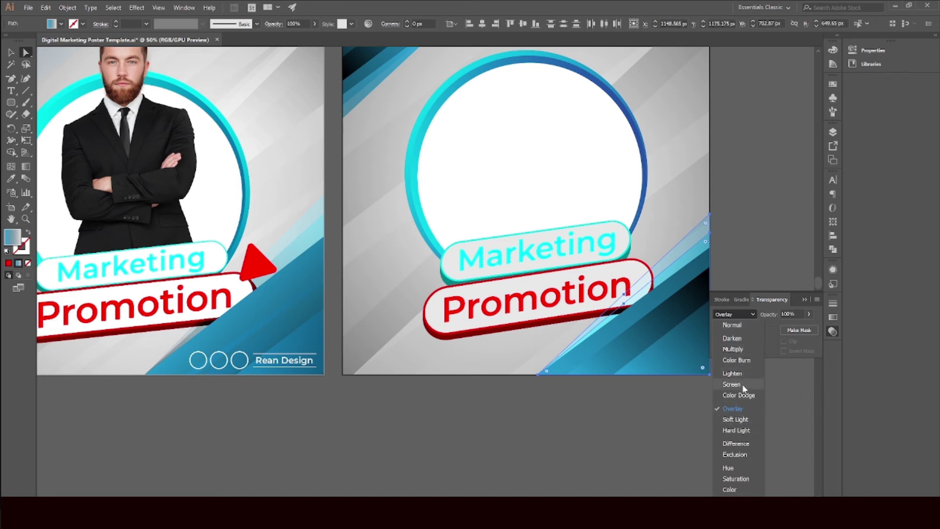
left_click(742, 385)
left_click(740, 315)
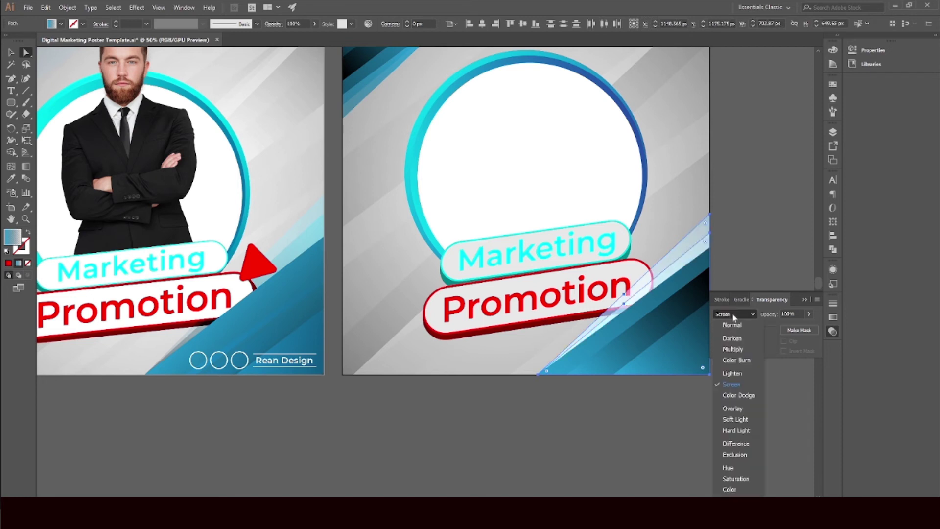
left_click(738, 432)
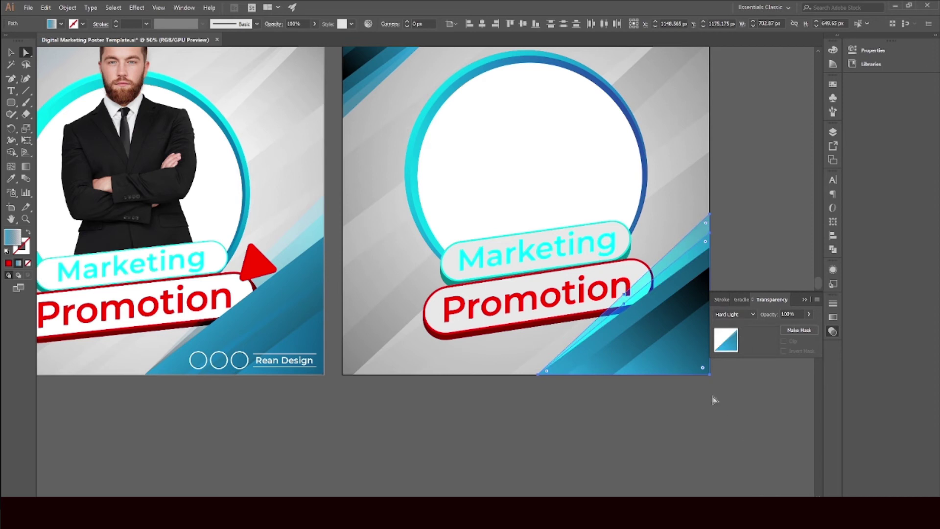
left_click(746, 314)
left_click(739, 415)
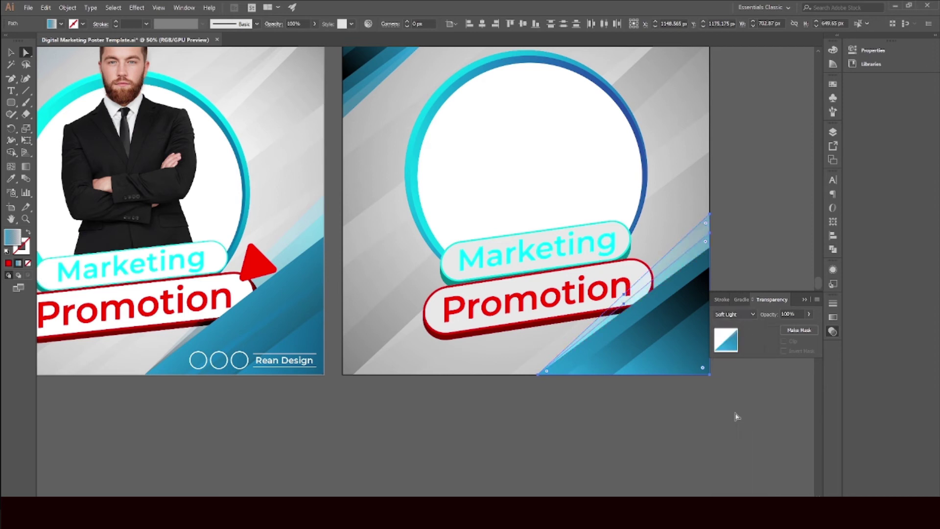
left_click(723, 414)
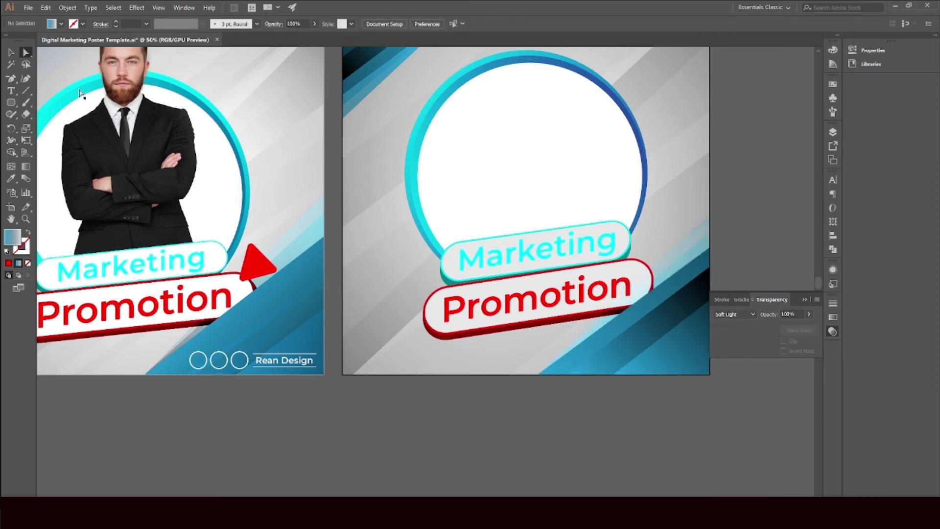
left_click(11, 53)
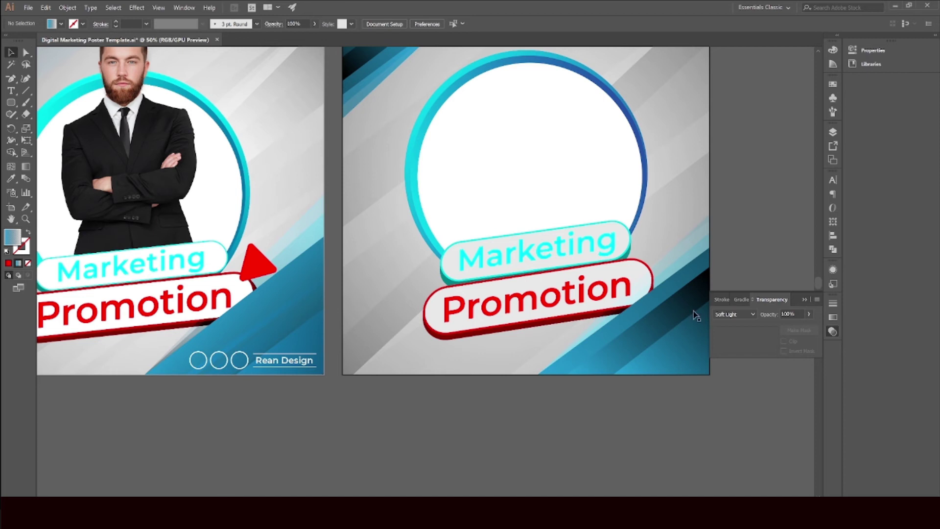
left_click(805, 300)
Group the "Marketing" and "Promotion" texts together with their cyan and red 3D banners
key("ctrl+minus")
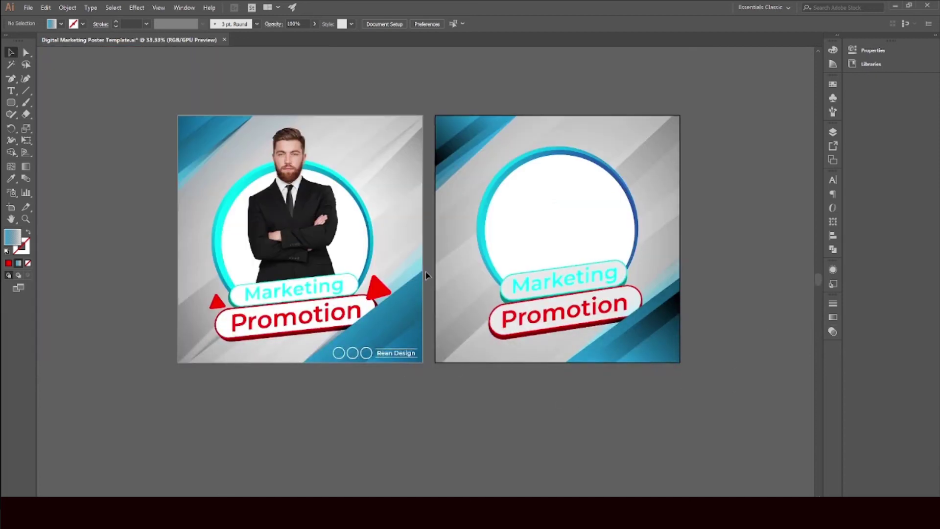
left_click(542, 304)
left_click(551, 287)
left_click(543, 305, "shift")
scroll(540, 300, "up", 1)
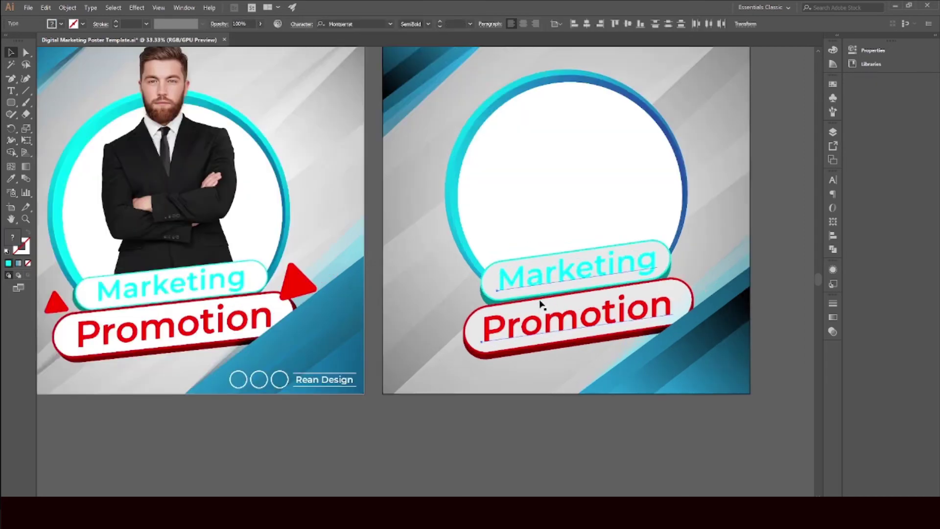
scroll(540, 304, "up", 1)
left_click(470, 322, "shift")
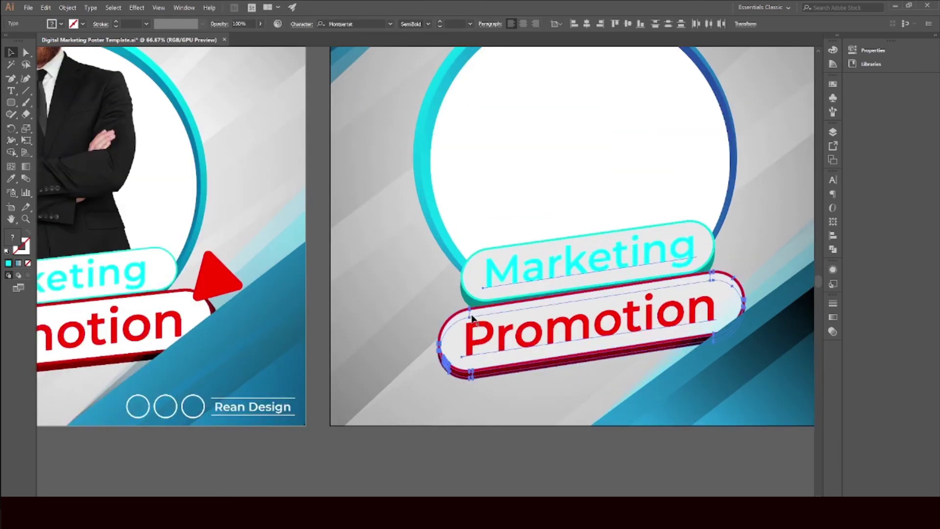
left_click(468, 283, "shift")
scroll(470, 283, "down", 2)
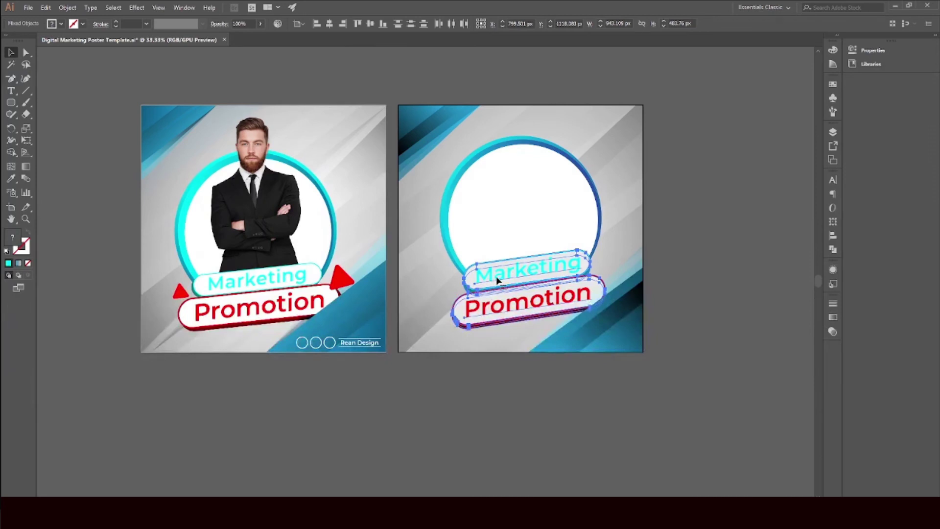
right_click(495, 278)
left_click(293, 219)
left_click(627, 437)
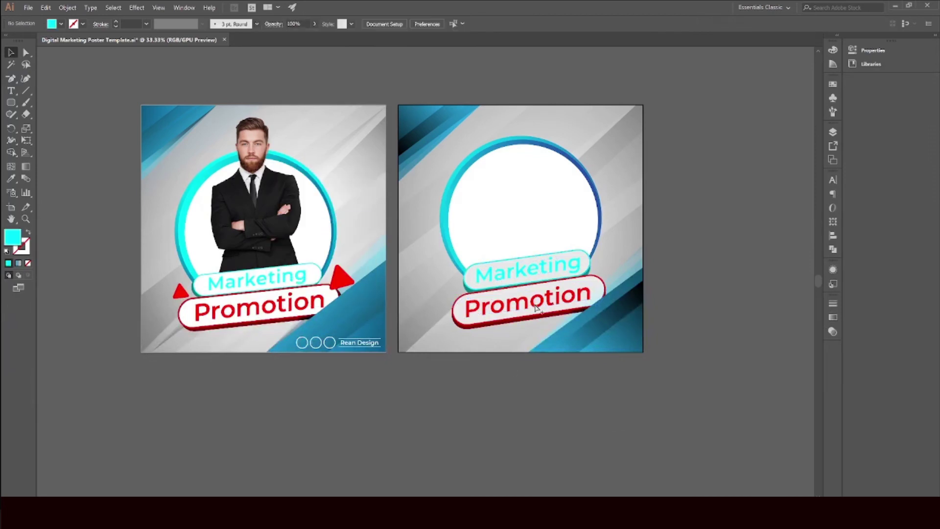
Move the grouped text banners slightly up and to the left beneath the circle
scroll(537, 299, "up", 1)
left_click(530, 301)
left_click_drag(460, 211, 554, 273)
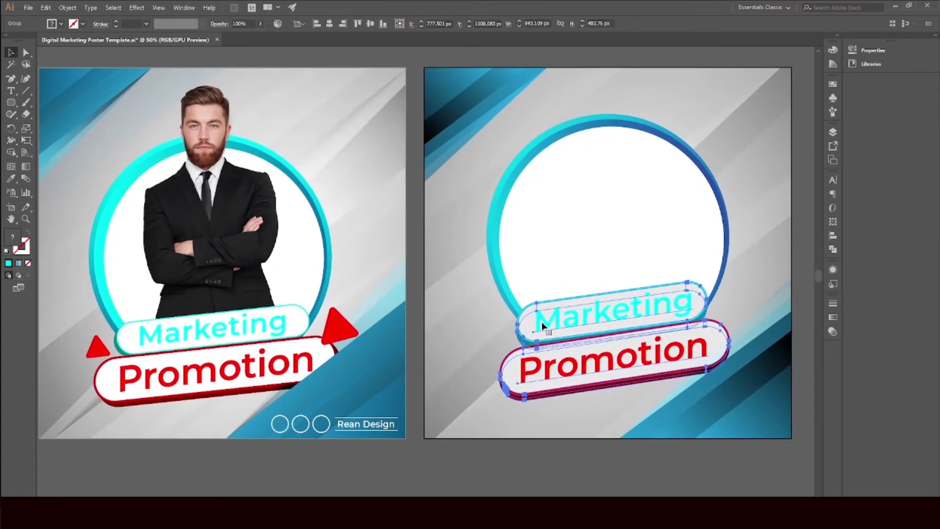
left_click(541, 453)
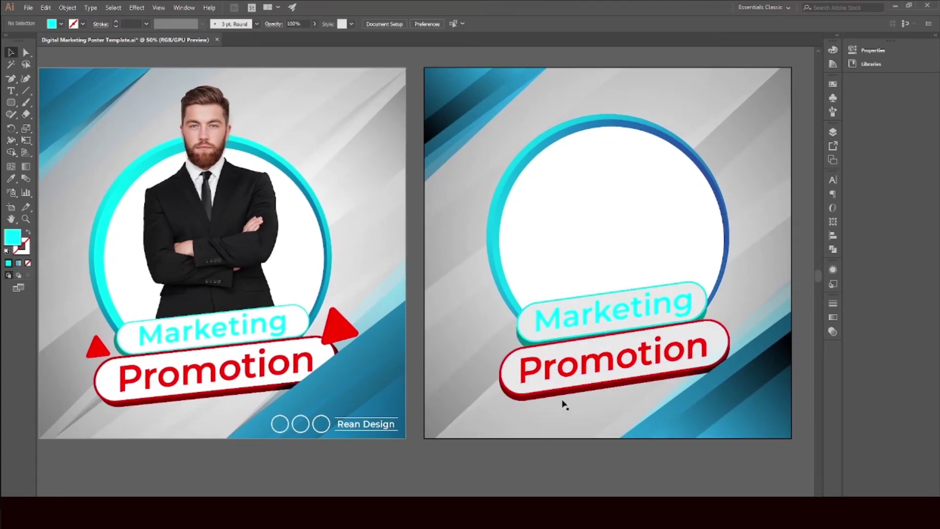
left_click_drag(598, 290, 593, 289)
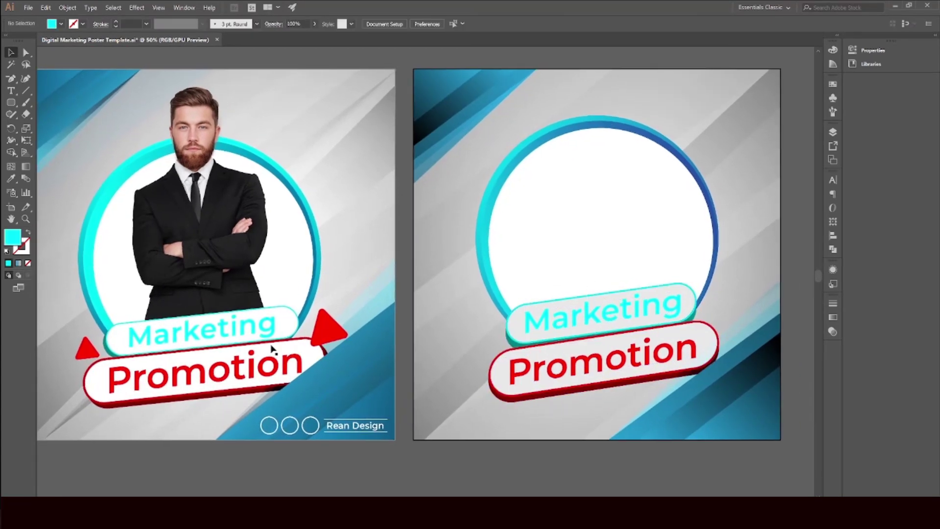
scroll(362, 270, "down", 1)
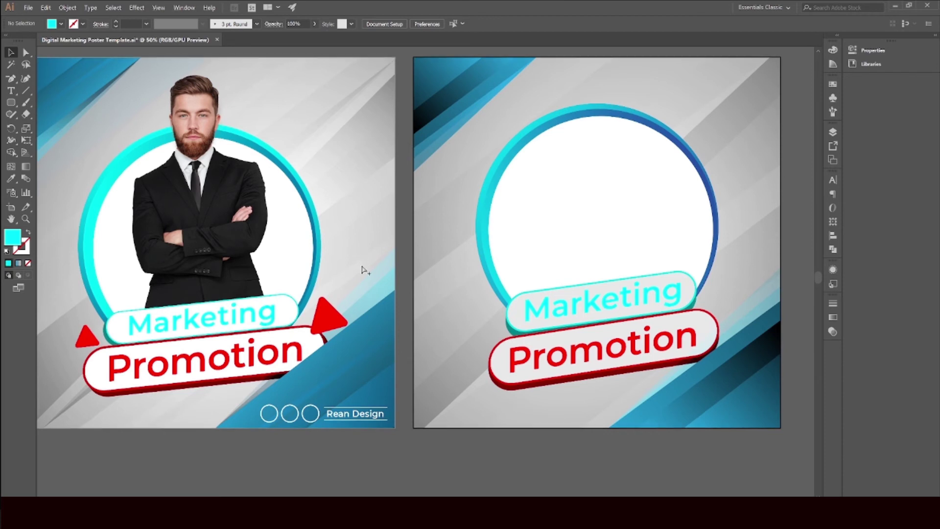
scroll(363, 266, "down", 1)
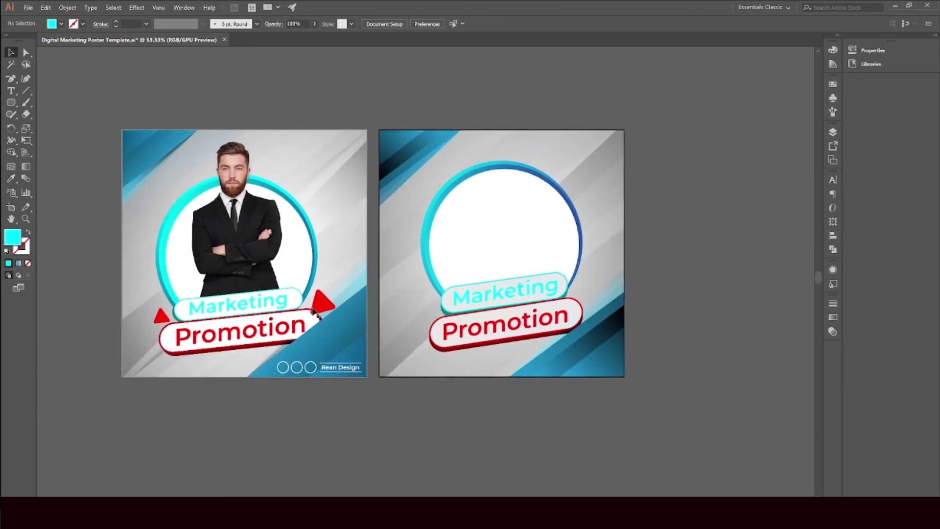
Start a new polygon on the second artboard with the Polygon tool, opening its radius and side-count settings
left_click(321, 303)
left_click(11, 102)
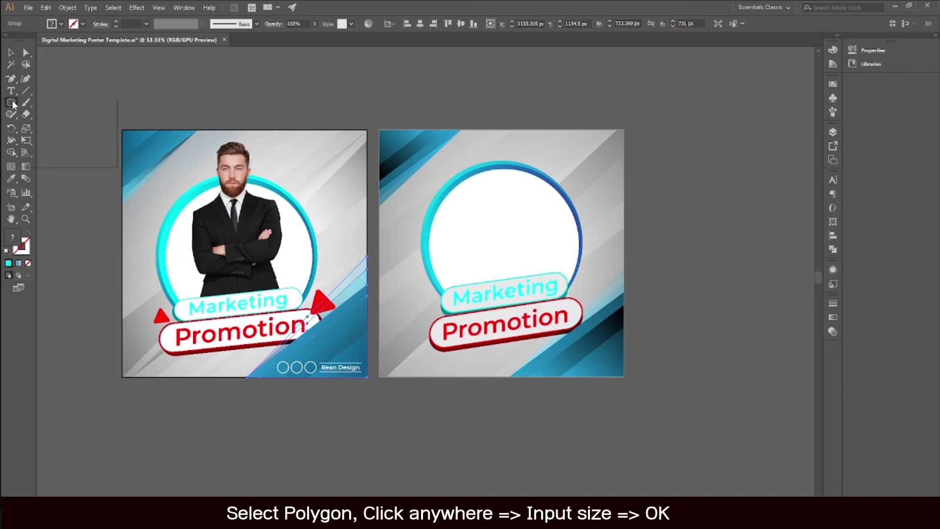
left_click(49, 138)
left_click(514, 152)
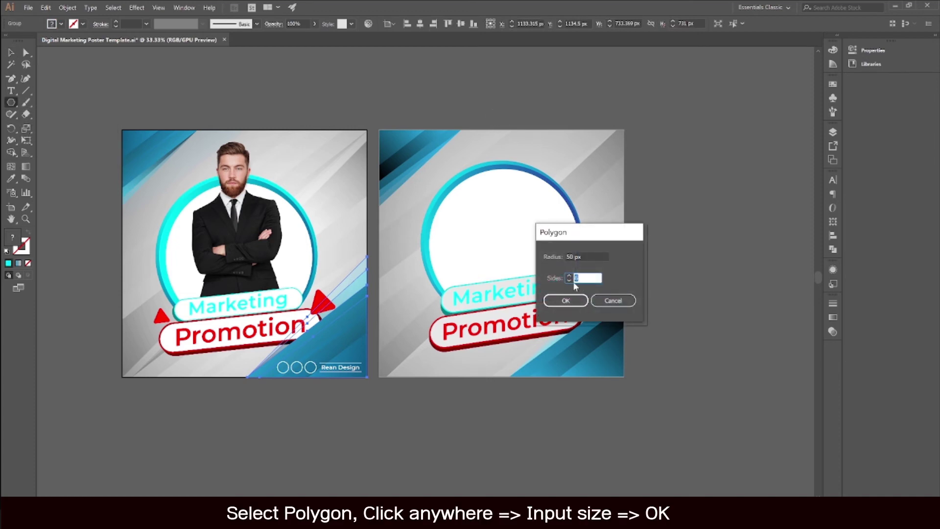
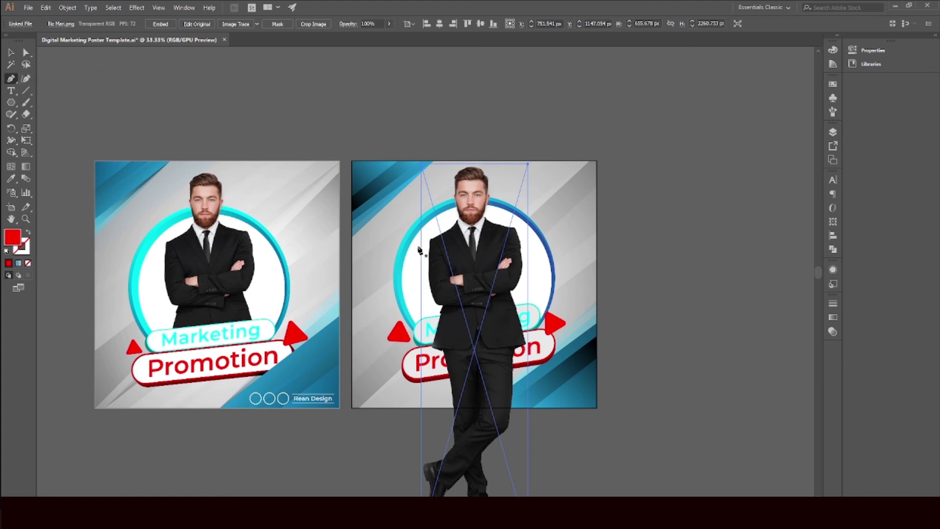
Draw a five-cornered Pen shape around the man's upper body, with its slanted lower edge running across the banners
left_click(424, 185)
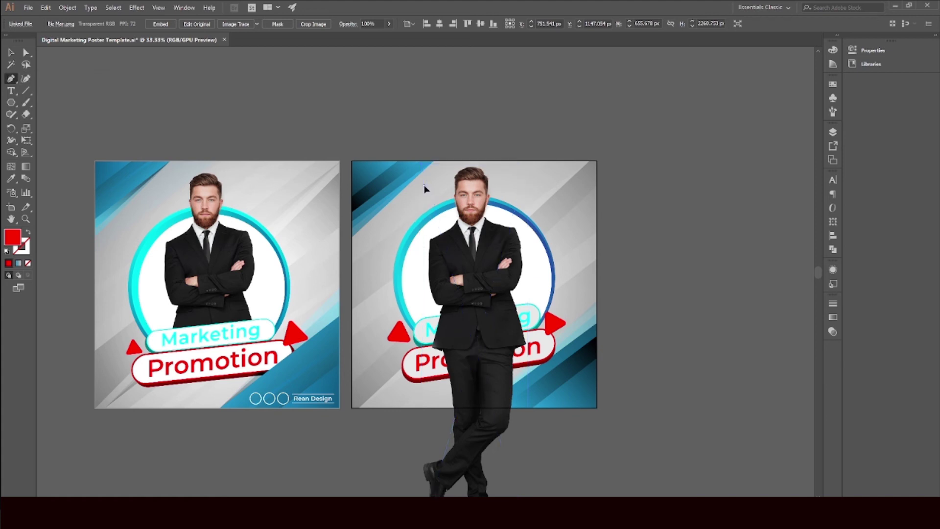
left_click(425, 348)
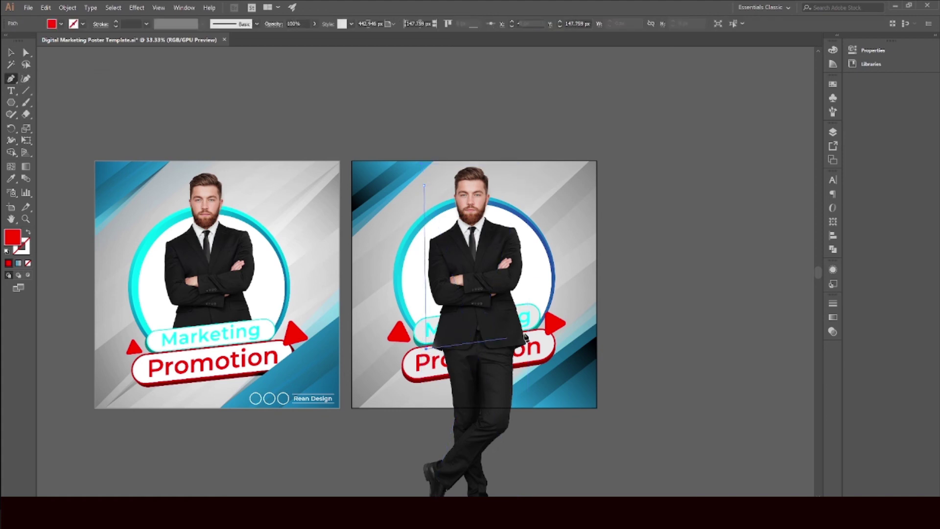
left_click(538, 333)
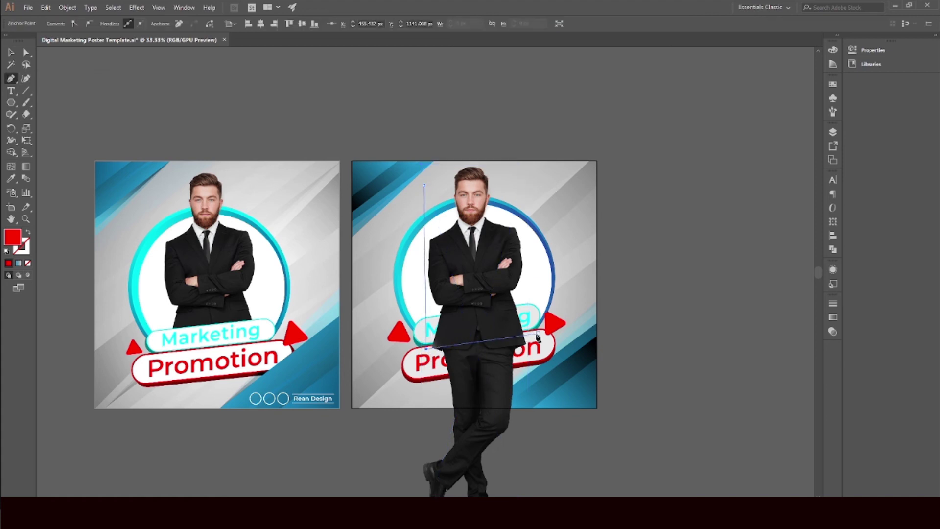
left_click(533, 184)
left_click(484, 141)
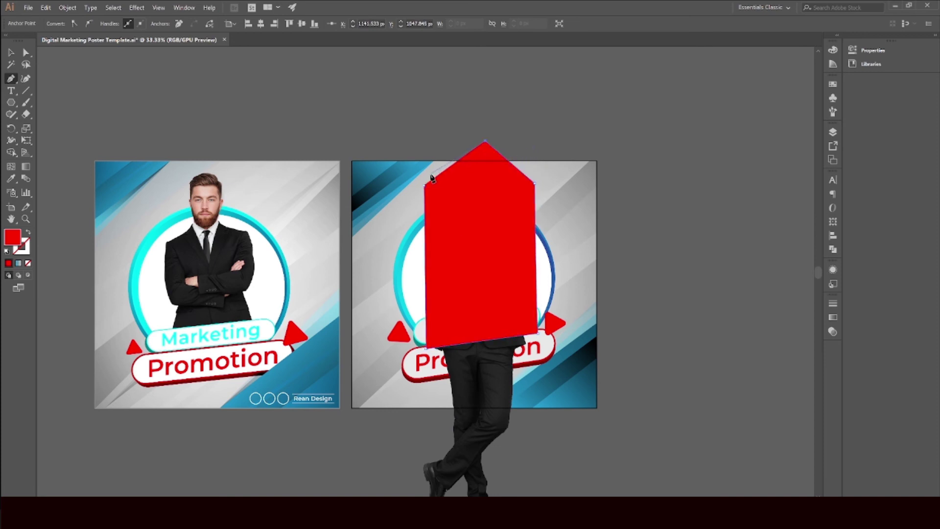
Make a clipping mask from the red Pen shape and the man's photo
left_click(9, 52)
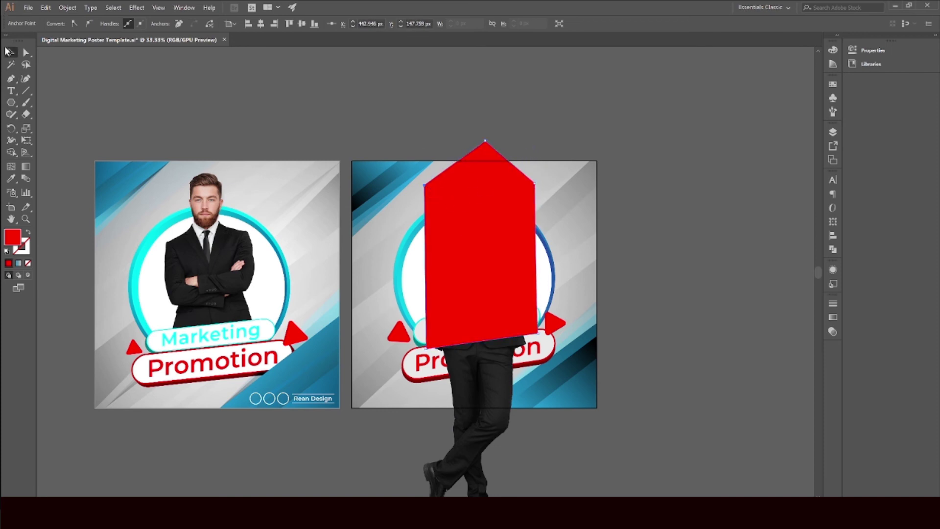
left_click(516, 452, "shift")
right_click(467, 299)
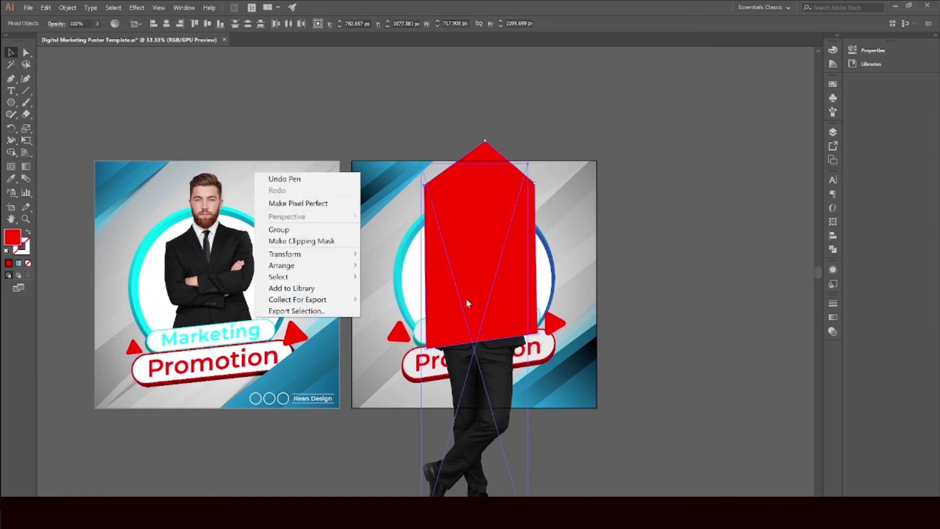
left_click(320, 242)
left_click(718, 258)
Bring the grouped "Marketing" and "Promotion" banners in front of the clipped man and move them slightly down
left_click(482, 278)
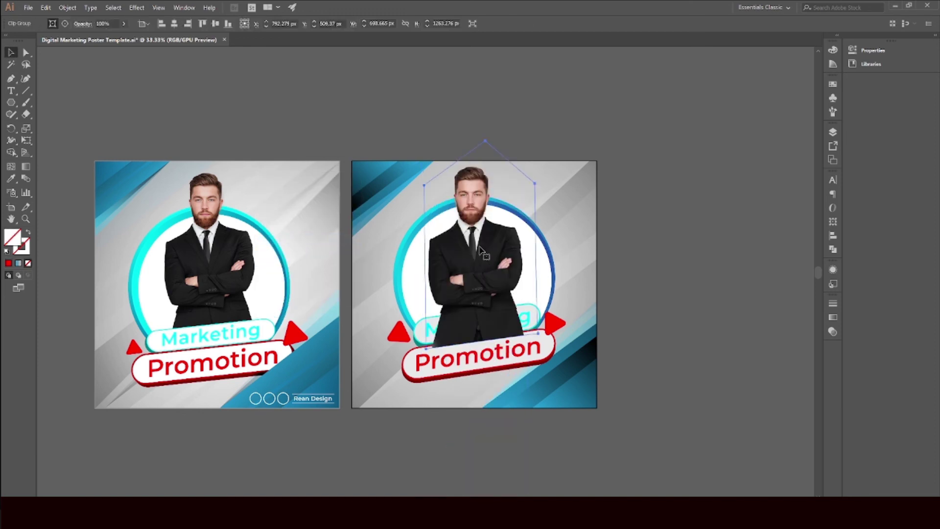
left_click(398, 295)
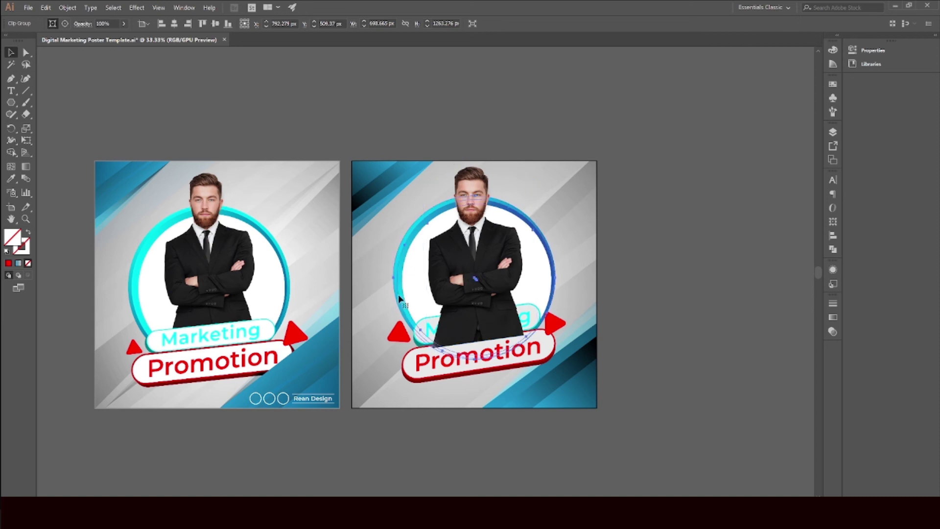
left_click(446, 340)
left_click(443, 315)
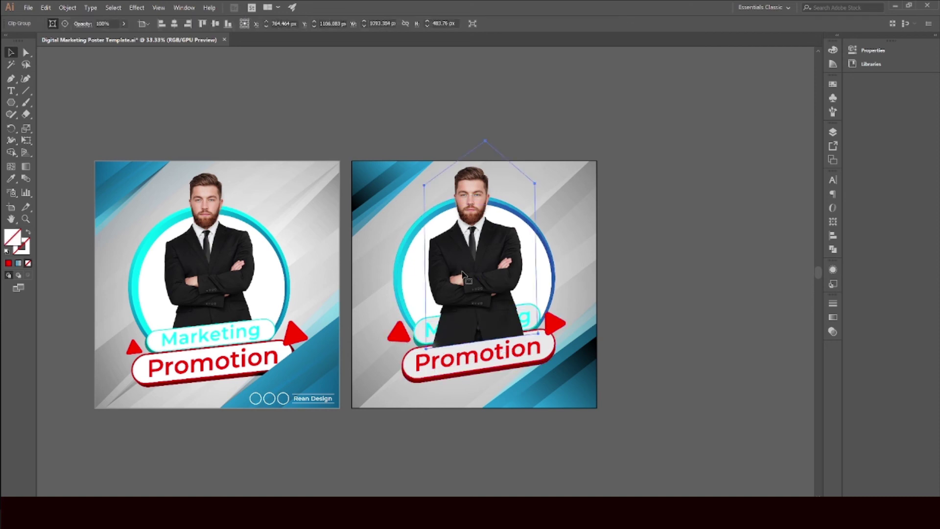
right_click(417, 338)
mouse_move(274, 295)
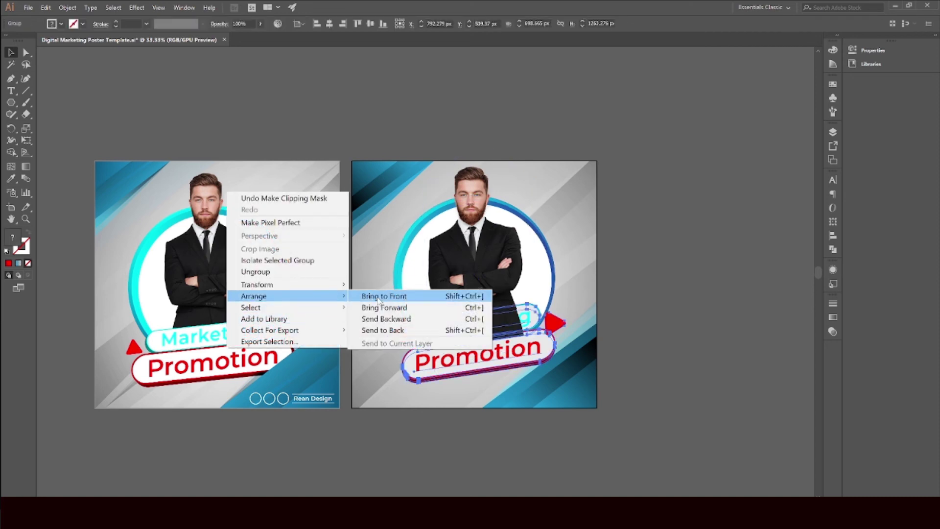
left_click(382, 296)
left_click(688, 277)
left_click_drag(505, 308, 505, 312)
Bring the bottom-right blue corner group to the front so it overlaps the end of the "Promotion" banner
left_click(581, 371)
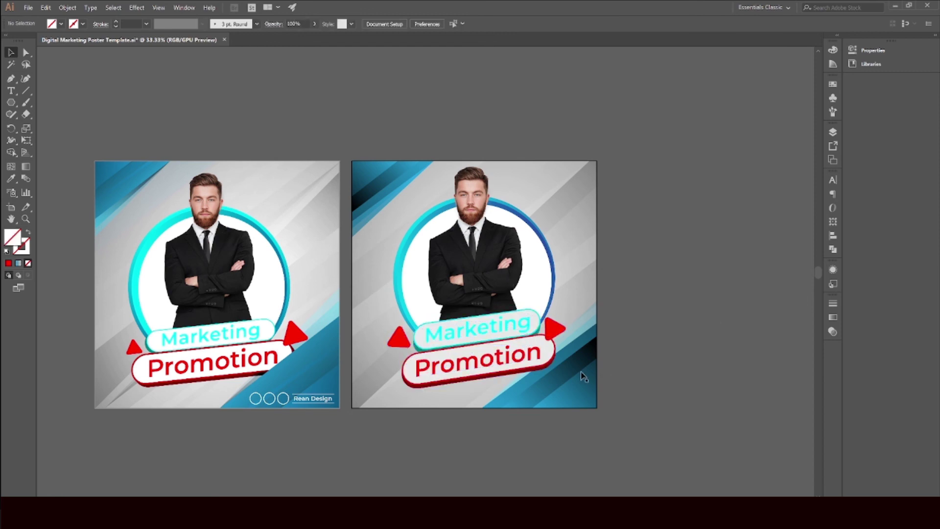
right_click(579, 371)
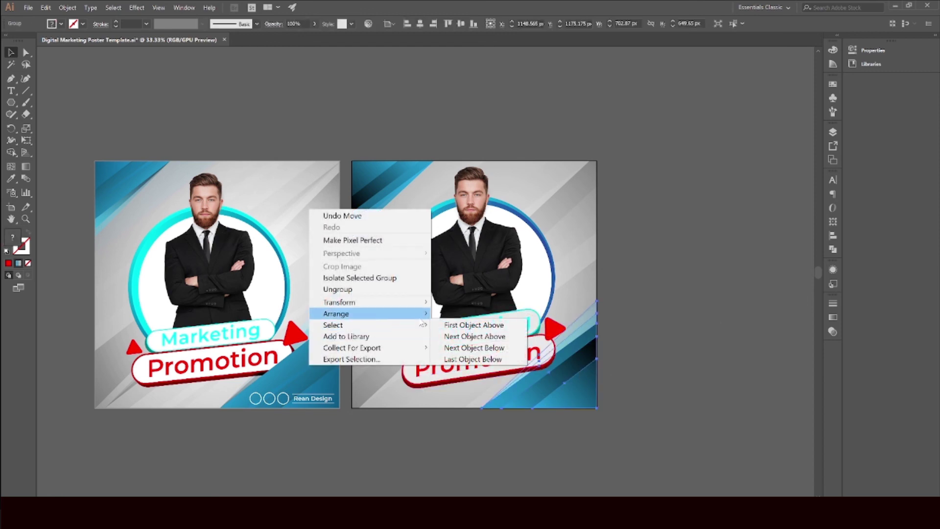
mouse_move(420, 317)
left_click(458, 316)
left_click(706, 326)
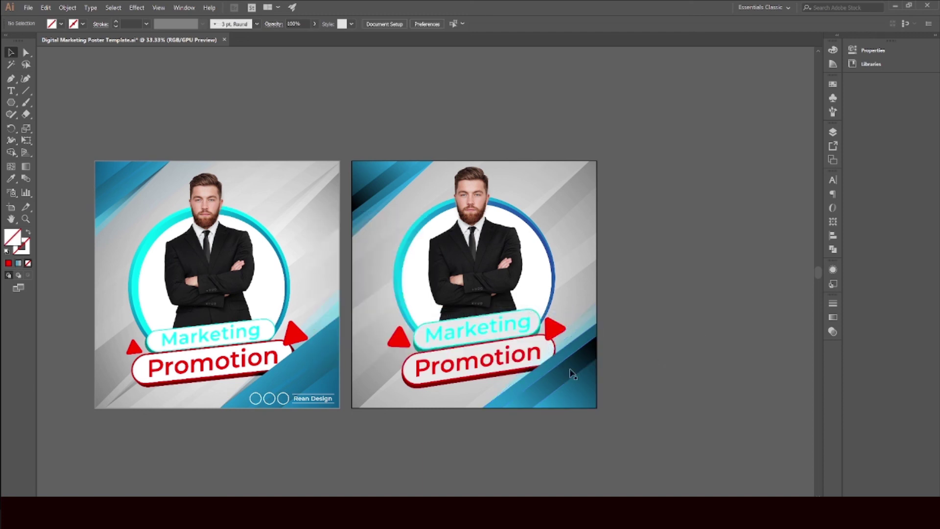
Group the ringed circle, the clipped man and the text banners on the second artboard
left_click(400, 283)
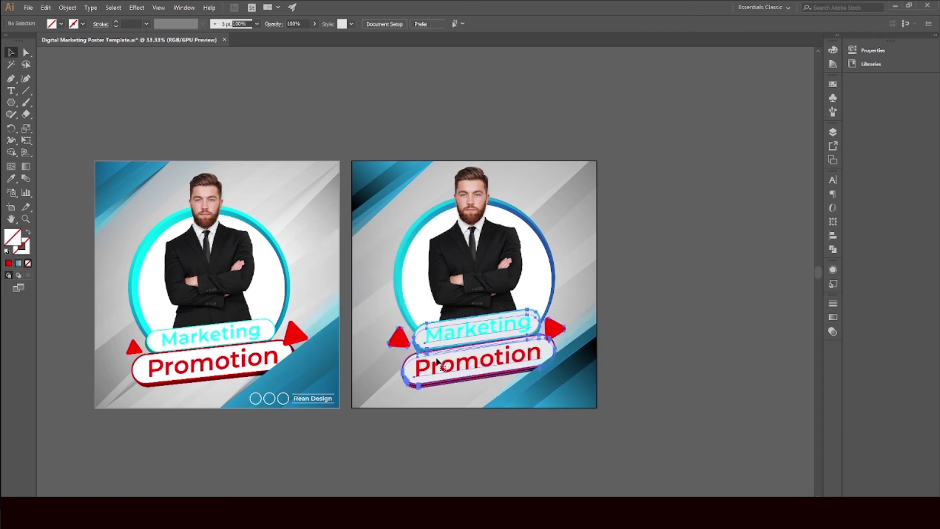
right_click(400, 281)
left_click(239, 221)
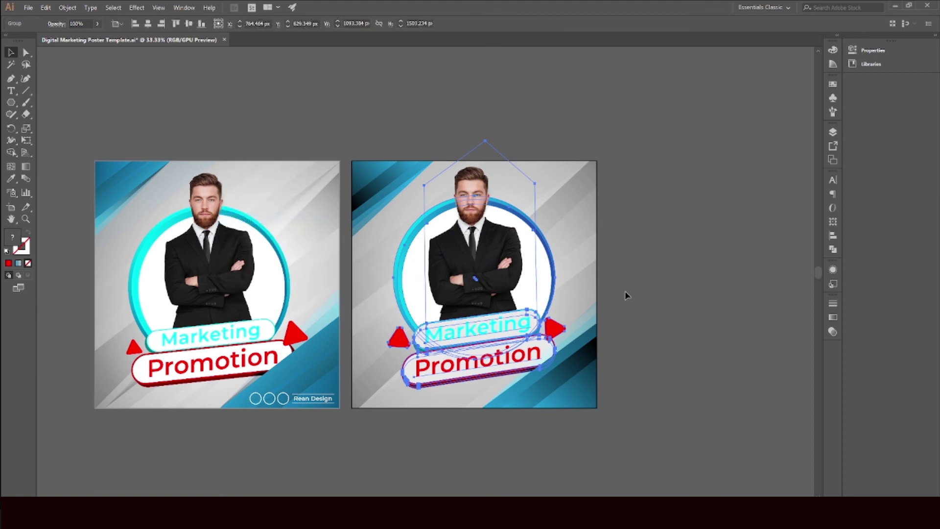
left_click(707, 298)
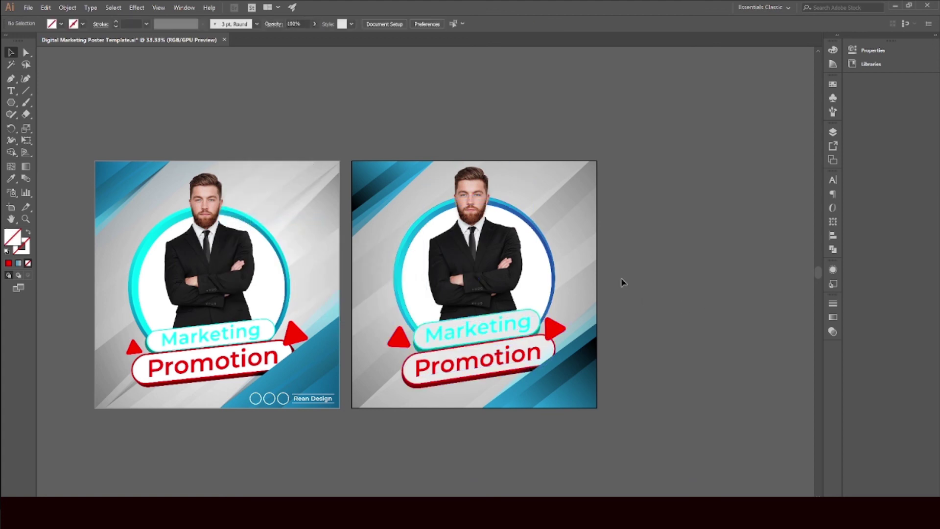
Try moving the grouped circle, man and banners slightly down
left_click(504, 256)
left_click_drag(487, 246, 487, 252)
key("ctrl+z")
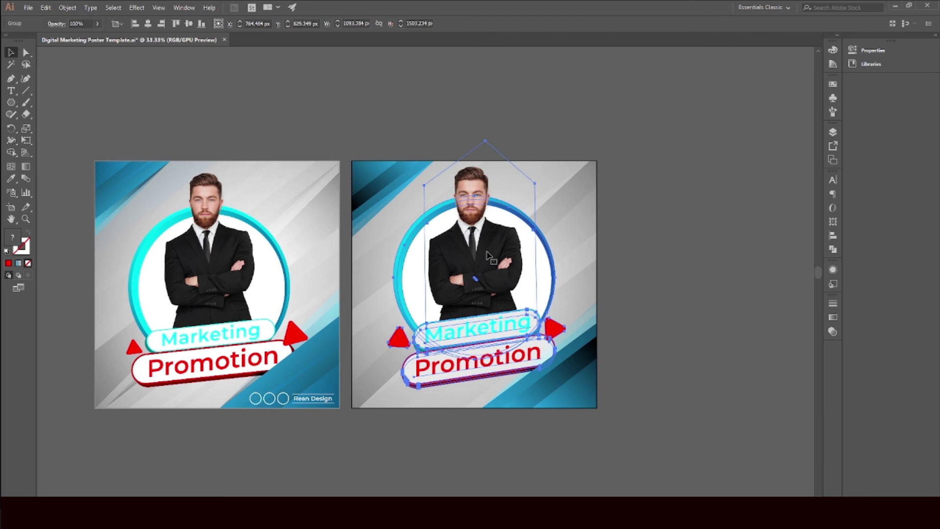
left_click(707, 307)
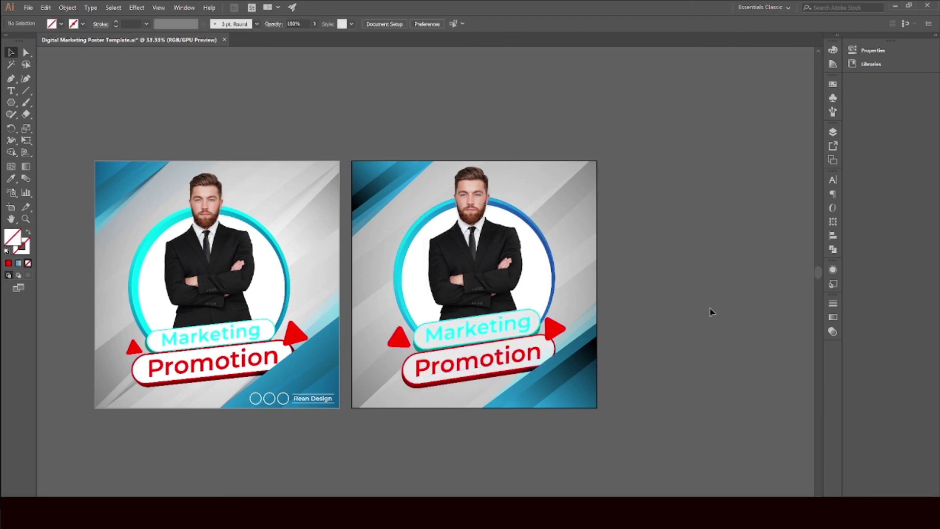
Enlarge the bottom-right blue corner group to about 732 × 677 px with Free Transform, extending it up and to the left
left_click(564, 383)
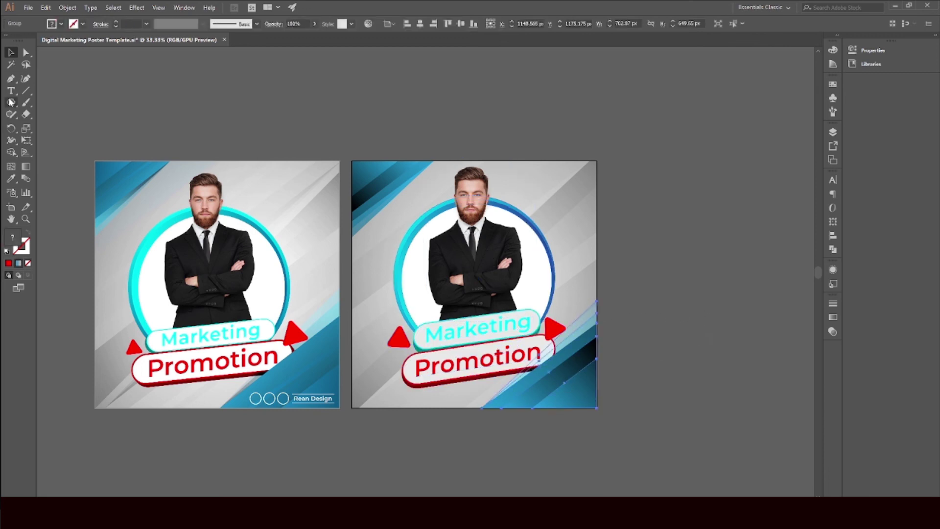
key("e")
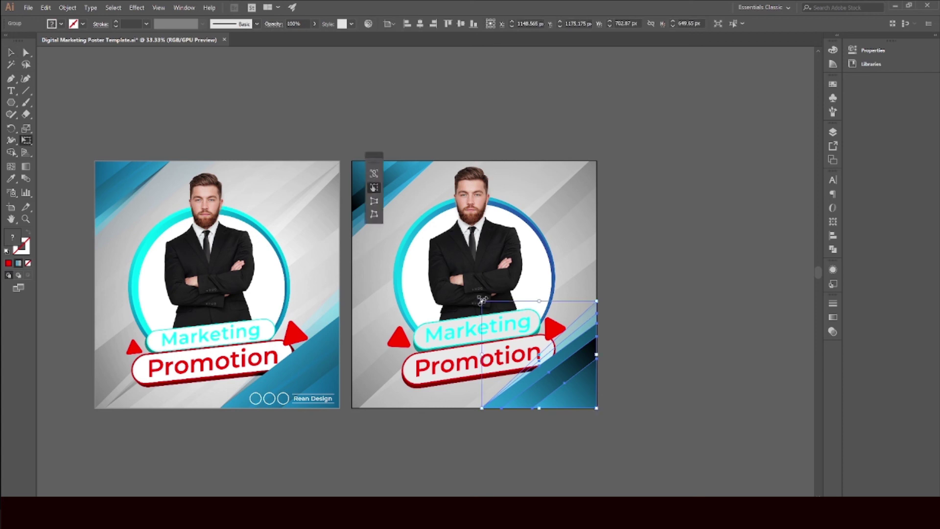
left_click_drag(482, 301, 477, 297)
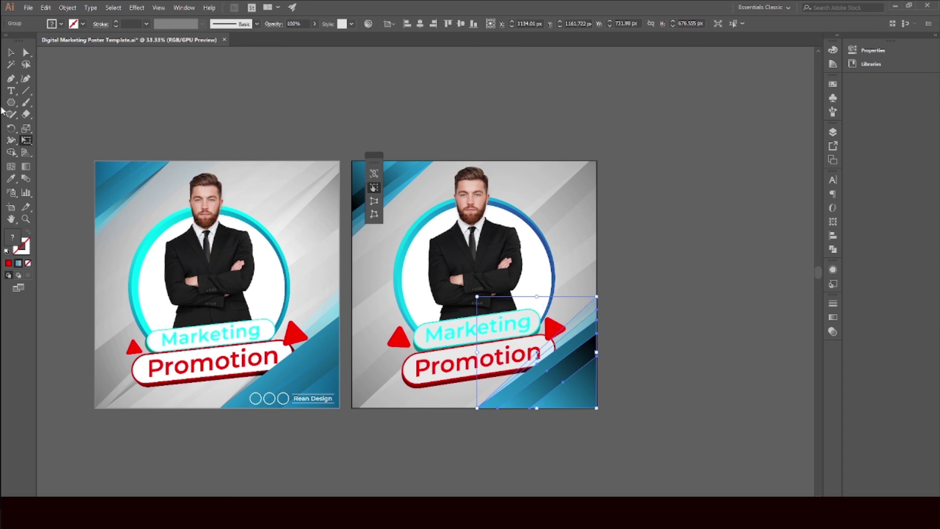
left_click(11, 53)
left_click(415, 99)
Move only the man's photo slightly down inside its clipping mask using the Direct Selection tool
left_click(26, 52)
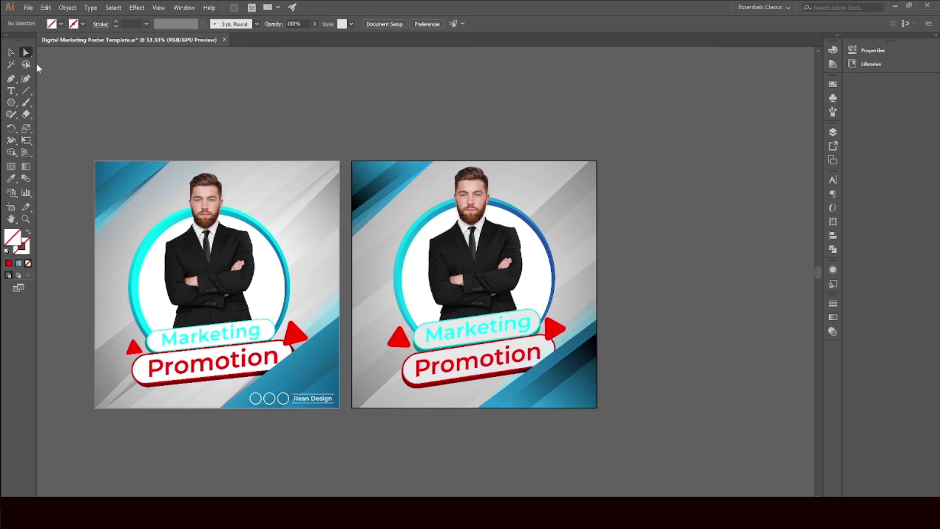
left_click(464, 240)
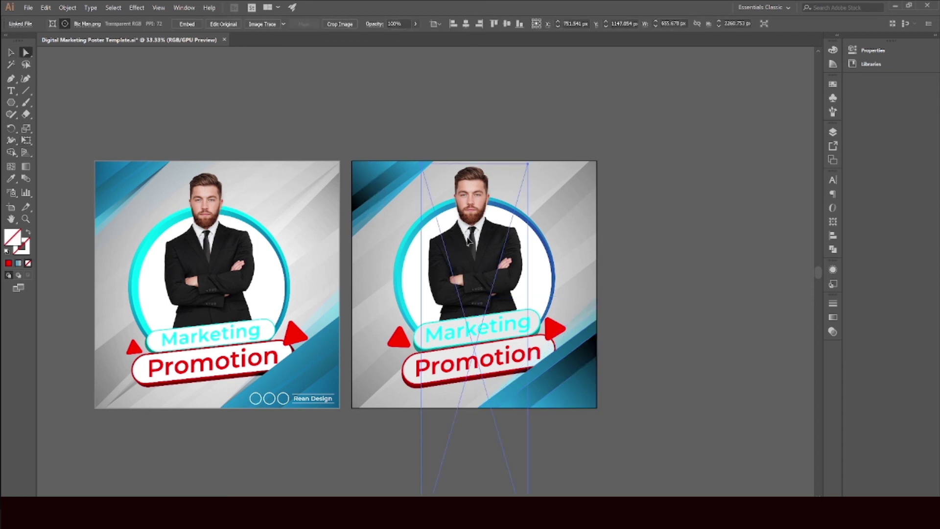
left_click_drag(468, 240, 469, 245)
left_click(664, 239)
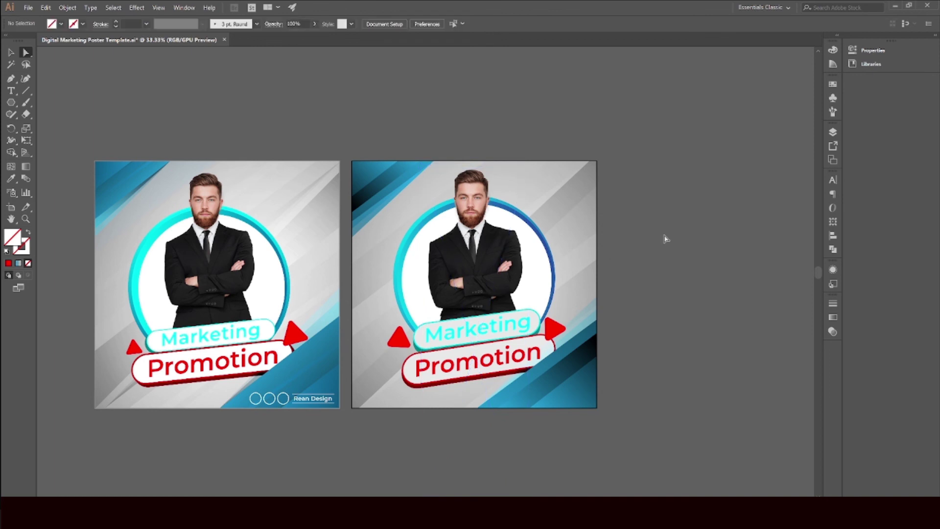
left_click(11, 53)
Draw a small circle about 91.5 px wide just below the second artboard's blue corner
scroll(609, 316, "down", 2)
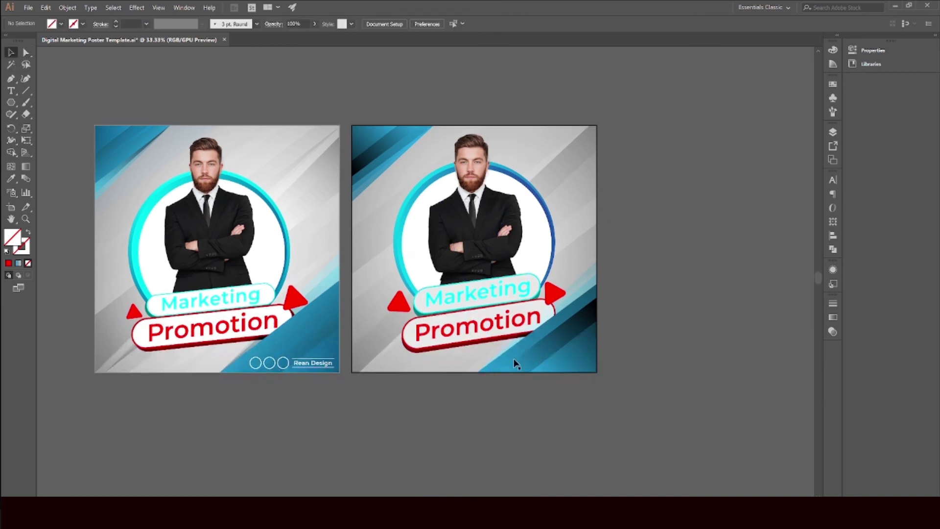
scroll(538, 387, "down", 1)
scroll(534, 394, "down", 1)
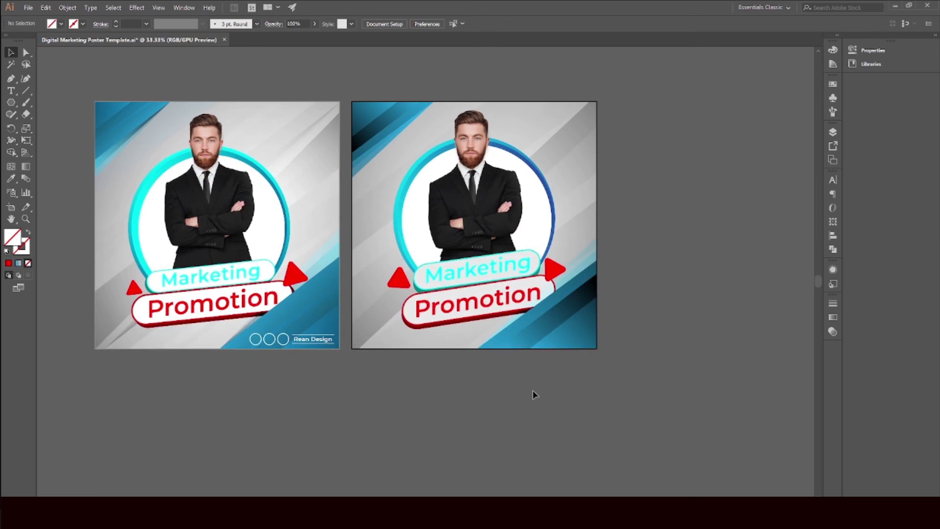
scroll(533, 392, "up", 3)
scroll(533, 391, "down", 1)
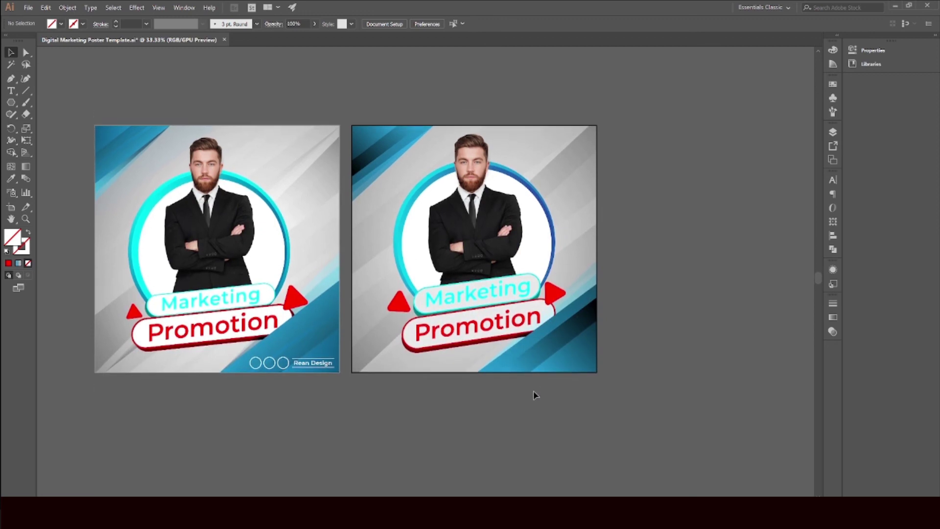
scroll(380, 381, "up", 2)
left_click_drag(634, 369, 589, 366)
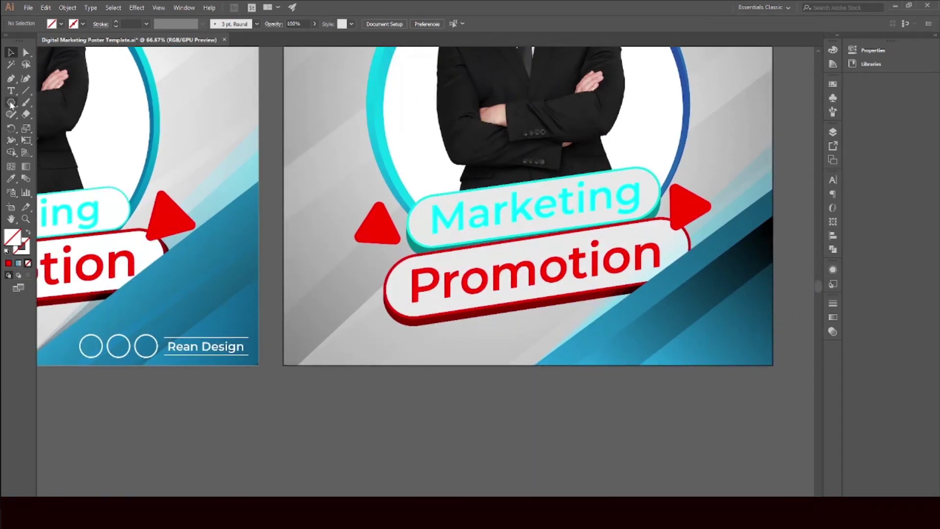
left_click_drag(11, 102, 45, 126)
left_click_drag(587, 410, 587, 413)
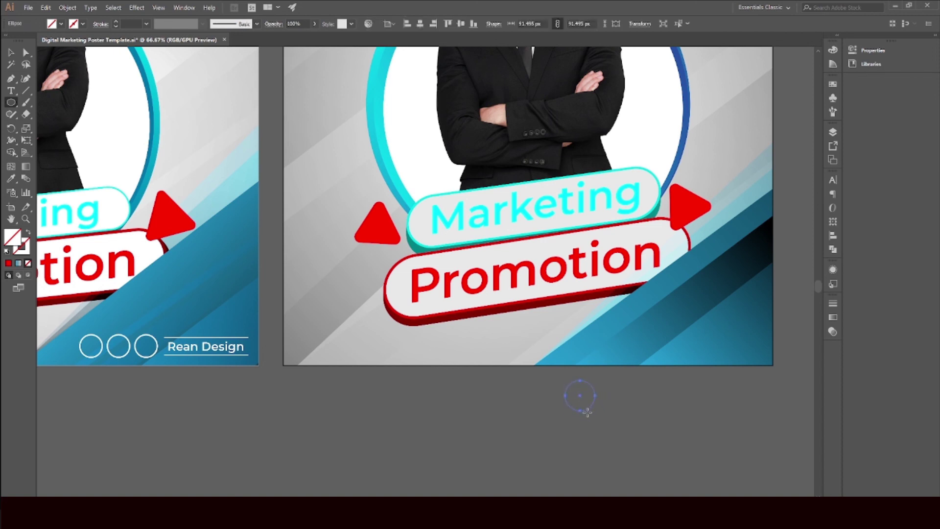
Give the small circle a white stroke with a weight of 4 pt
left_click(77, 24)
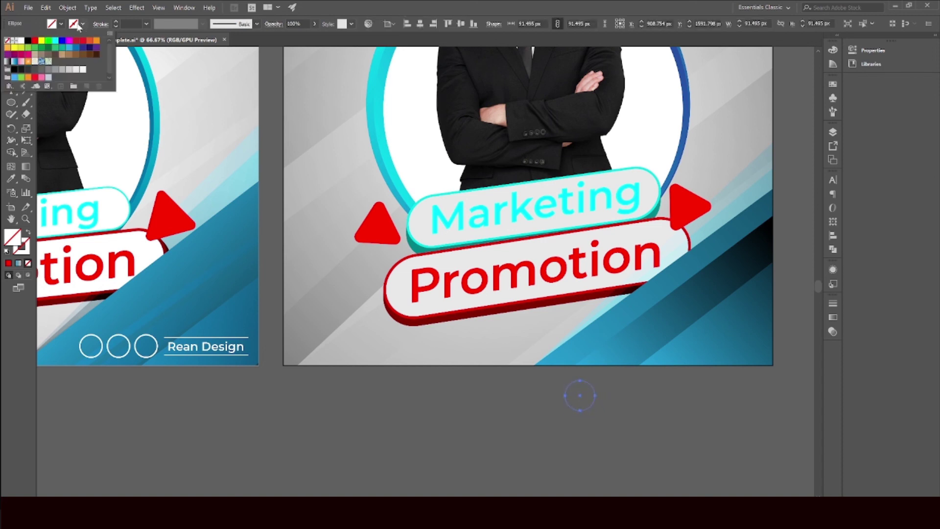
left_click(21, 41)
left_click(116, 22)
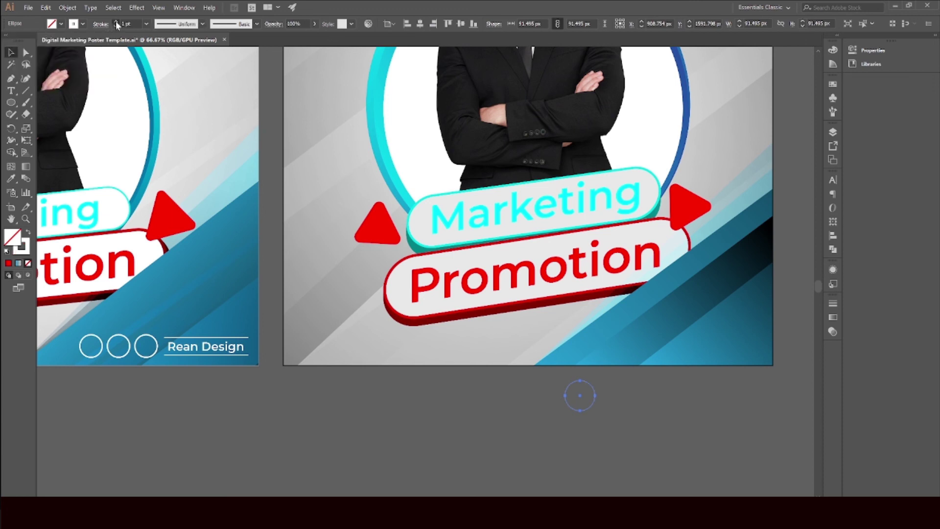
left_click(116, 22)
left_click(116, 22)
left_click(115, 21)
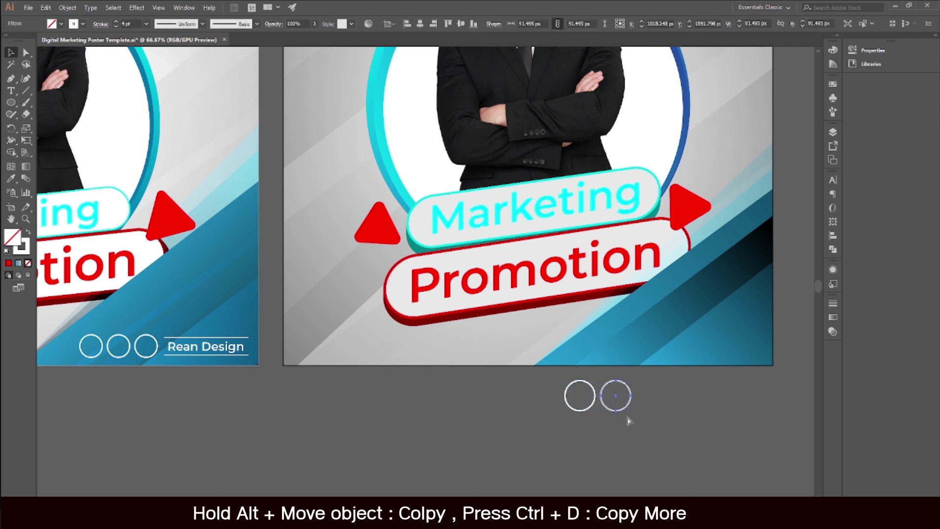
Repeat the last copy to add a third white-outlined circle, evenly spaced in the row
key("ctrl+d")
left_click(628, 439)
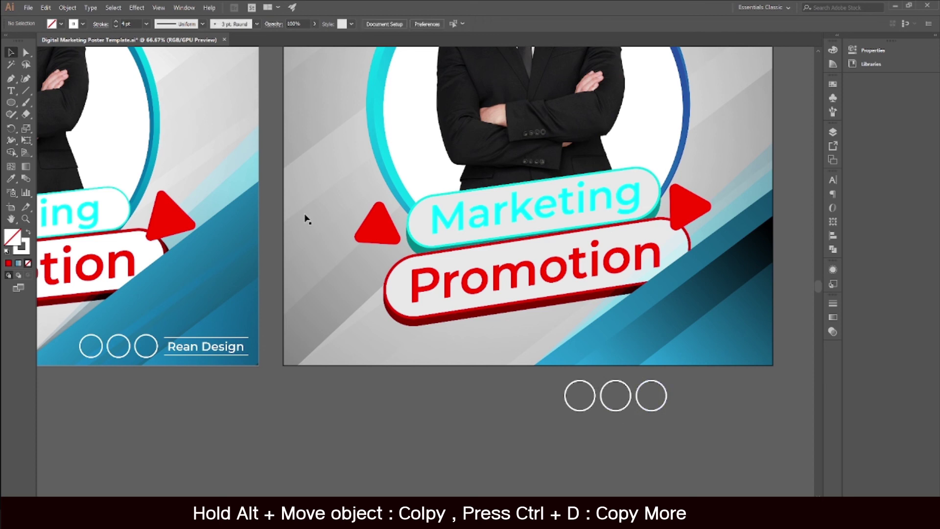
Draw a straight horizontal line about 264 px long with the Pen tool, starting beside the upper part of the third circle
left_click(11, 78)
left_click_drag(697, 404, 654, 400)
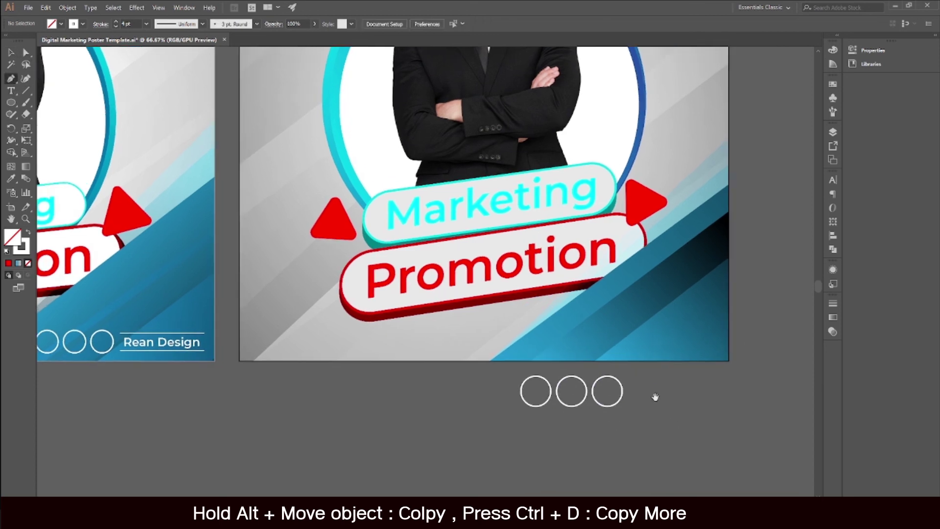
left_click(626, 381)
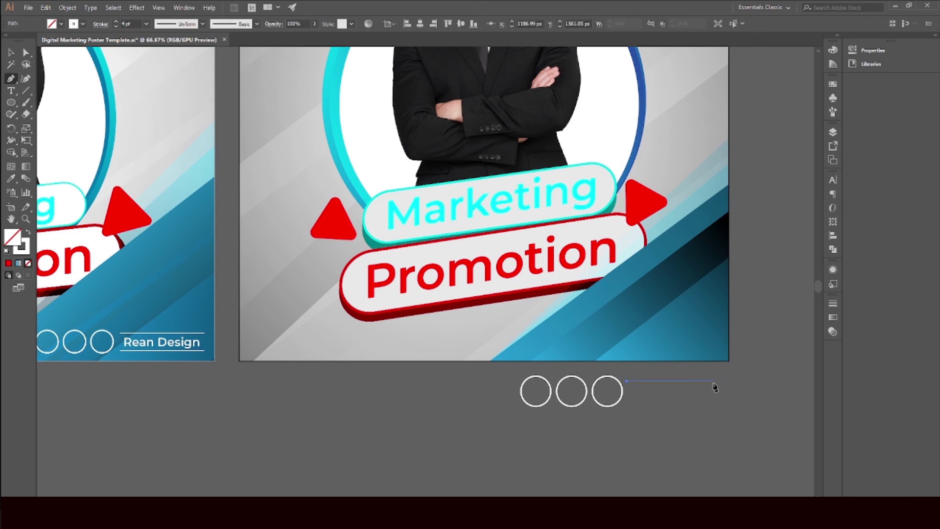
left_click(715, 387, "shift")
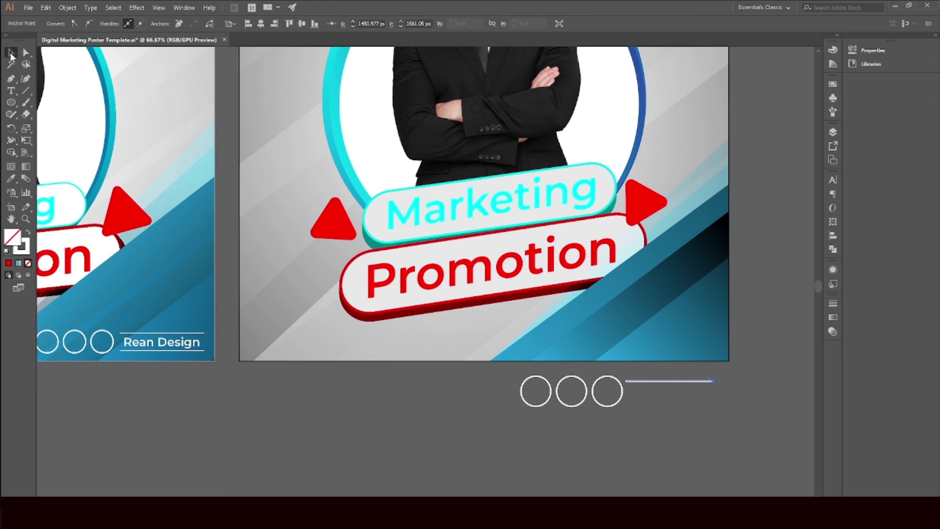
Duplicate the horizontal line straight down by about 66 px, near the lower edge of the circles
left_click(654, 387)
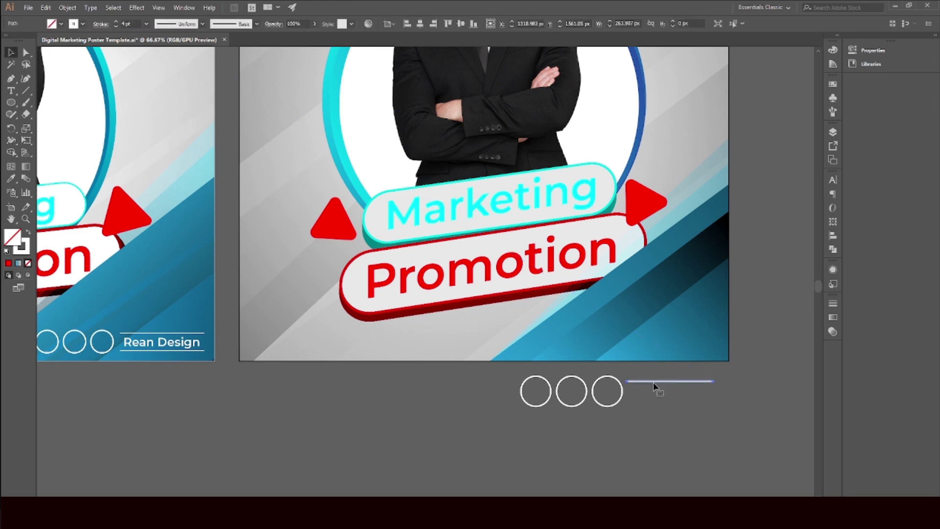
left_click_drag(654, 383, 655, 407)
left_click_drag(655, 407, 655, 409)
left_click(657, 419)
Select both horizontal lines and set their stroke weight to 2 pt
left_click_drag(669, 374, 689, 405)
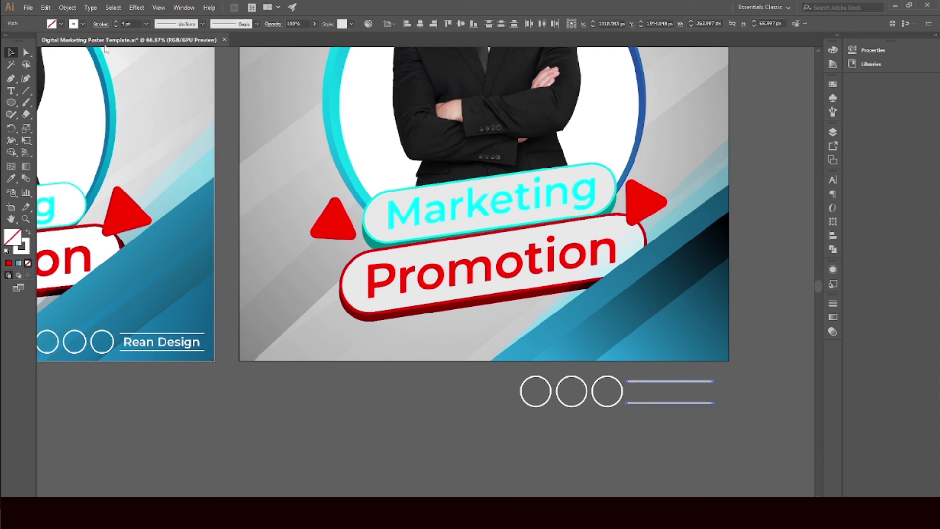
left_click(116, 25)
left_click(116, 25)
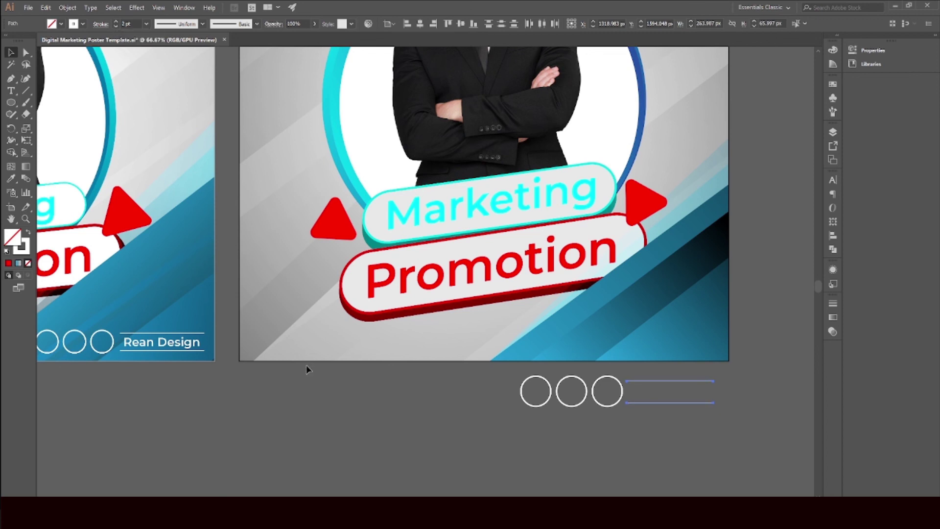
left_click(312, 373)
Add the text "Rean Design" at 72 pt in Montserrat SemiBold beside the three circles
left_click(15, 92)
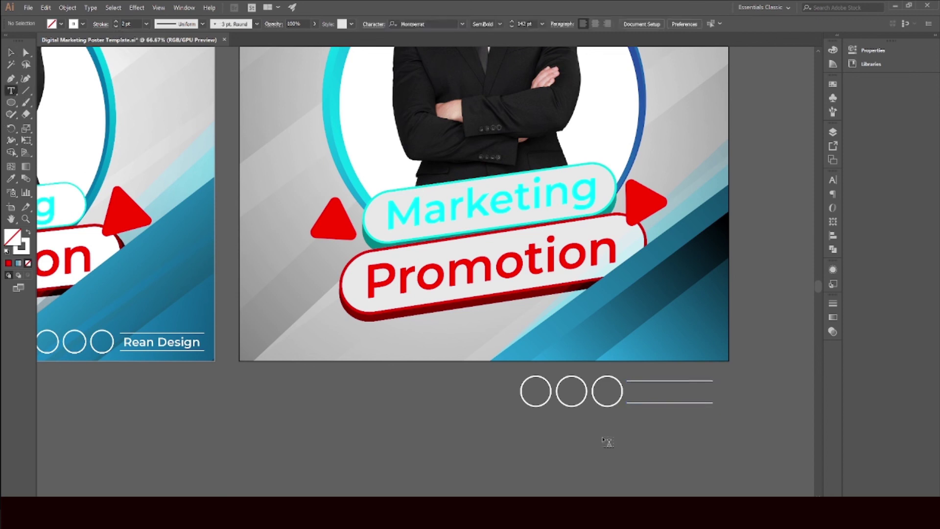
left_click(636, 393)
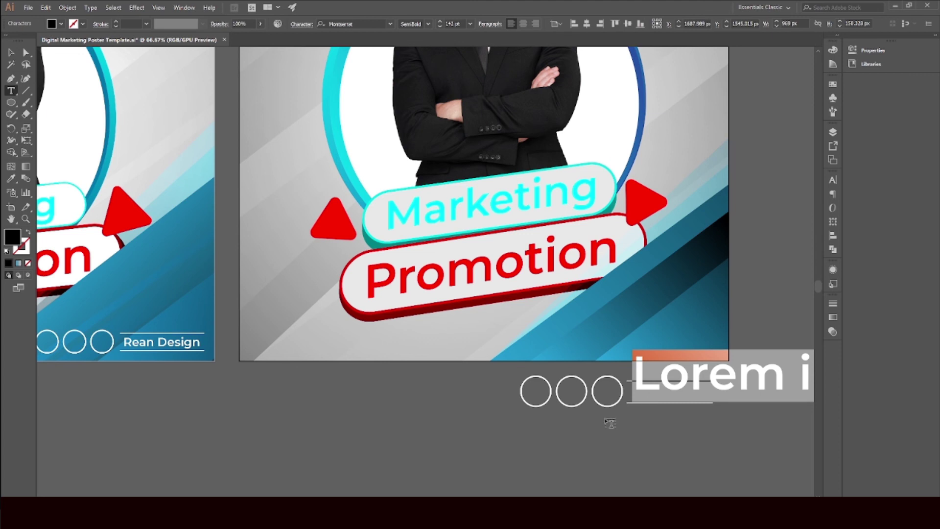
left_click(469, 24)
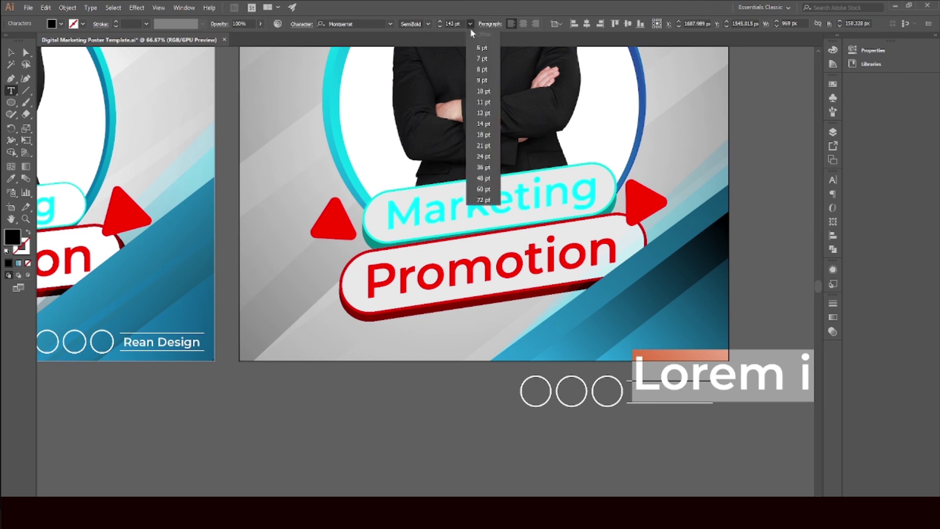
left_click(483, 201)
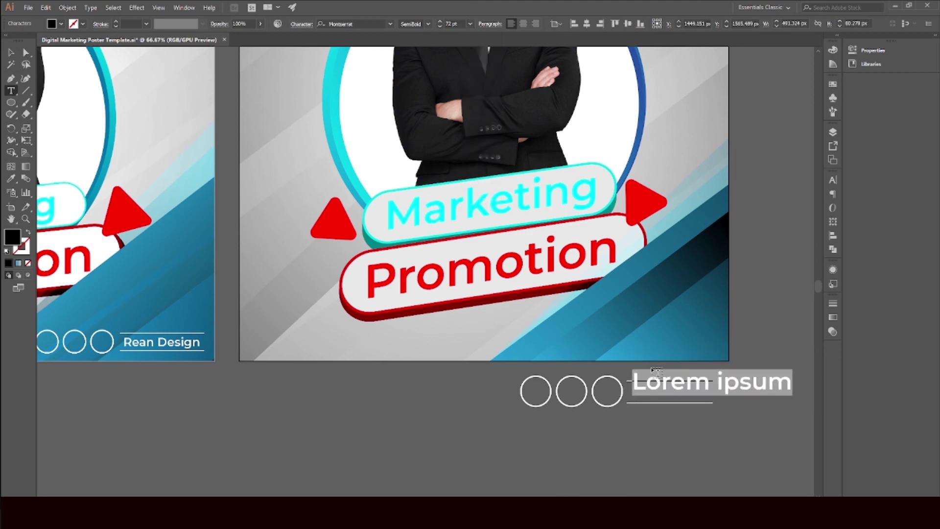
type("REAN")
key("BackSpace")
key("BackSpace")
key("BackSpace")
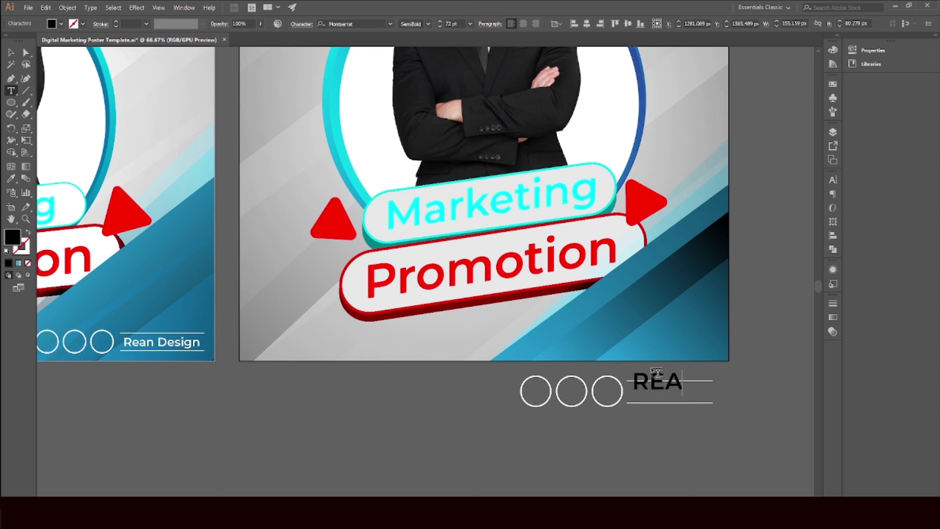
type("ean De")
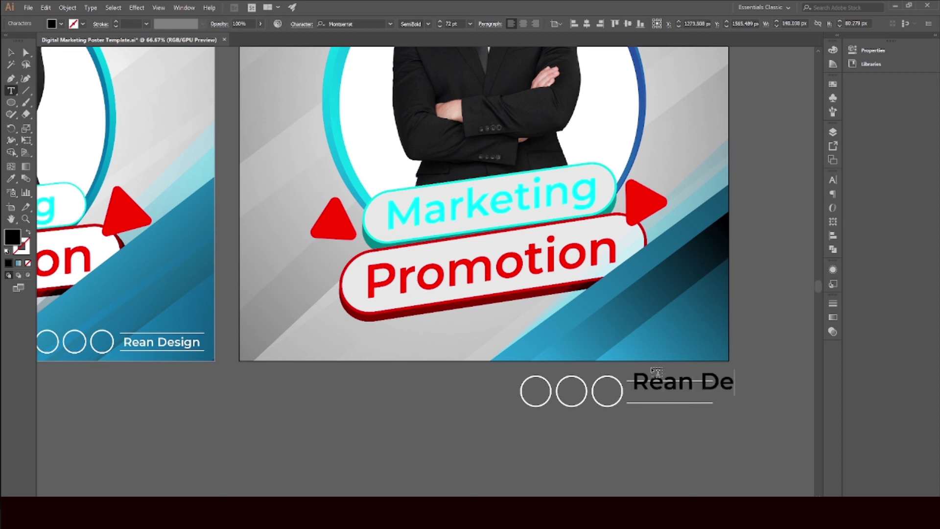
type("sign")
Fill the "Rean Design" text with white and move it between the two horizontal lines
left_click(11, 52)
left_click(61, 25)
left_click(21, 41)
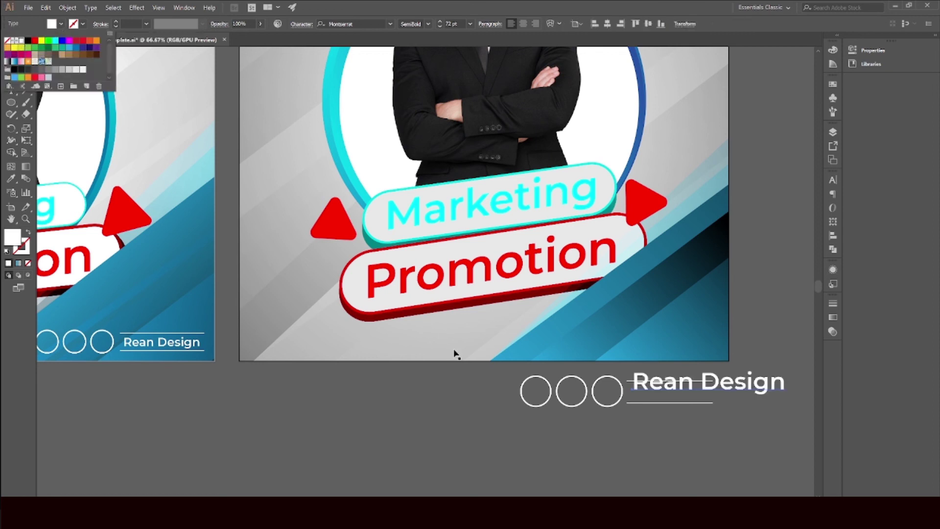
left_click(654, 388)
left_click_drag(653, 394, 647, 403)
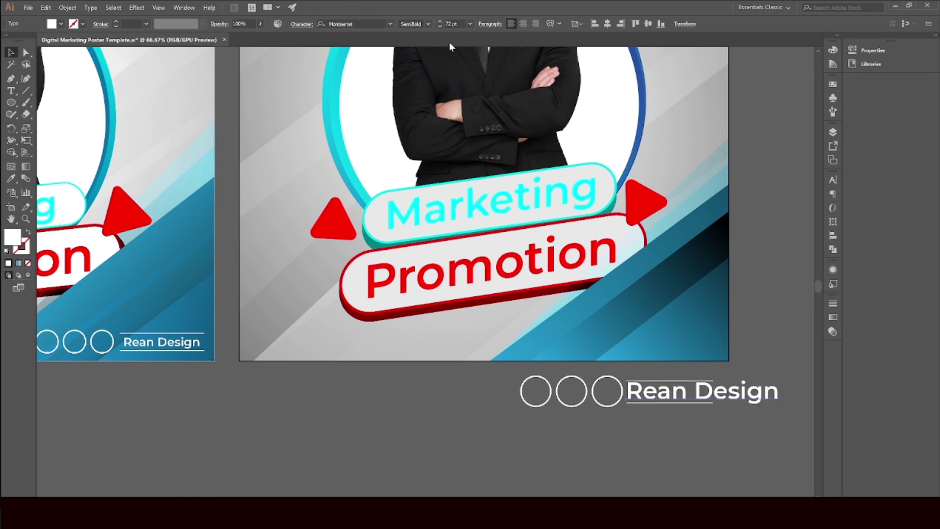
Reduce the "Rean Design" text to 41 pt and nudge it up so it sits centred between the two lines
left_click_drag(439, 25, 439, 25)
left_click(439, 26)
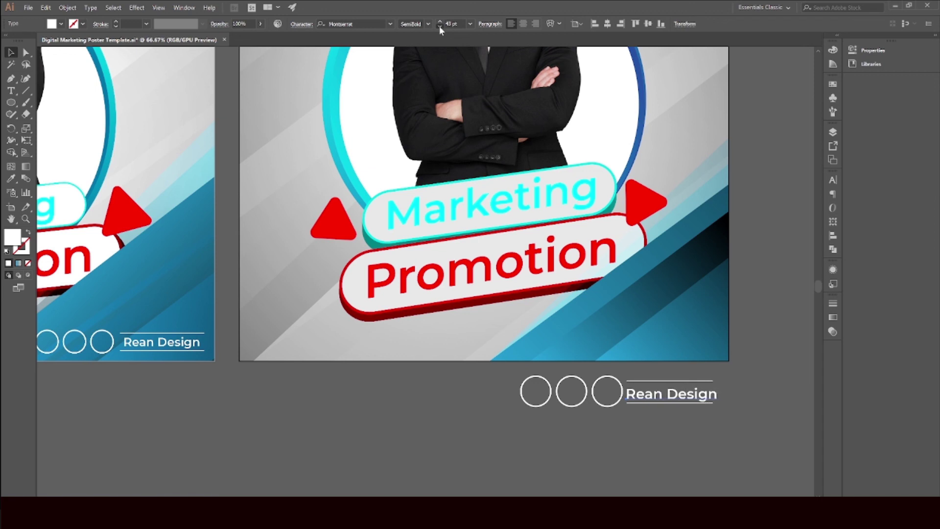
left_click(439, 26)
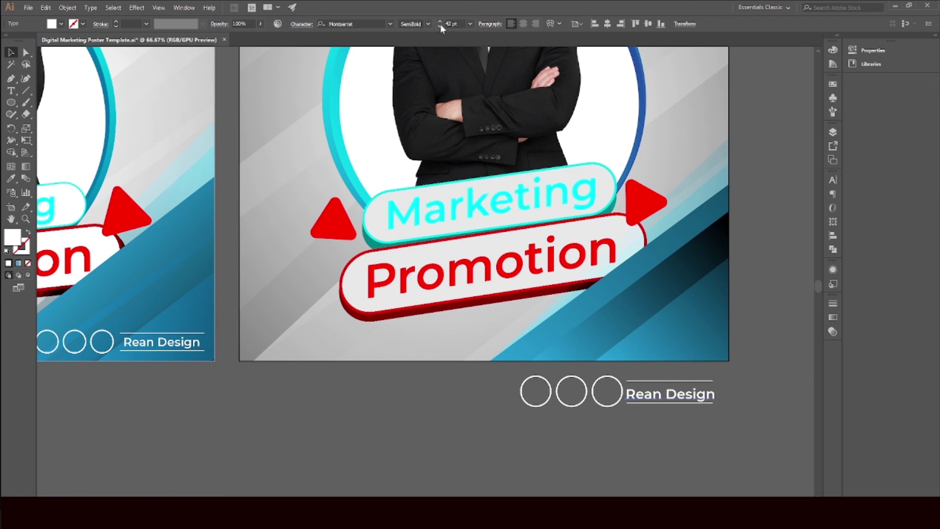
left_click(440, 26)
key("Up")
key("Up")
key("Up")
key("Up")
key("Up")
key("Up")
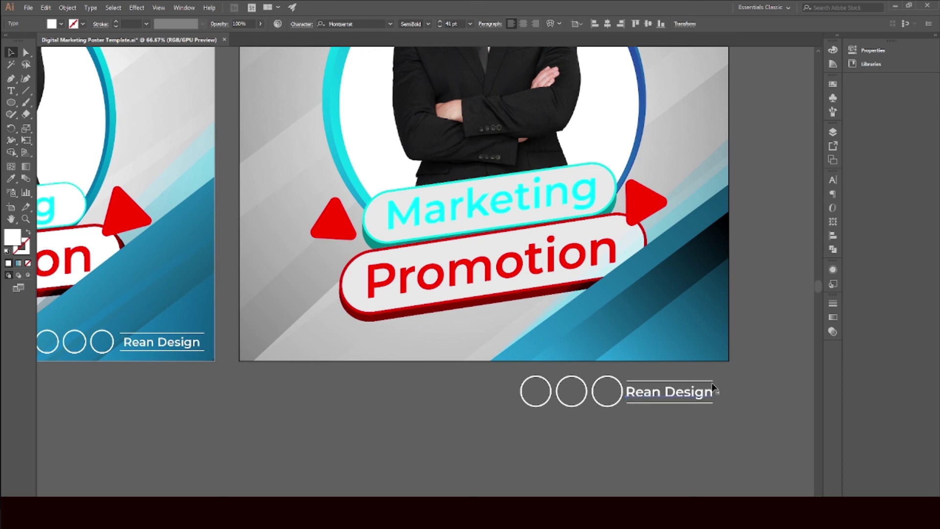
left_click(642, 458)
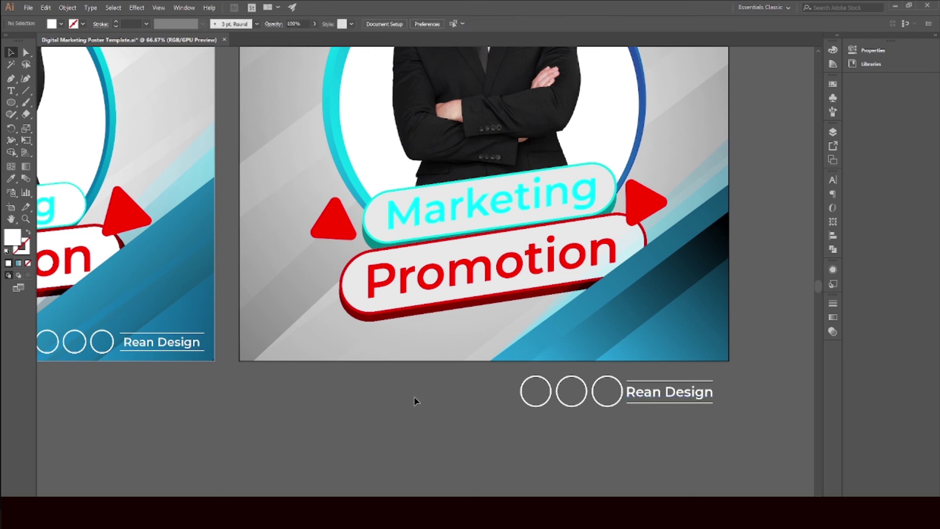
Group the three circles, the two lines and the "Rean Design" text
left_click(723, 368)
right_click(365, 206)
left_click(409, 269)
left_click(692, 437)
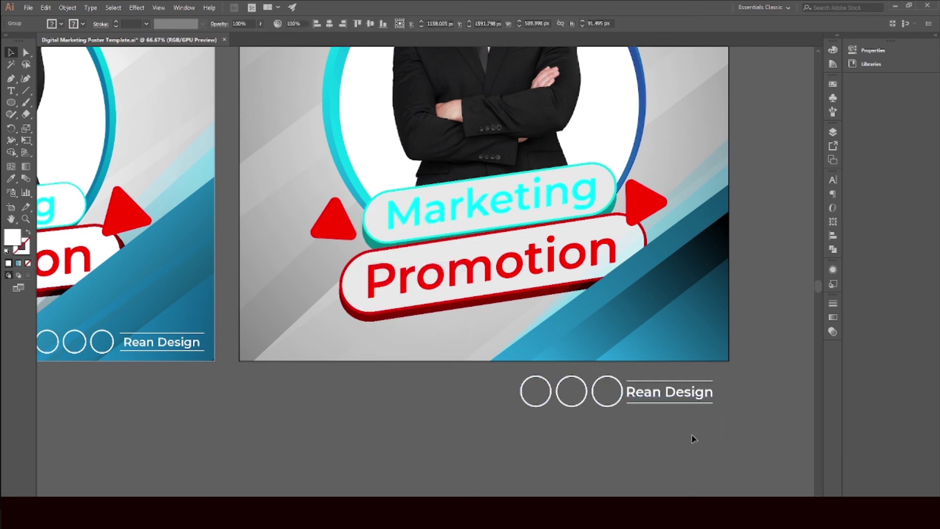
Move the footer group onto the second artboard's lower blue corner and scale it down to about 544 × 84 px
left_click_drag(686, 393, 697, 344)
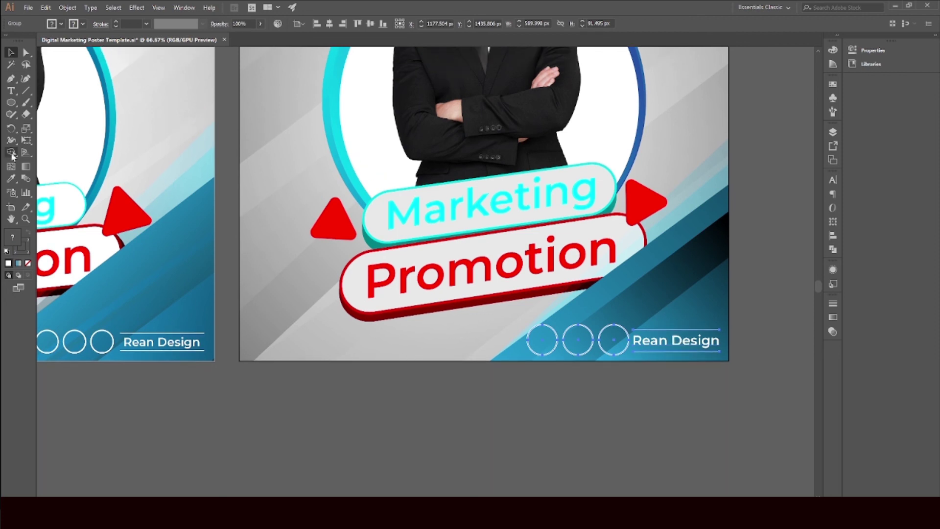
key("e")
left_click_drag(524, 323, 538, 325)
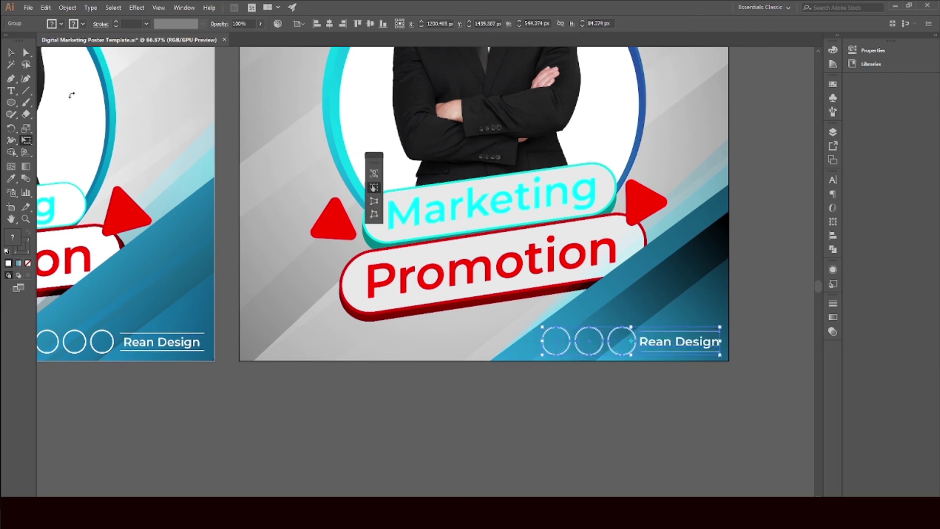
key("v")
left_click(603, 391)
Select only the man's photo on the second artboard and scale it down to about 625 × 2153 px with Free Transform
key("ctrl+1")
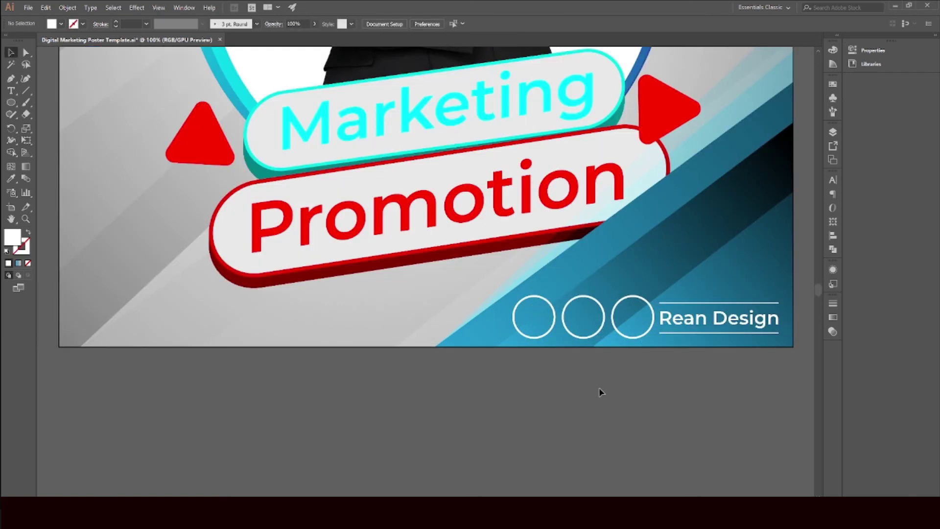
scroll(537, 360, "down", 2)
left_click_drag(318, 326, 457, 405)
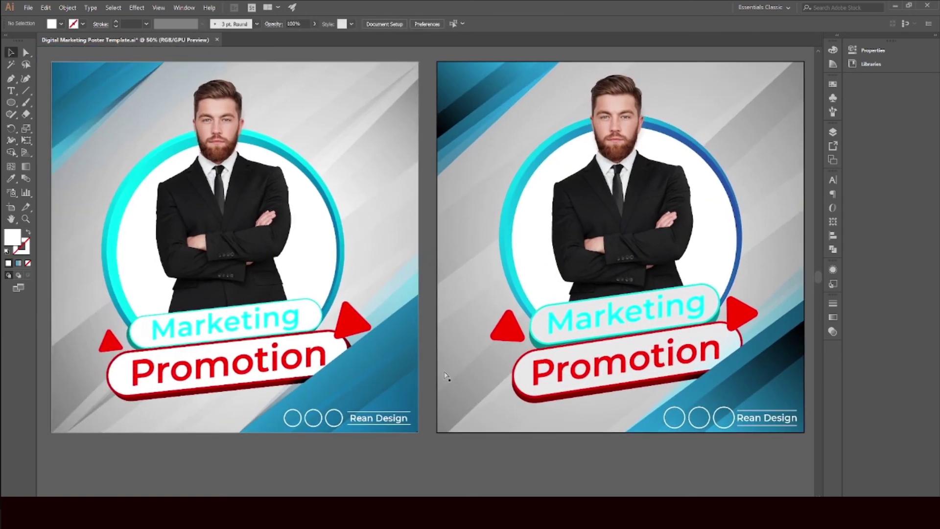
scroll(445, 372, "down", 1)
left_click(544, 289)
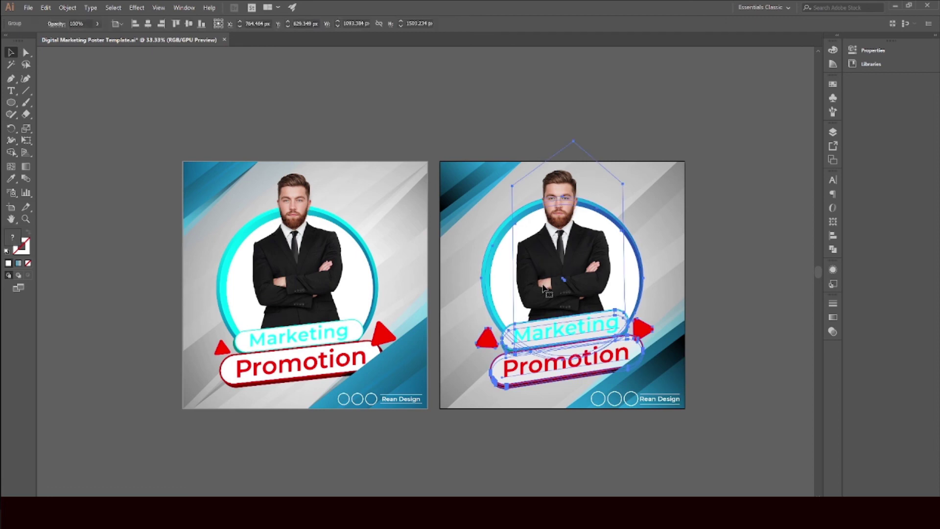
left_click(26, 52)
left_click(199, 120)
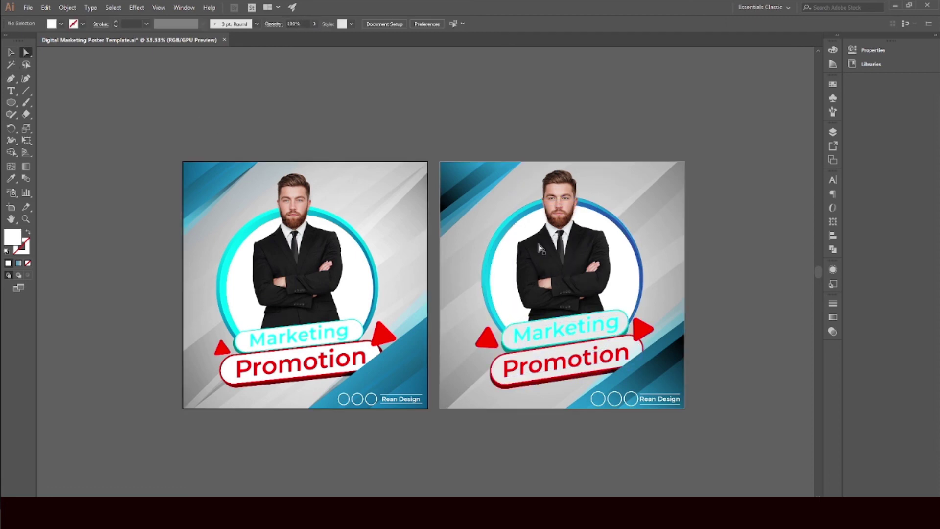
left_click(572, 245)
key("e")
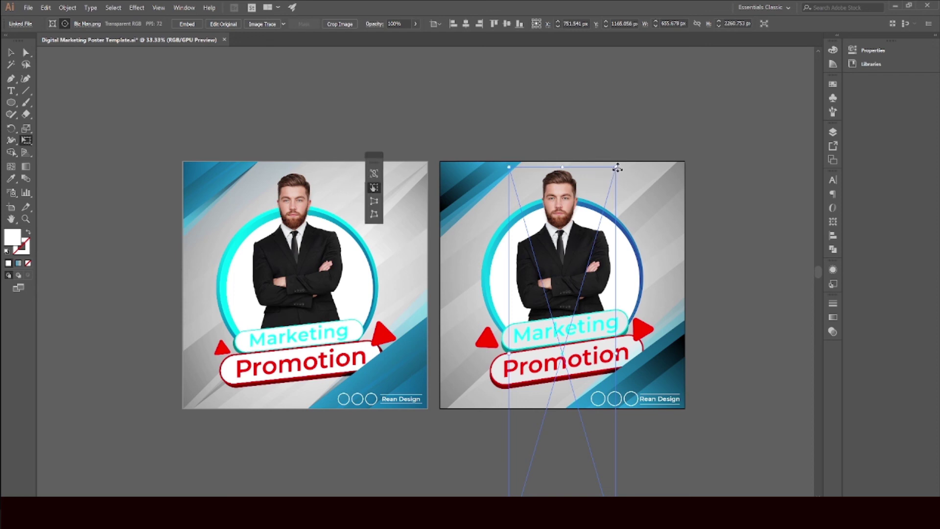
left_click_drag(615, 168, 613, 177)
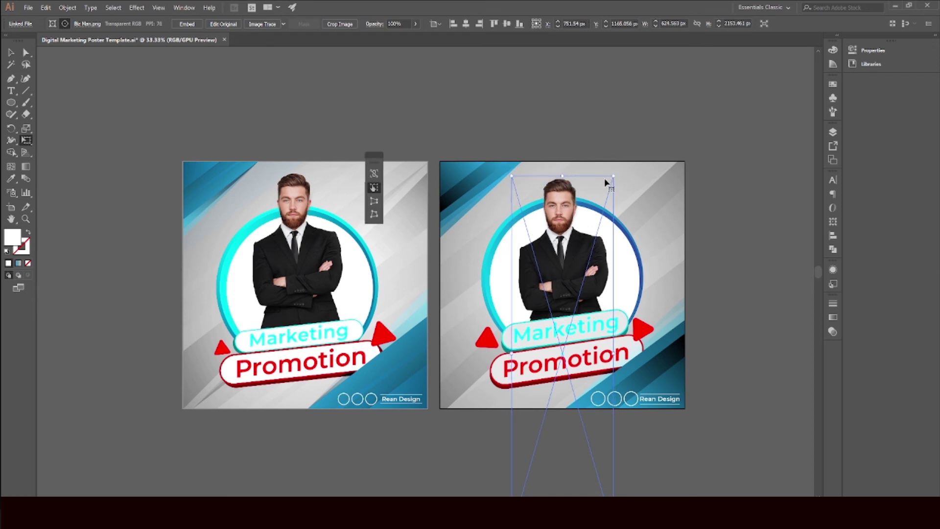
Move the man's photo straight up about 57 px inside its clipping mask
left_click(11, 53)
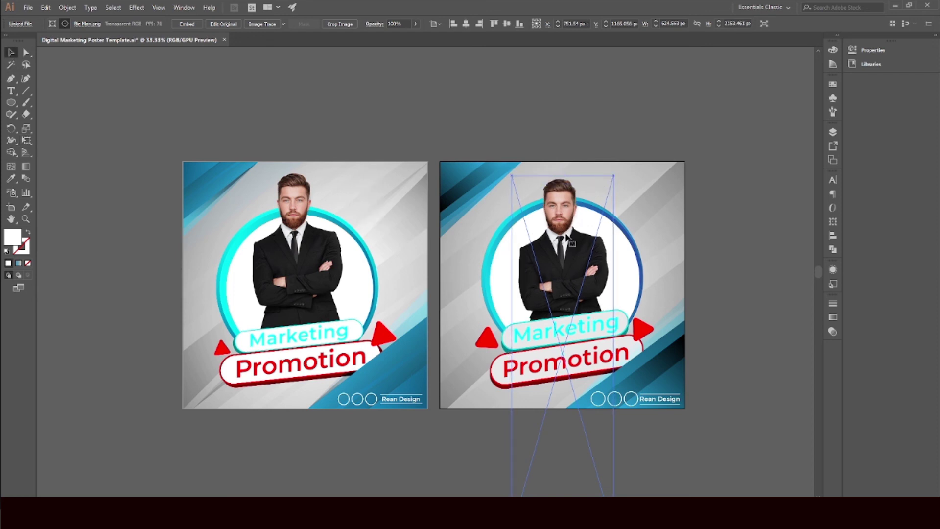
left_click_drag(570, 247, 570, 238)
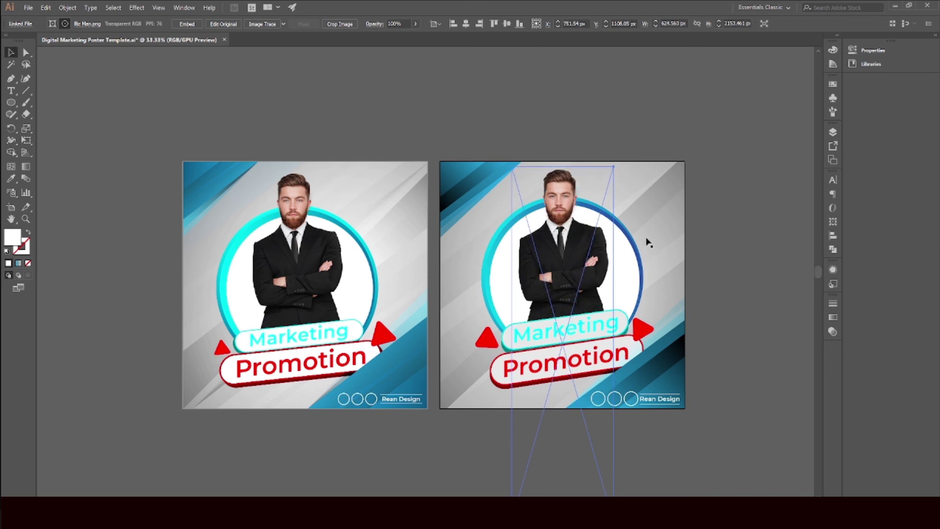
left_click(754, 253)
scroll(754, 254, "down", 3)
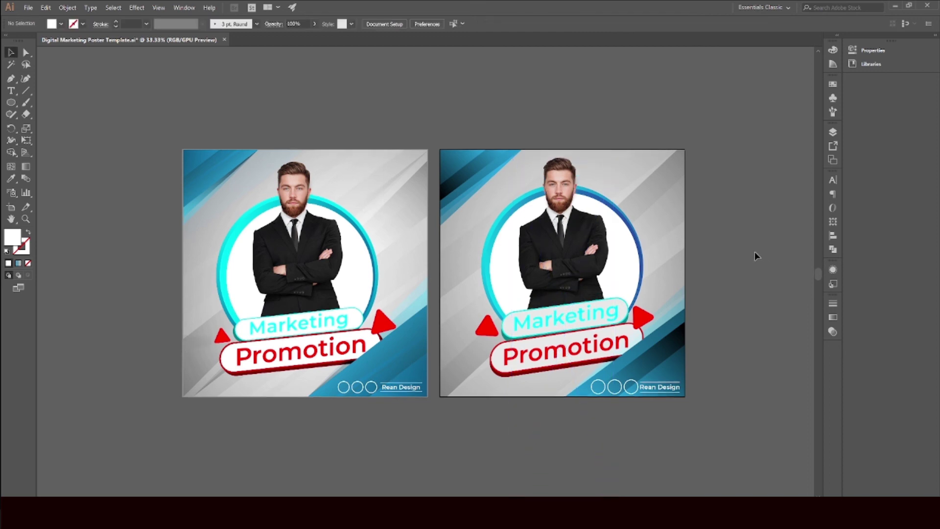
scroll(753, 251, "up", 1)
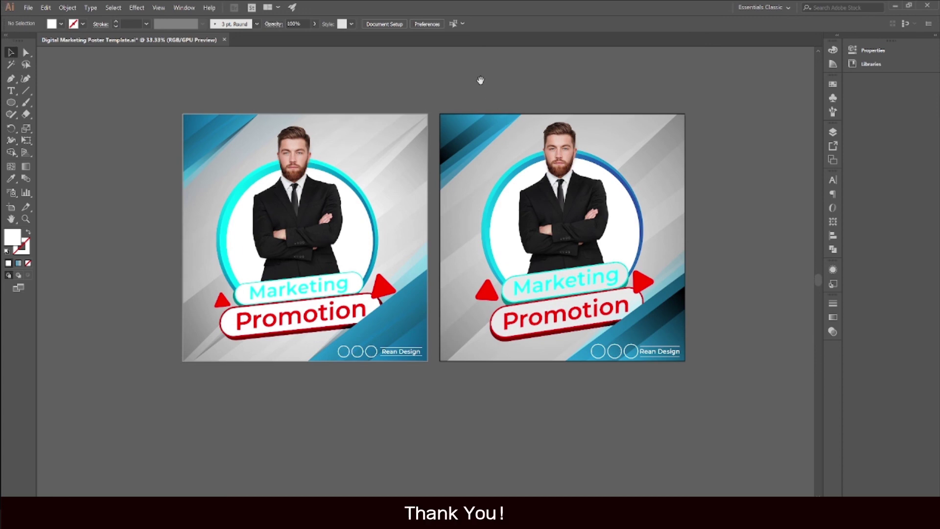
left_click_drag(480, 80, 474, 108)
scroll(467, 129, "up", 2)
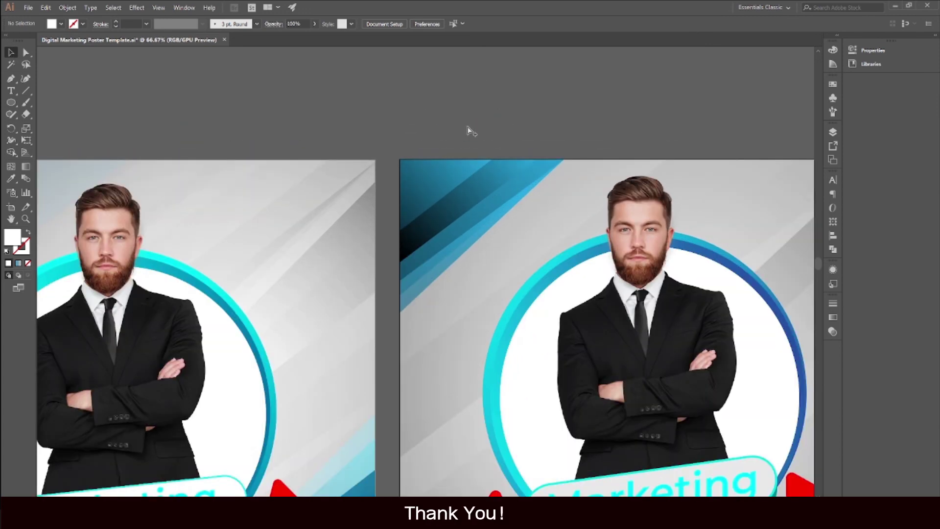
scroll(467, 129, "down", 1)
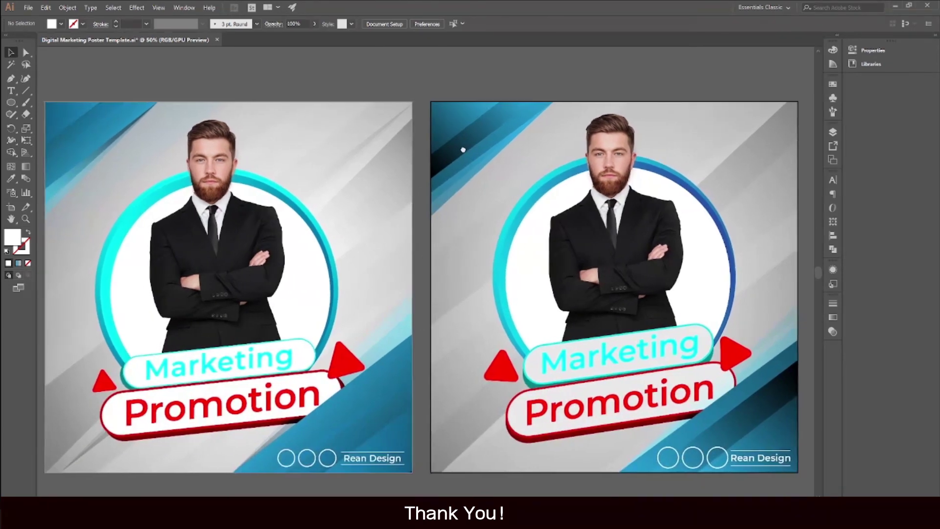